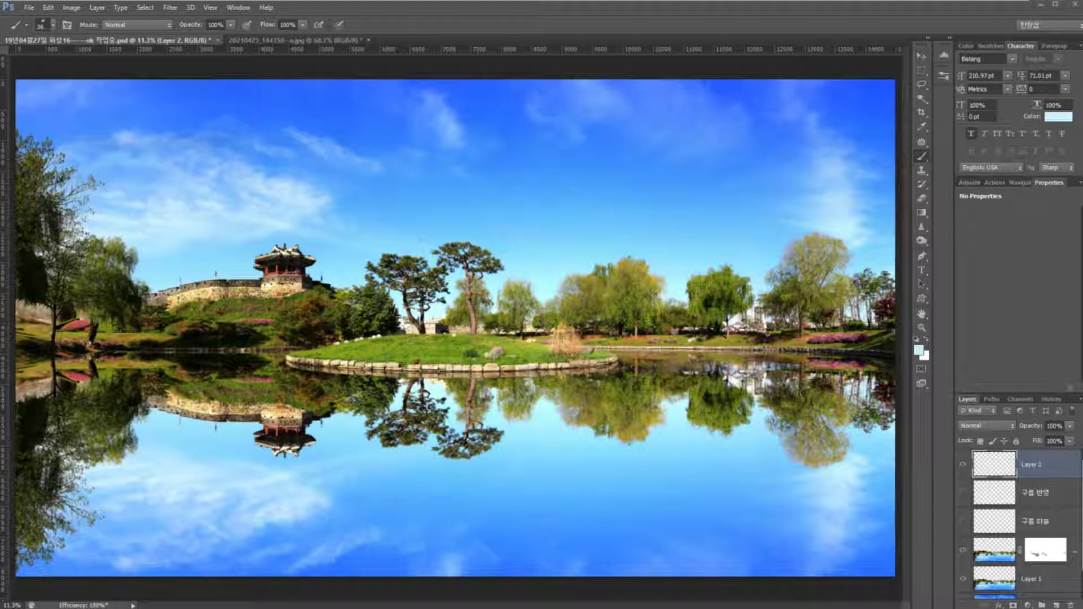
left_click_drag(0, 148, 710, 0)
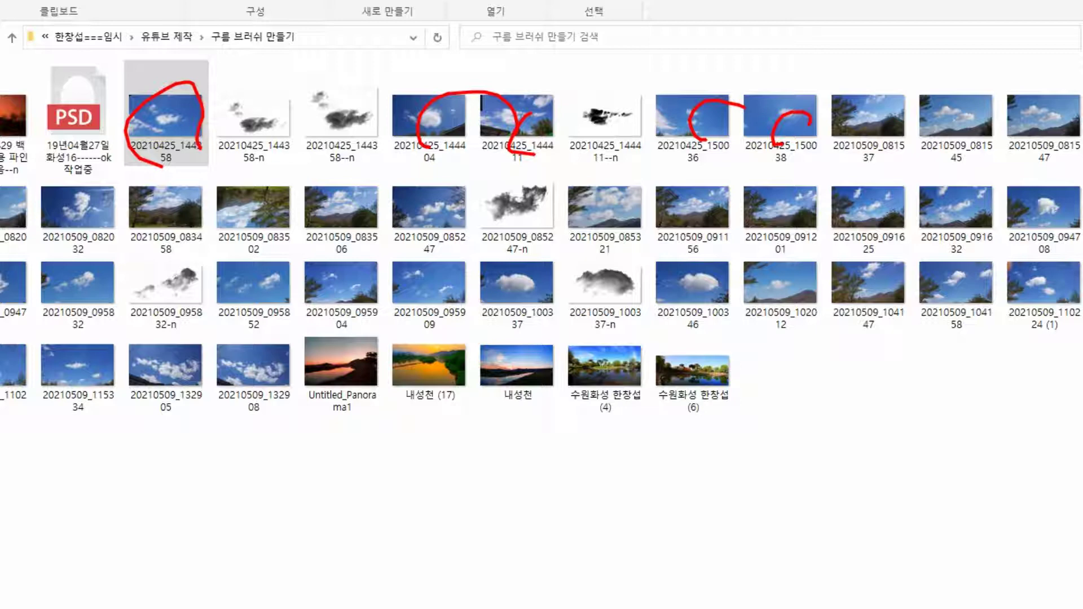
mouse_move(510, 322)
left_mouse_down()
mouse_move(479, 300)
mouse_move(506, 260)
mouse_move(537, 319)
left_mouse_up()
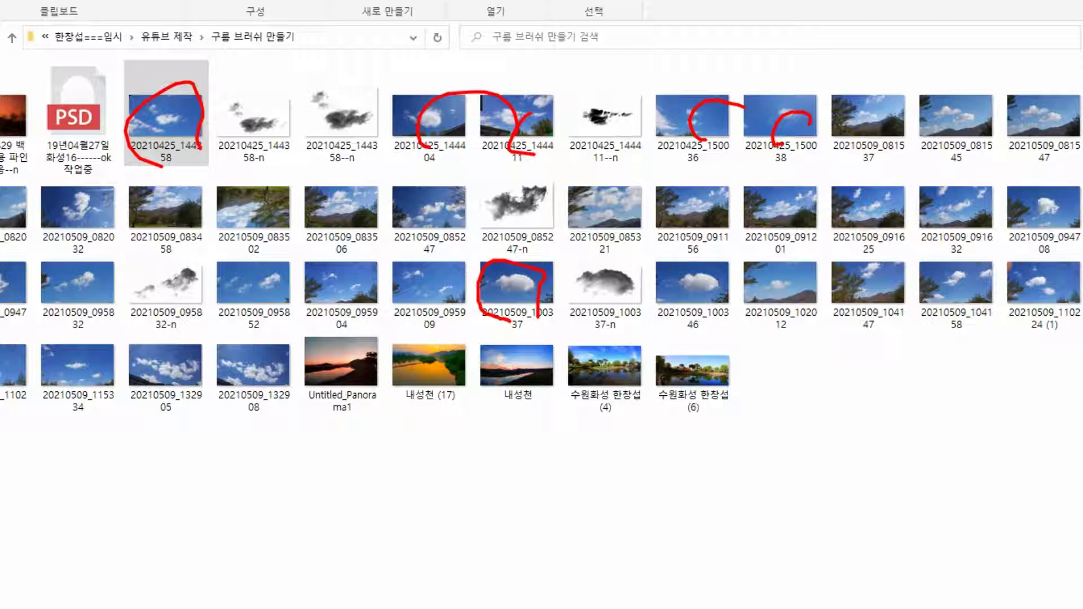
mouse_move(533, 237)
left_mouse_down()
mouse_move(514, 229)
mouse_move(535, 179)
mouse_move(529, 232)
left_mouse_up()
mouse_move(629, 138)
left_mouse_down()
mouse_move(626, 94)
mouse_move(627, 138)
left_mouse_up()
mouse_move(350, 137)
left_mouse_down()
mouse_move(331, 95)
mouse_move(366, 127)
mouse_move(354, 139)
left_mouse_up()
mouse_move(248, 139)
left_mouse_down()
mouse_move(288, 105)
mouse_move(286, 137)
left_mouse_up()
mouse_move(599, 314)
left_mouse_down()
mouse_move(581, 257)
mouse_move(596, 308)
left_mouse_up()
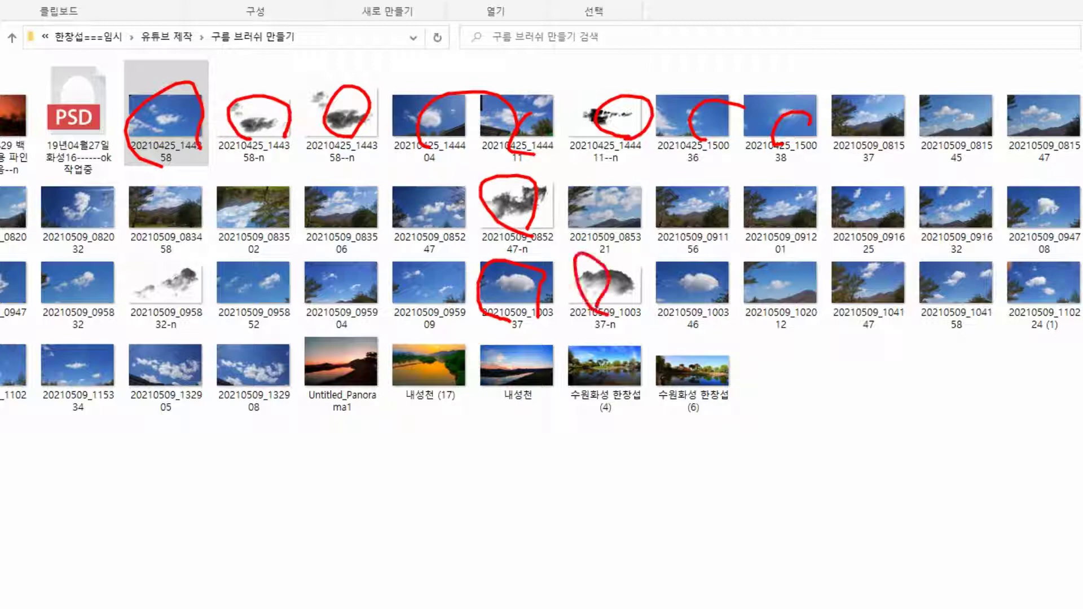
key("e")
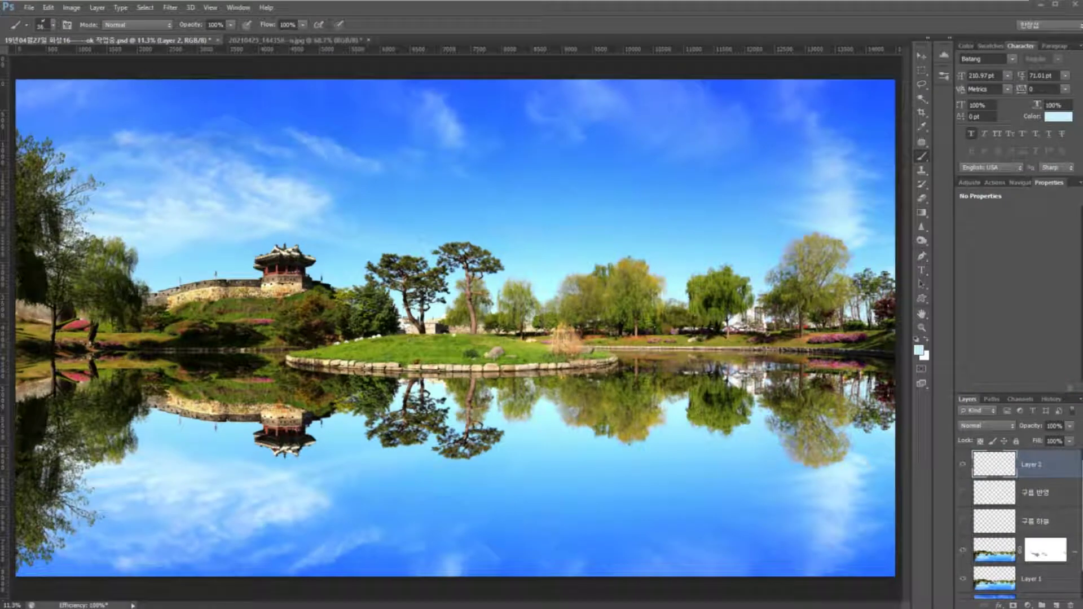
Bring up the 20210425_144358 cloud photo and fit the whole image in view
left_click(296, 40)
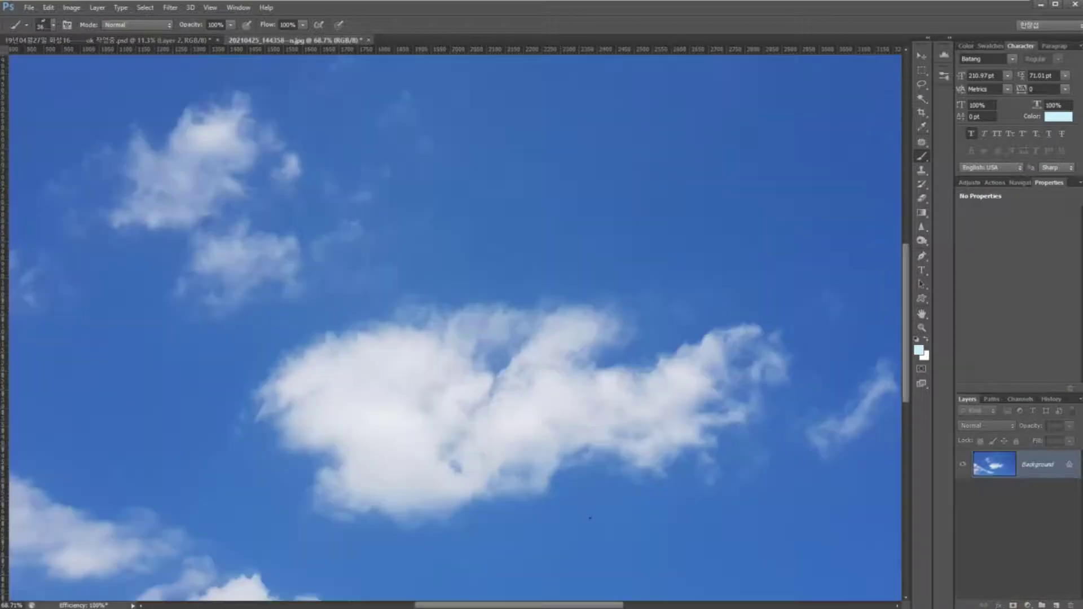
key("space")
left_click(922, 314)
double_click(922, 314)
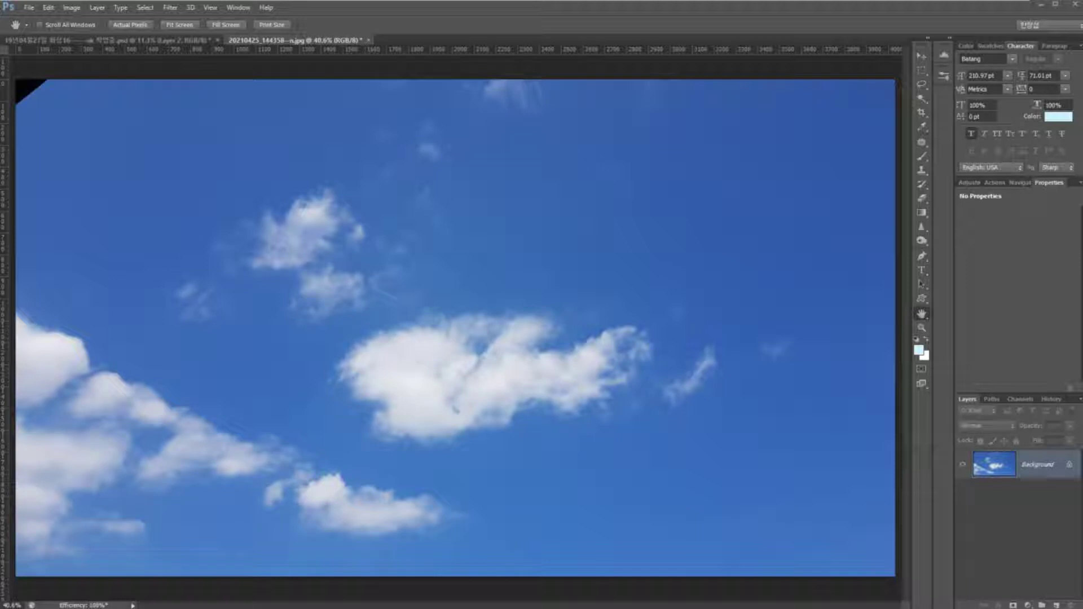
mouse_move(724, 384)
left_mouse_down()
mouse_move(466, 448)
mouse_move(200, 341)
mouse_move(279, 199)
mouse_move(595, 281)
mouse_move(712, 337)
mouse_move(709, 389)
left_mouse_up()
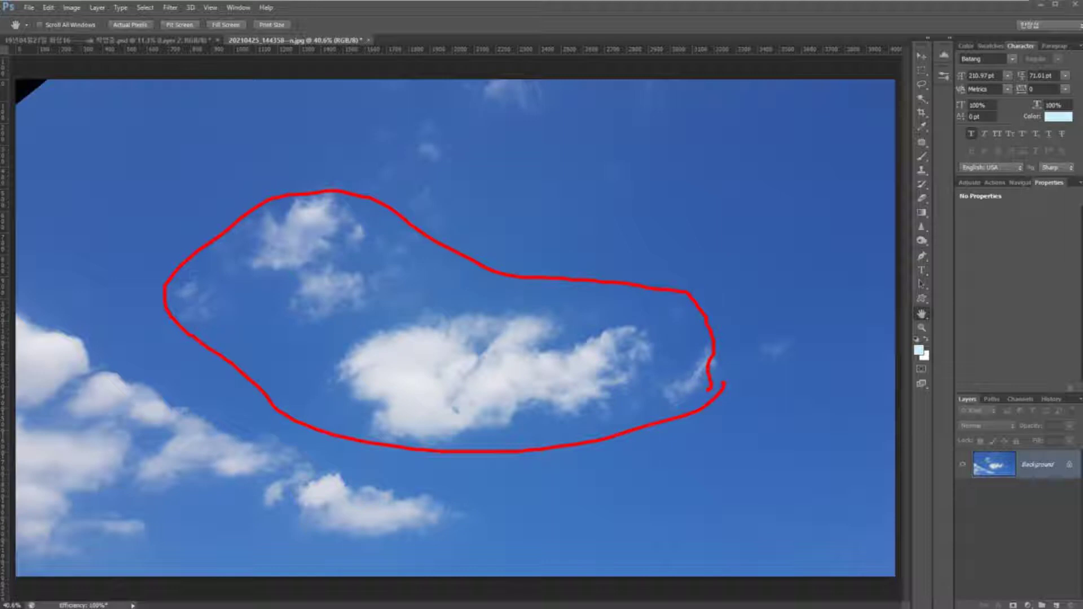
mouse_move(346, 316)
left_mouse_down()
mouse_move(316, 189)
mouse_move(285, 264)
mouse_move(309, 243)
left_mouse_up()
mouse_move(341, 438)
left_mouse_down()
mouse_move(307, 426)
mouse_move(171, 321)
mouse_move(215, 209)
mouse_move(333, 187)
mouse_move(681, 298)
mouse_move(719, 366)
mouse_move(705, 416)
left_mouse_up()
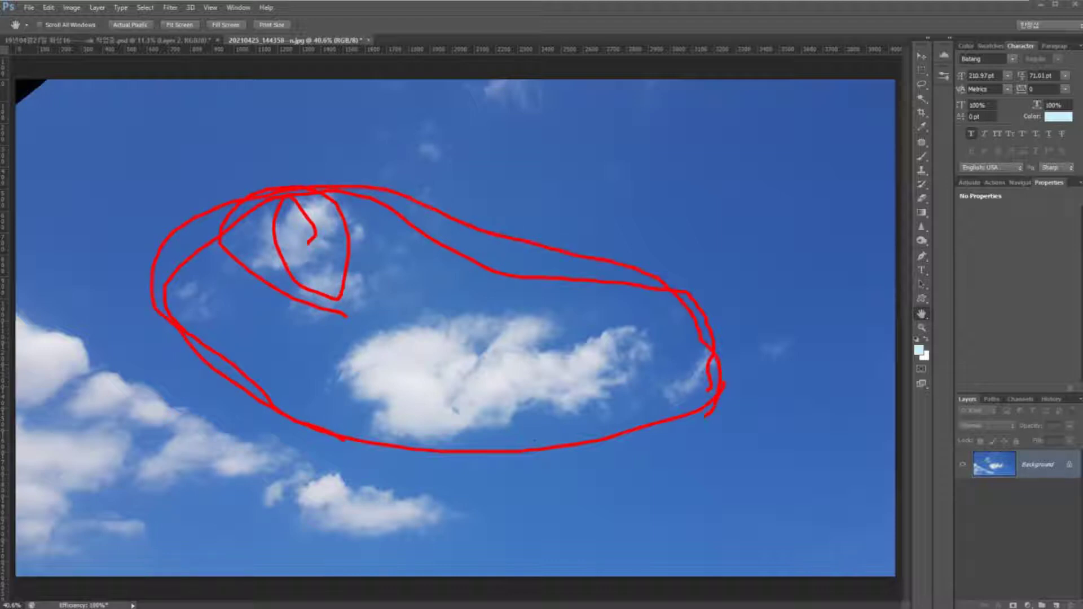
left_click_drag(815, 309, 796, 374)
left_click_drag(467, 160, 451, 112)
left_click_drag(592, 124, 515, 102)
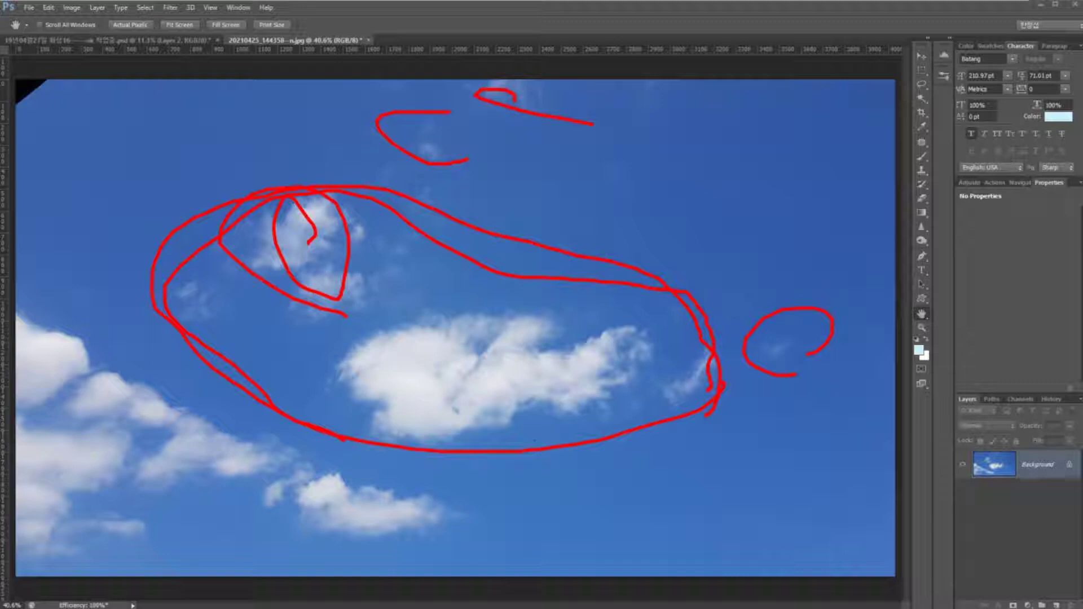
mouse_move(101, 349)
left_mouse_down()
mouse_move(23, 318)
mouse_move(7, 539)
mouse_move(131, 557)
mouse_move(158, 397)
mouse_move(65, 317)
mouse_move(12, 375)
mouse_move(12, 502)
mouse_move(146, 526)
mouse_move(171, 496)
left_mouse_up()
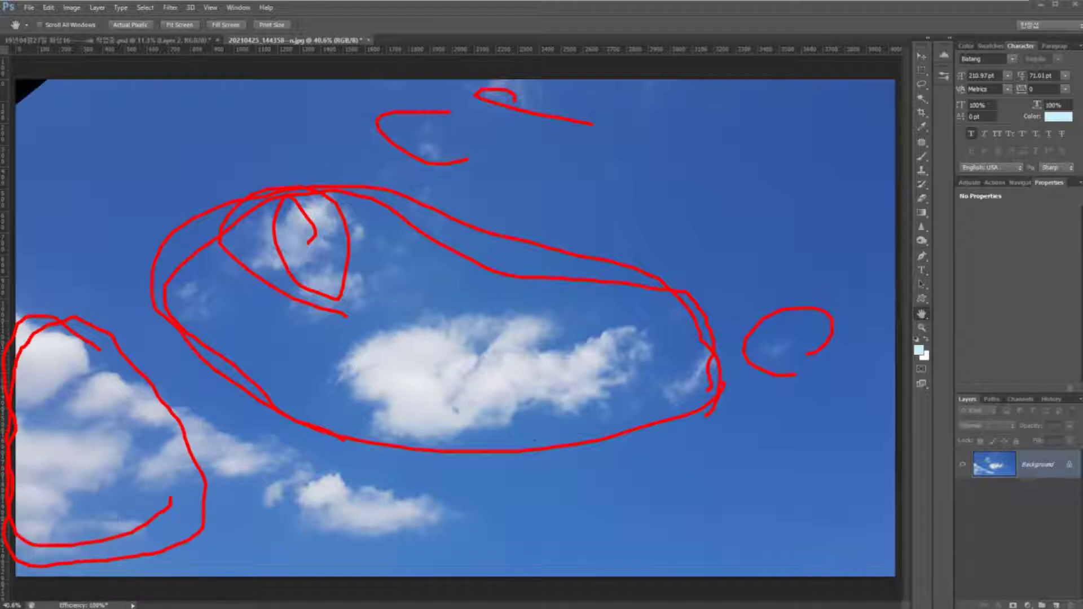
left_click_drag(64, 348, 38, 462)
mouse_move(83, 450)
left_mouse_down()
mouse_move(57, 486)
mouse_move(67, 522)
left_mouse_up()
left_click_drag(131, 492, 79, 524)
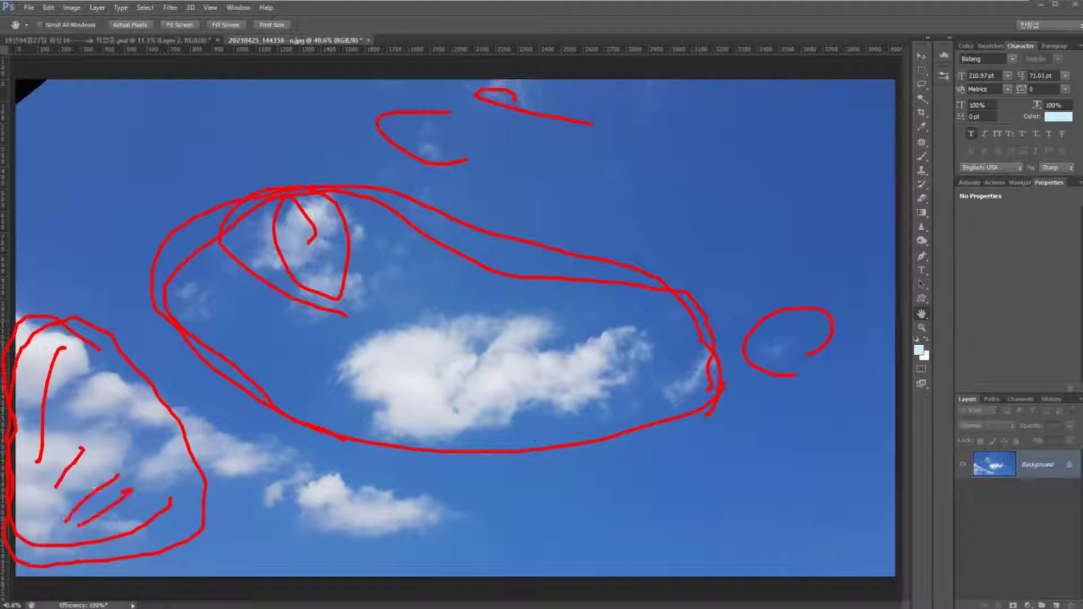
key("Escape")
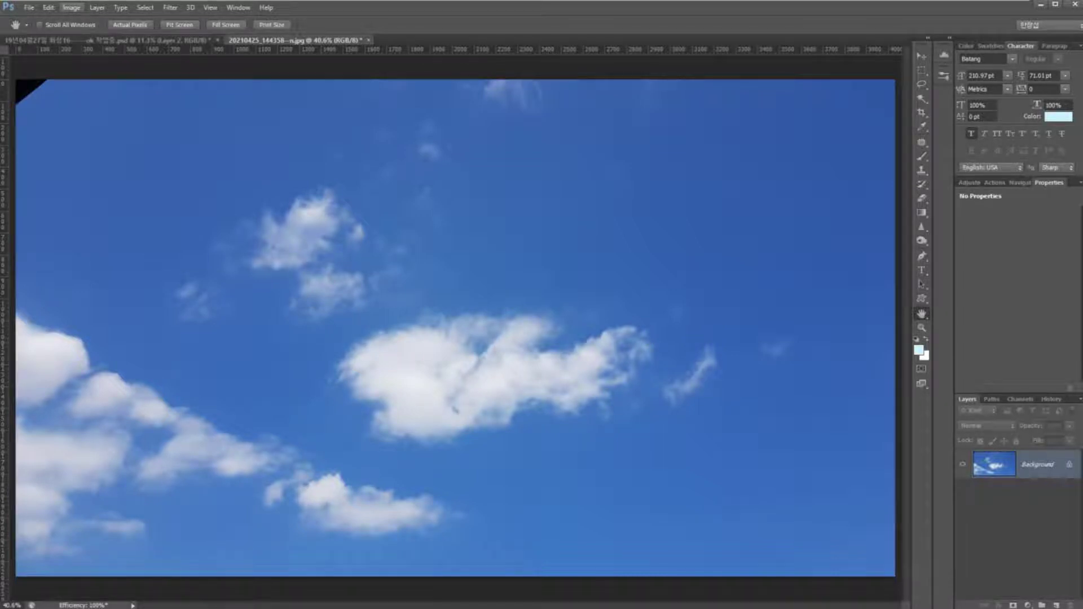
Convert the cloud photo to Grayscale mode, discarding its color information
left_click(72, 7)
mouse_move(91, 23)
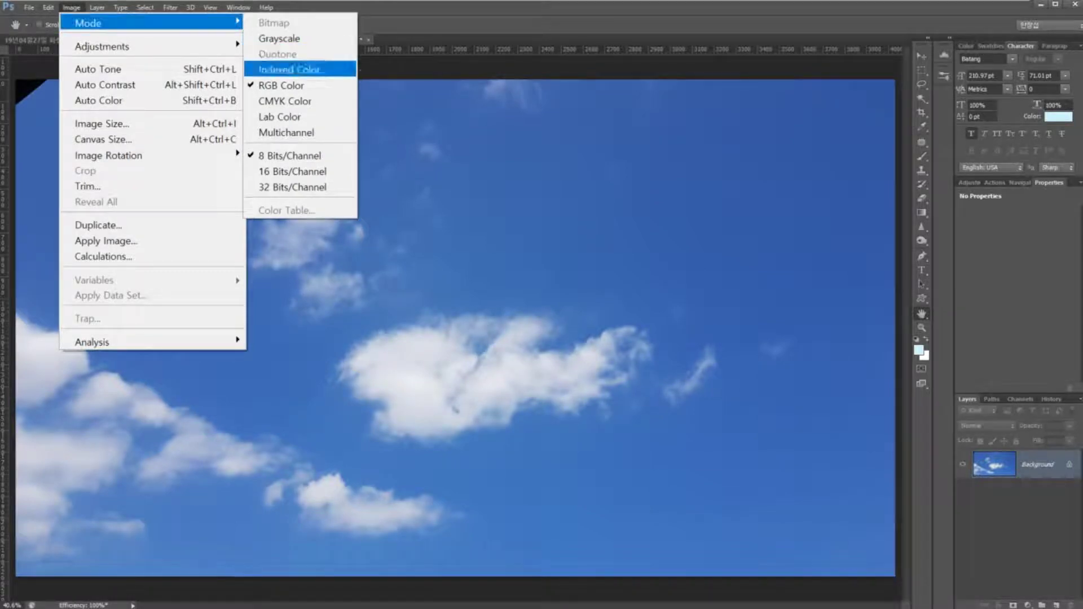
left_click(279, 38)
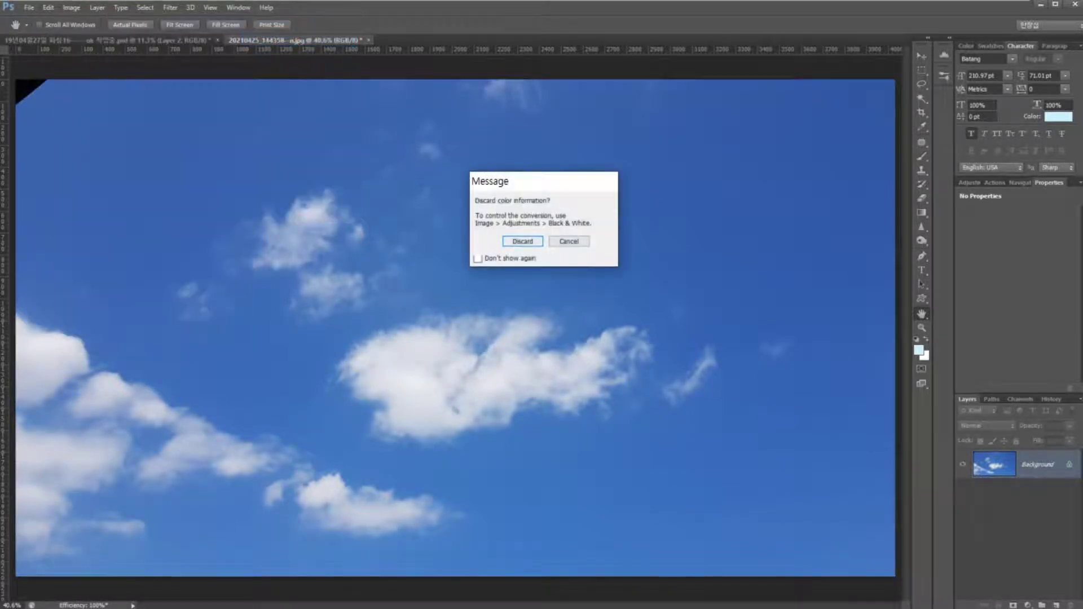
left_click(523, 242)
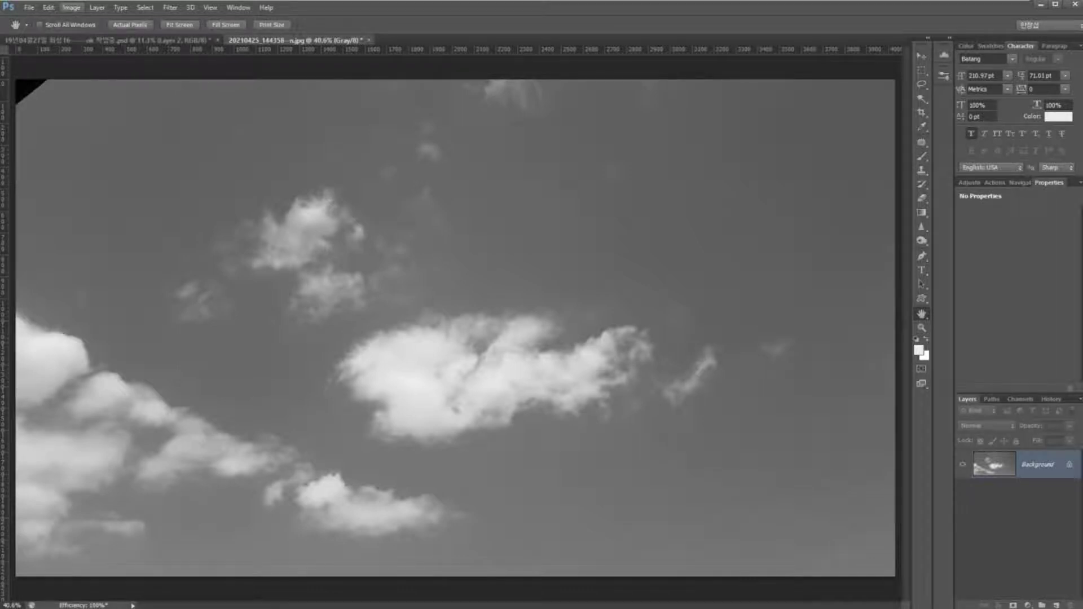
Invert the grayscale cloud photo's tones
left_click(72, 7)
mouse_move(113, 46)
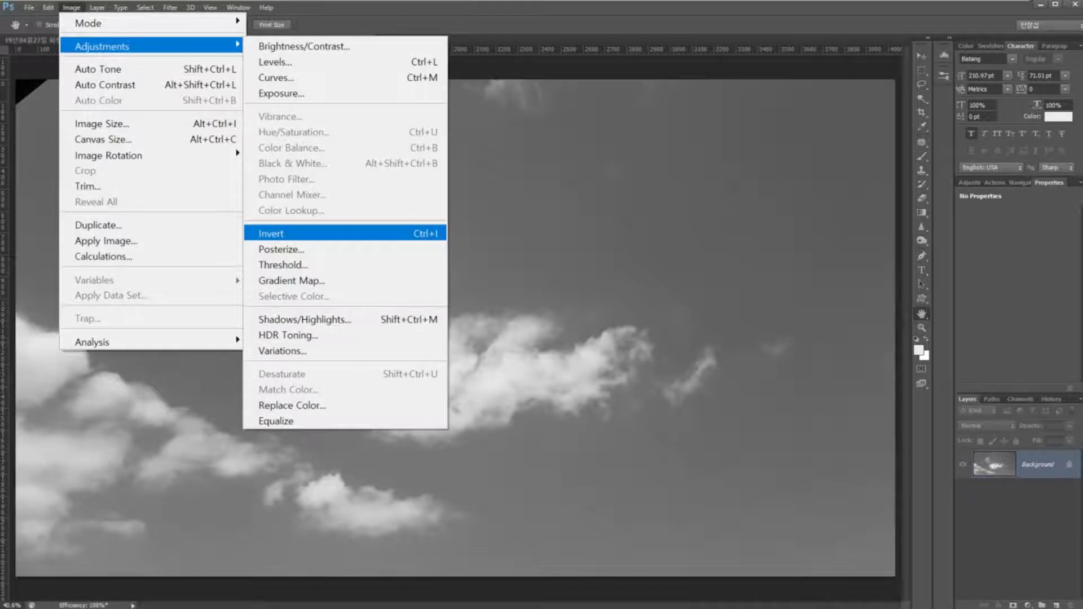
left_click(282, 233)
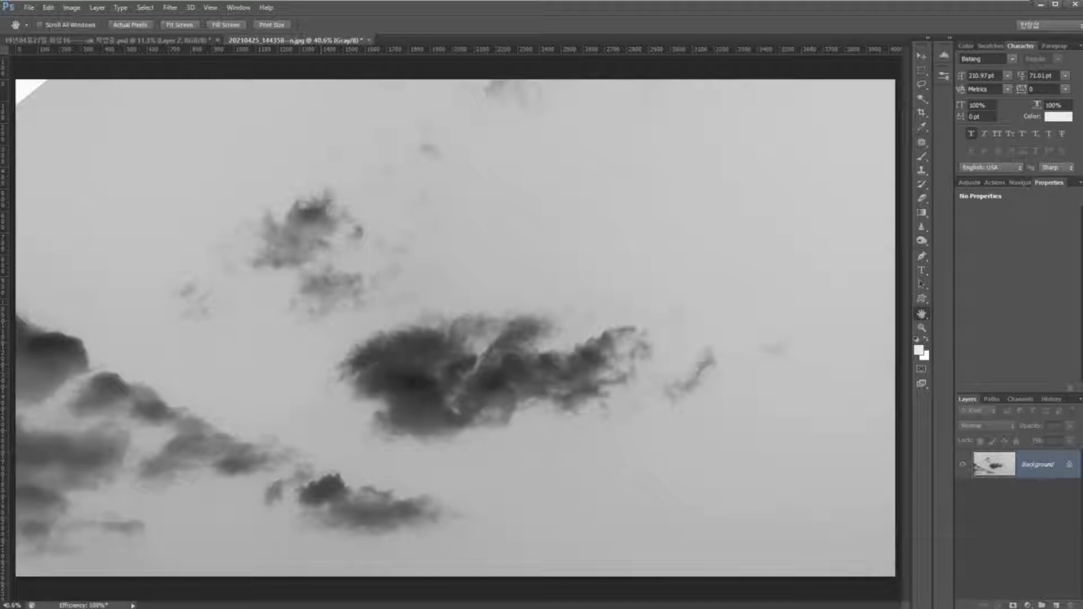
Open the Levels adjustment for the inverted cloud image and reposition its dialog over the sky
left_click(71, 7)
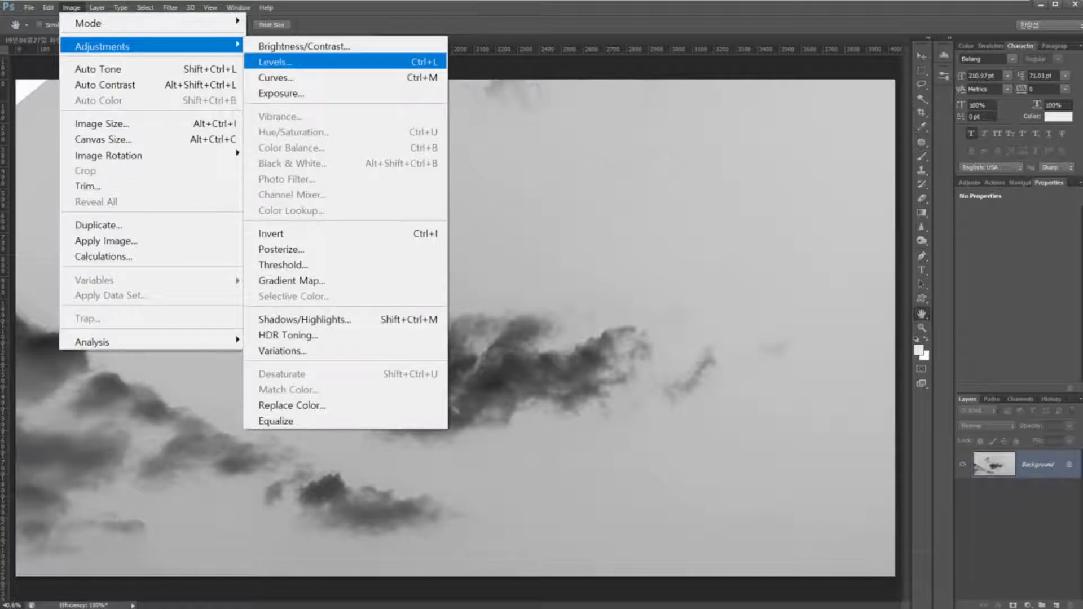
left_click(276, 61)
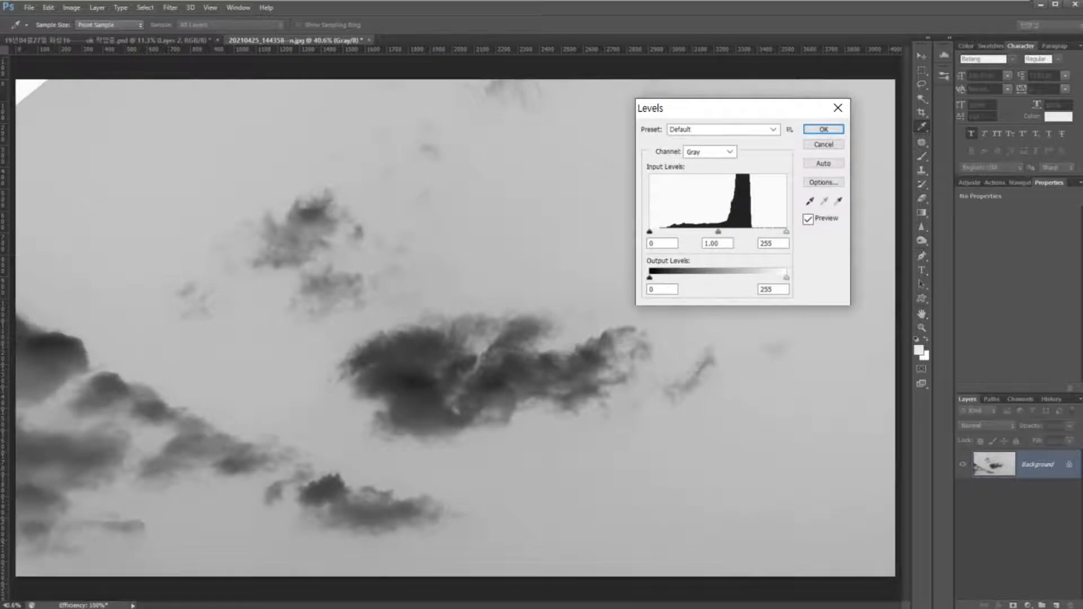
left_click_drag(705, 108, 642, 134)
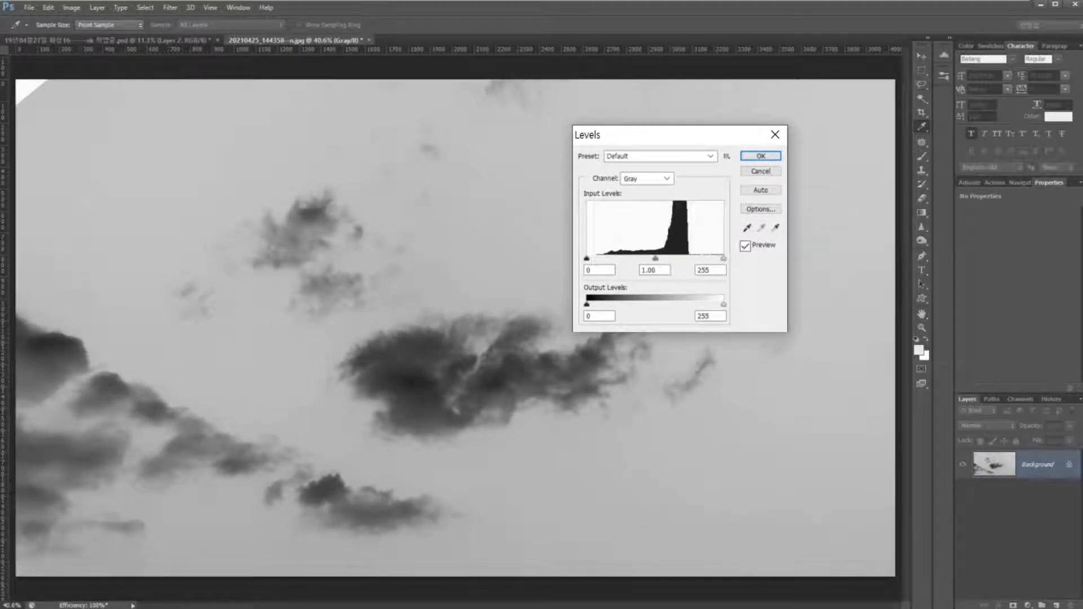
mouse_move(739, 236)
left_mouse_down()
mouse_move(755, 242)
mouse_move(744, 247)
mouse_move(765, 220)
mouse_move(784, 243)
mouse_move(748, 246)
left_mouse_up()
mouse_move(782, 214)
left_mouse_down()
mouse_move(774, 241)
mouse_move(789, 242)
mouse_move(756, 238)
mouse_move(808, 240)
mouse_move(781, 237)
left_mouse_up()
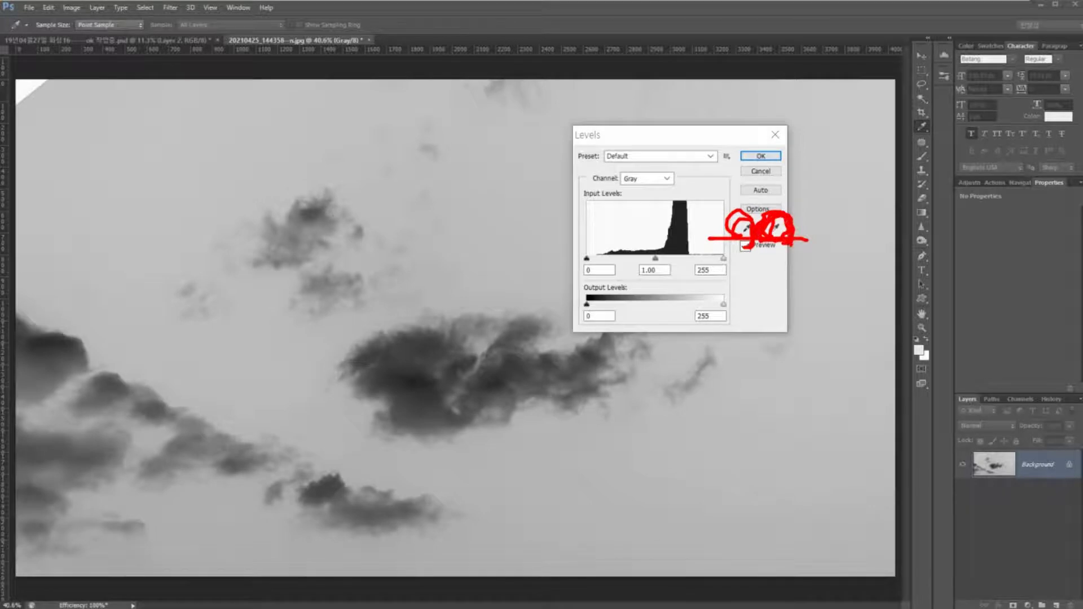
mouse_move(791, 244)
left_mouse_down()
mouse_move(766, 230)
mouse_move(784, 221)
left_mouse_up()
mouse_move(317, 367)
left_mouse_down()
mouse_move(295, 346)
mouse_move(315, 364)
mouse_move(319, 342)
mouse_move(306, 356)
mouse_move(416, 295)
mouse_move(423, 313)
left_mouse_up()
mouse_move(437, 243)
left_mouse_down()
mouse_move(444, 276)
mouse_move(478, 278)
mouse_move(475, 242)
mouse_move(479, 290)
left_mouse_up()
mouse_move(433, 387)
left_mouse_down()
mouse_move(395, 384)
mouse_move(426, 416)
left_mouse_up()
mouse_move(499, 389)
left_mouse_down()
mouse_move(485, 375)
mouse_move(514, 389)
left_mouse_up()
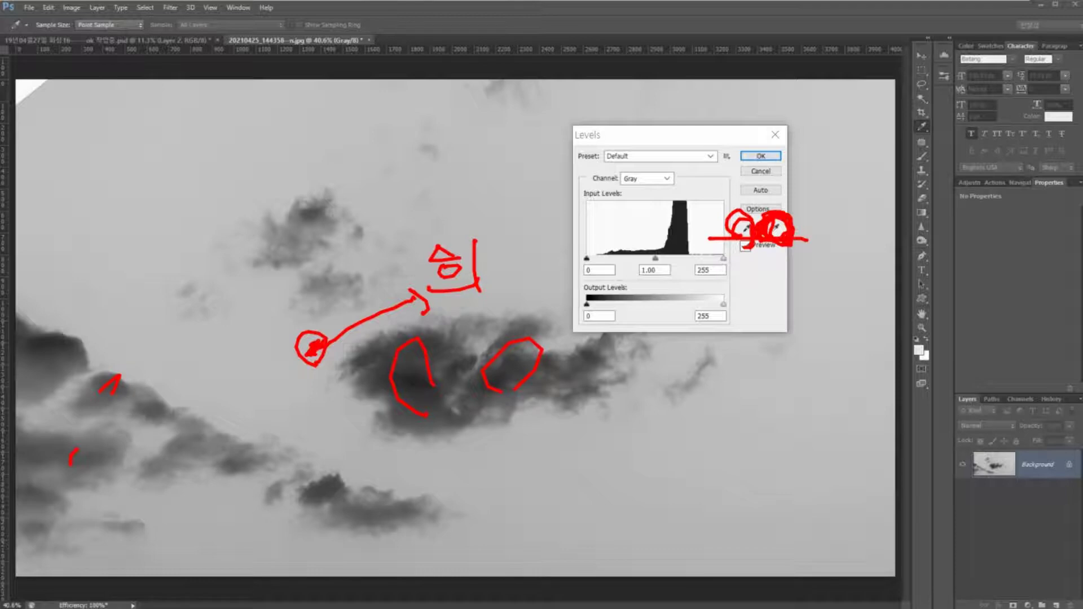
left_click_drag(746, 237, 764, 215)
left_click_drag(253, 355, 248, 345)
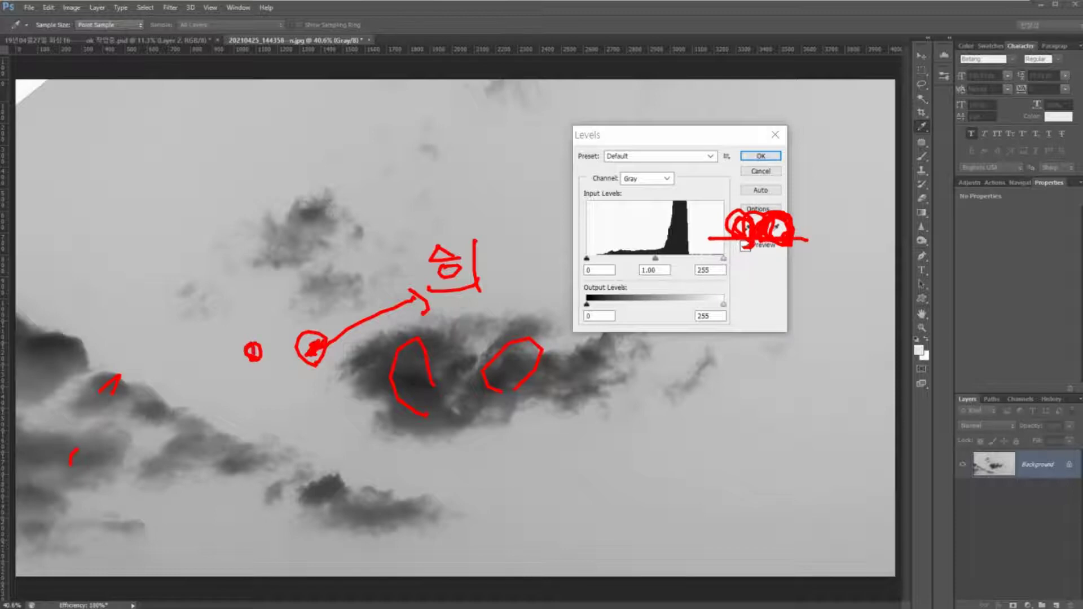
mouse_move(247, 352)
left_mouse_down()
mouse_move(168, 348)
mouse_move(185, 336)
mouse_move(164, 346)
mouse_move(195, 373)
left_mouse_up()
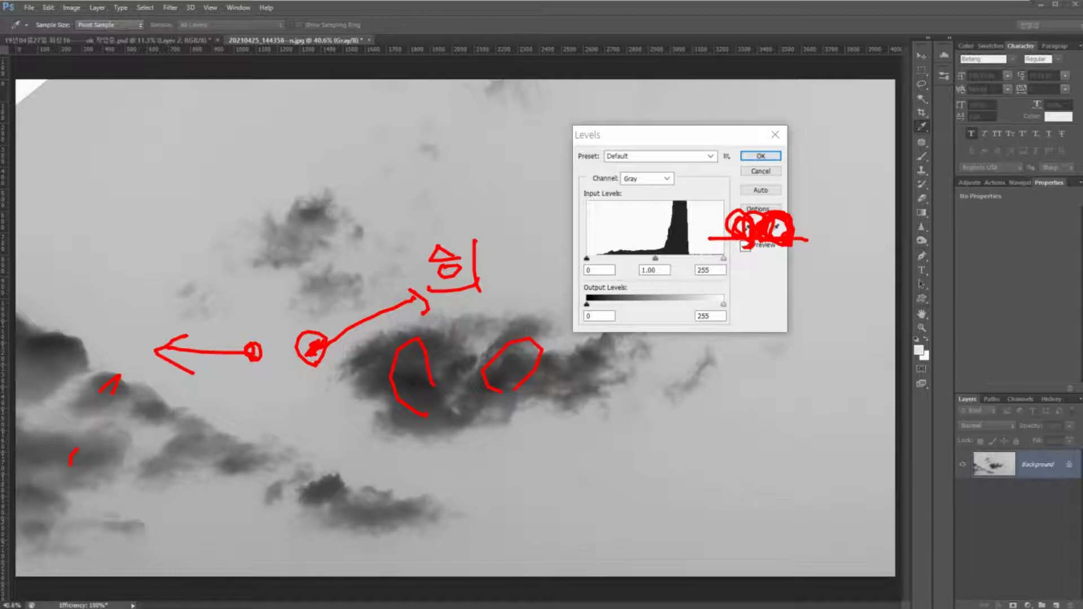
key("Escape")
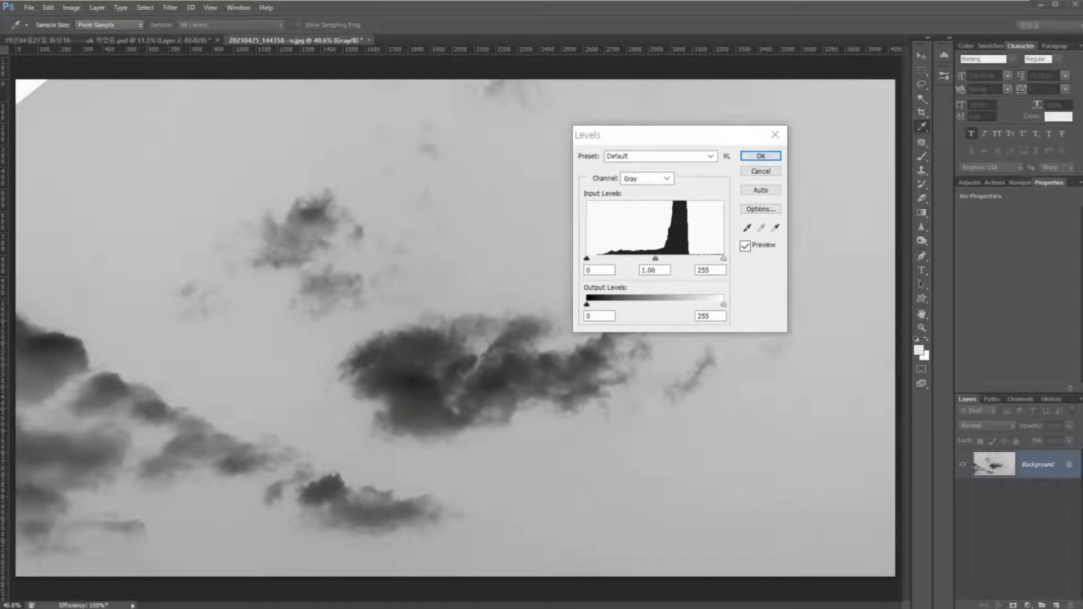
mouse_move(234, 435)
left_mouse_down()
mouse_move(254, 462)
mouse_move(285, 464)
left_mouse_up()
left_click_drag(299, 423, 295, 461)
mouse_move(308, 423)
left_mouse_down()
mouse_move(315, 461)
mouse_move(345, 423)
left_mouse_up()
left_click_drag(361, 413, 353, 451)
mouse_move(204, 477)
left_mouse_down()
mouse_move(325, 479)
mouse_move(355, 397)
mouse_move(202, 467)
mouse_move(374, 470)
mouse_move(368, 399)
mouse_move(206, 438)
mouse_move(321, 469)
left_mouse_up()
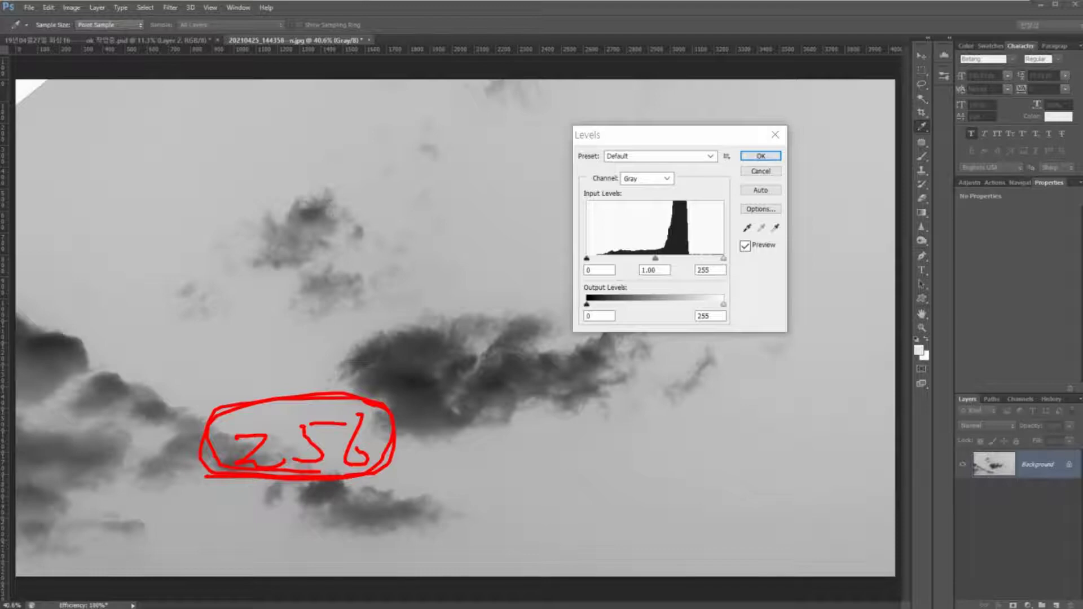
mouse_move(330, 319)
left_mouse_down()
mouse_move(347, 334)
mouse_move(372, 317)
mouse_move(447, 325)
left_mouse_up()
mouse_move(435, 318)
left_mouse_down()
mouse_move(449, 325)
mouse_move(438, 343)
left_mouse_up()
left_click_drag(470, 319, 495, 349)
mouse_move(507, 315)
left_mouse_down()
mouse_move(517, 312)
mouse_move(510, 348)
left_mouse_up()
left_click_drag(546, 300, 531, 353)
mouse_move(346, 363)
left_mouse_down()
mouse_move(581, 372)
mouse_move(478, 292)
mouse_move(357, 295)
left_mouse_up()
left_click_drag(366, 343, 365, 362)
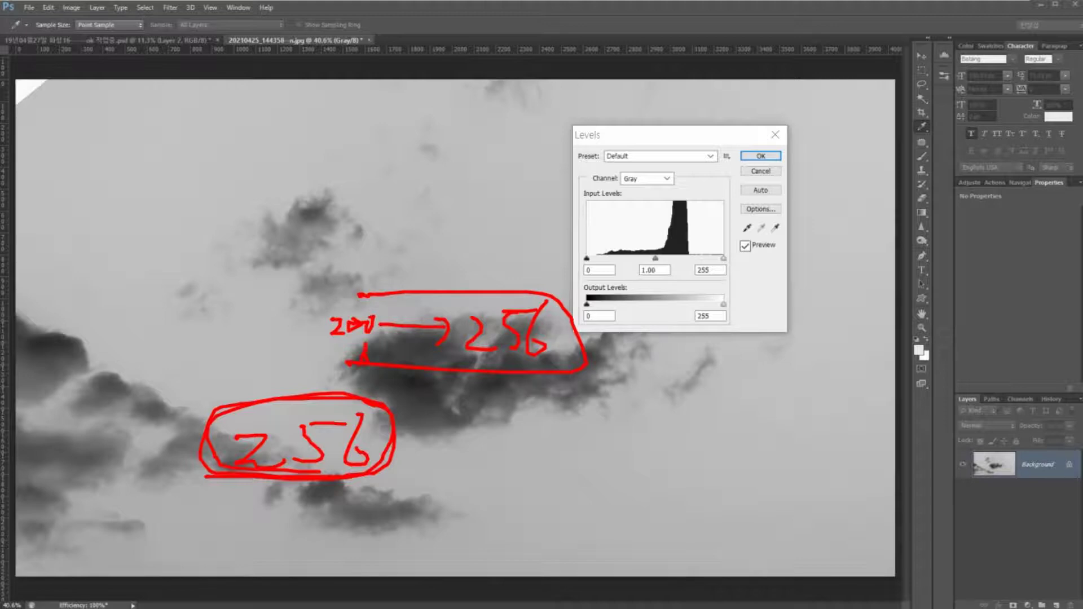
left_click_drag(311, 247, 309, 276)
mouse_move(338, 251)
left_mouse_down()
mouse_move(326, 265)
mouse_move(338, 287)
left_mouse_up()
mouse_move(352, 265)
left_mouse_down()
mouse_move(375, 256)
mouse_move(511, 257)
mouse_move(492, 240)
mouse_move(495, 277)
left_mouse_up()
mouse_move(382, 233)
left_mouse_down()
mouse_move(519, 232)
mouse_move(496, 256)
left_mouse_up()
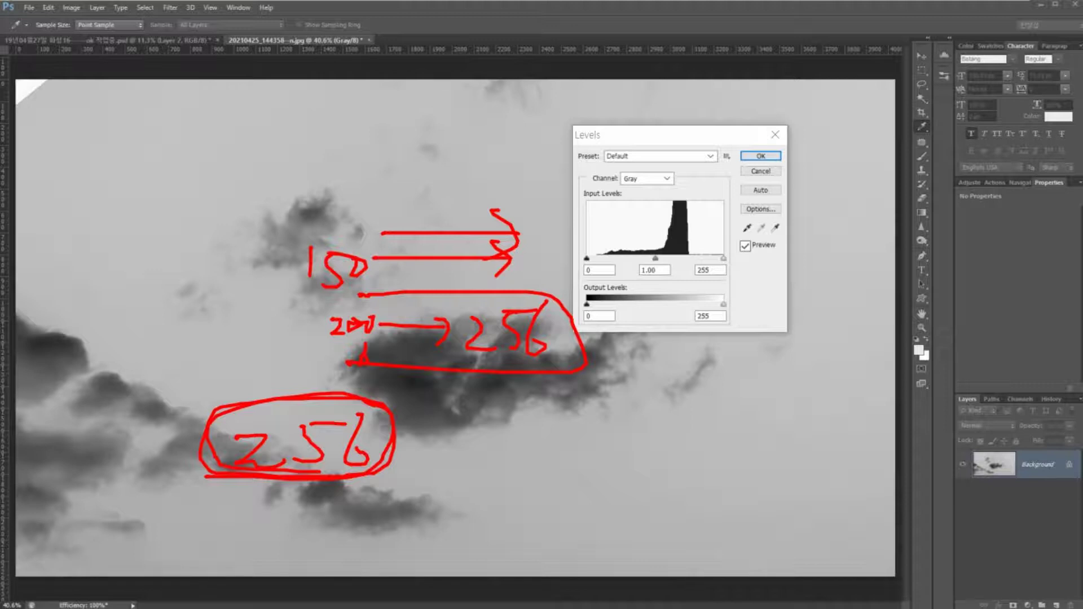
mouse_move(740, 232)
left_mouse_down()
mouse_move(755, 220)
mouse_move(750, 241)
mouse_move(726, 236)
left_mouse_up()
mouse_move(361, 156)
left_mouse_down()
mouse_move(362, 176)
mouse_move(303, 162)
left_mouse_up()
left_click_drag(320, 147, 339, 184)
left_click(152, 151)
mouse_move(320, 118)
left_mouse_down()
mouse_move(315, 141)
mouse_move(346, 125)
mouse_move(388, 141)
left_mouse_up()
left_click_drag(111, 133, 127, 134)
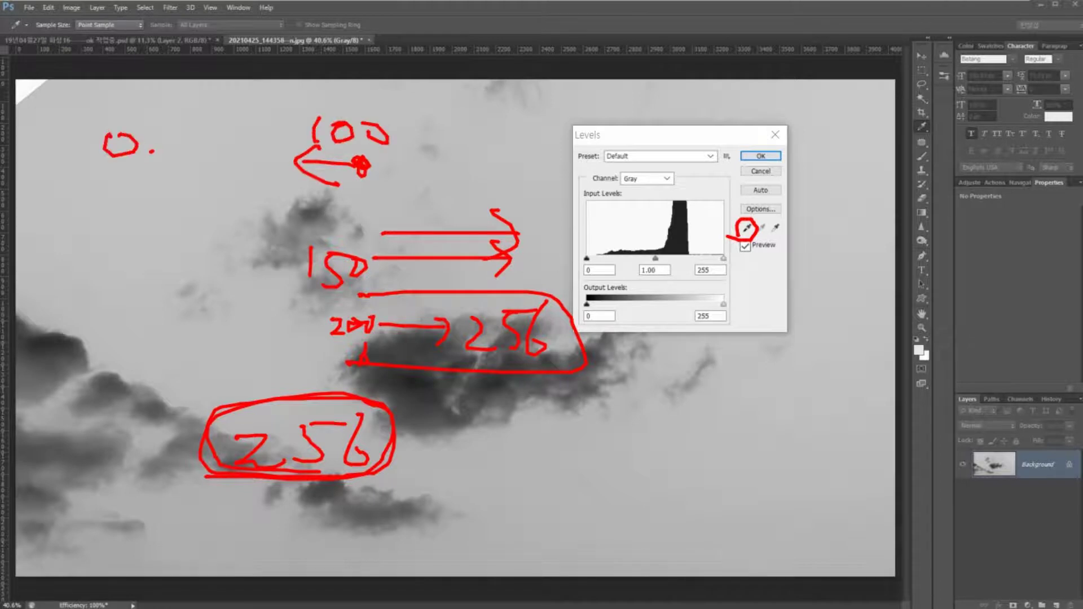
mouse_move(291, 131)
left_mouse_down()
mouse_move(172, 136)
mouse_move(198, 122)
mouse_move(236, 171)
mouse_move(79, 151)
mouse_move(287, 108)
mouse_move(470, 166)
mouse_move(266, 210)
mouse_move(112, 181)
left_mouse_up()
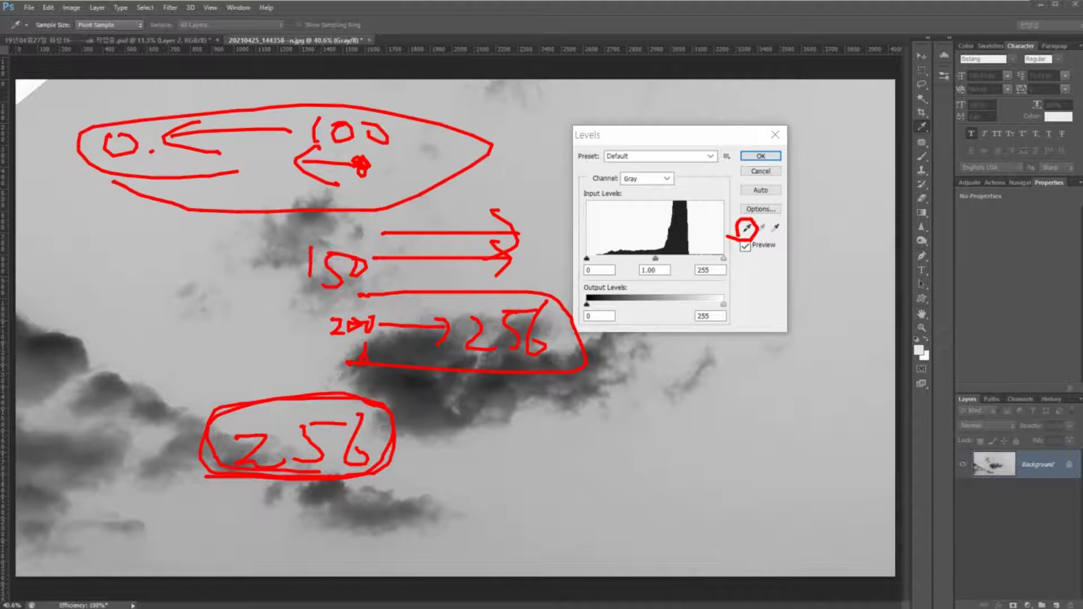
key("Escape")
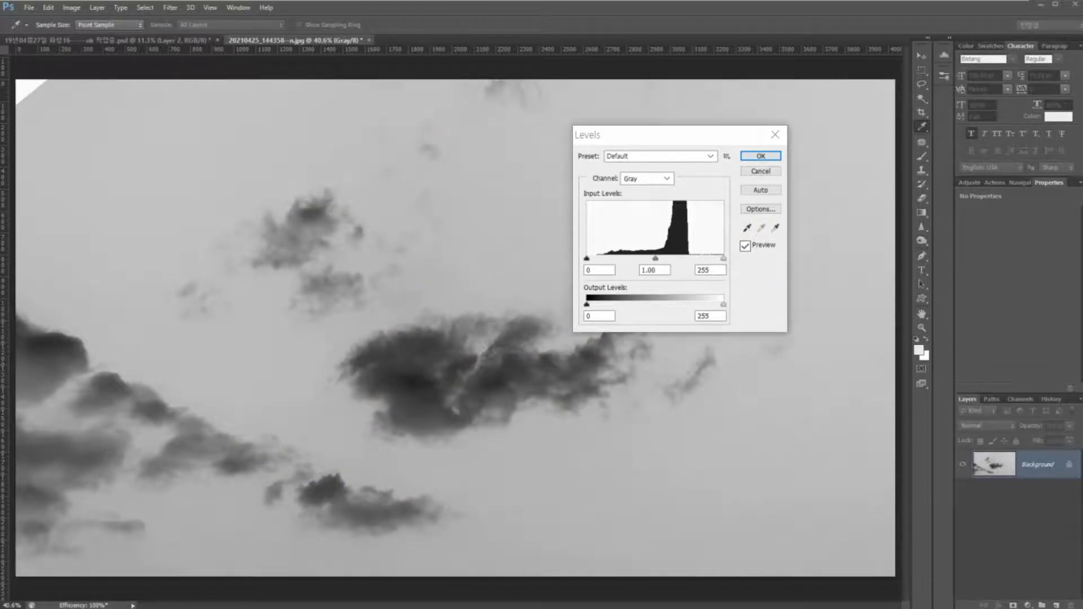
mouse_move(778, 244)
left_mouse_down()
mouse_move(771, 219)
mouse_move(787, 234)
mouse_move(768, 245)
left_mouse_up()
left_click_drag(456, 292, 473, 296)
left_click_drag(324, 330, 335, 333)
left_click_drag(308, 369, 308, 376)
left_click_drag(337, 417, 341, 429)
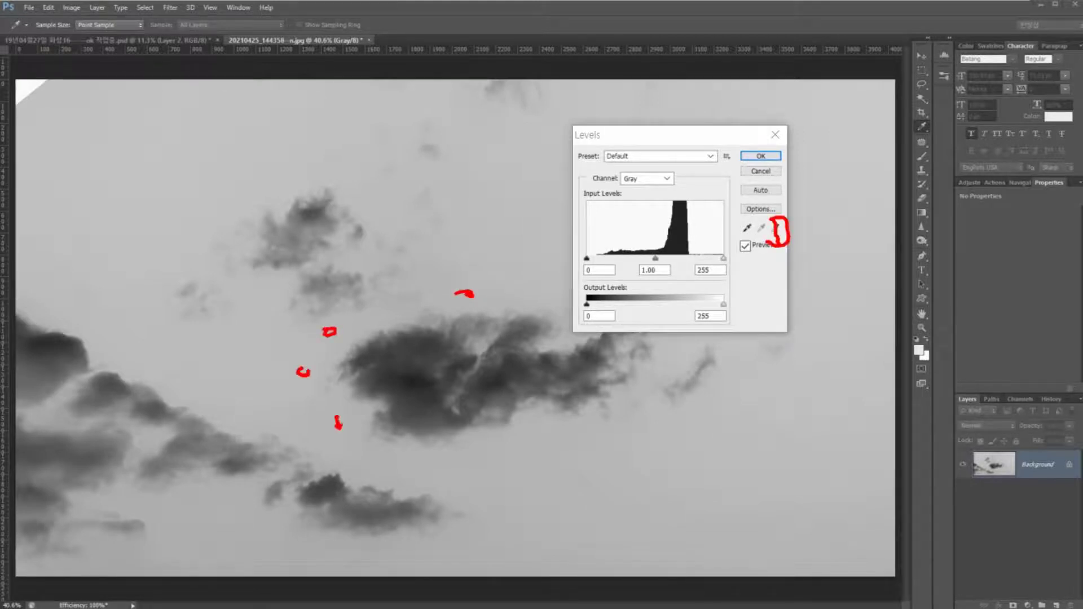
left_click_drag(455, 458, 478, 455)
mouse_move(544, 445)
left_mouse_down()
mouse_move(562, 439)
mouse_move(550, 435)
mouse_move(529, 468)
mouse_move(514, 525)
left_mouse_up()
mouse_move(497, 504)
left_mouse_down()
mouse_move(537, 518)
mouse_move(575, 495)
left_mouse_up()
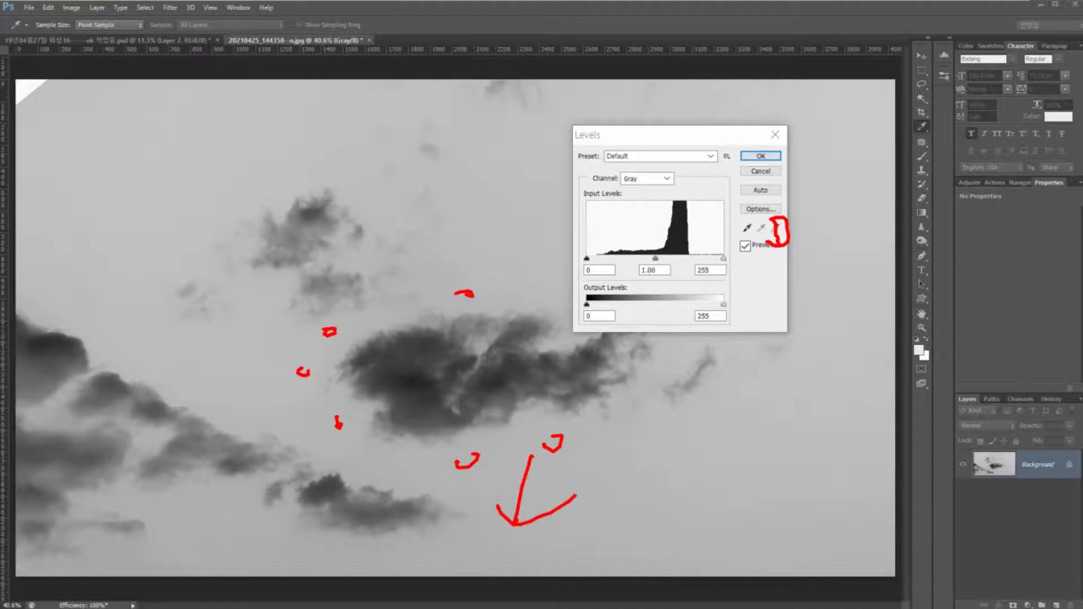
key("Escape")
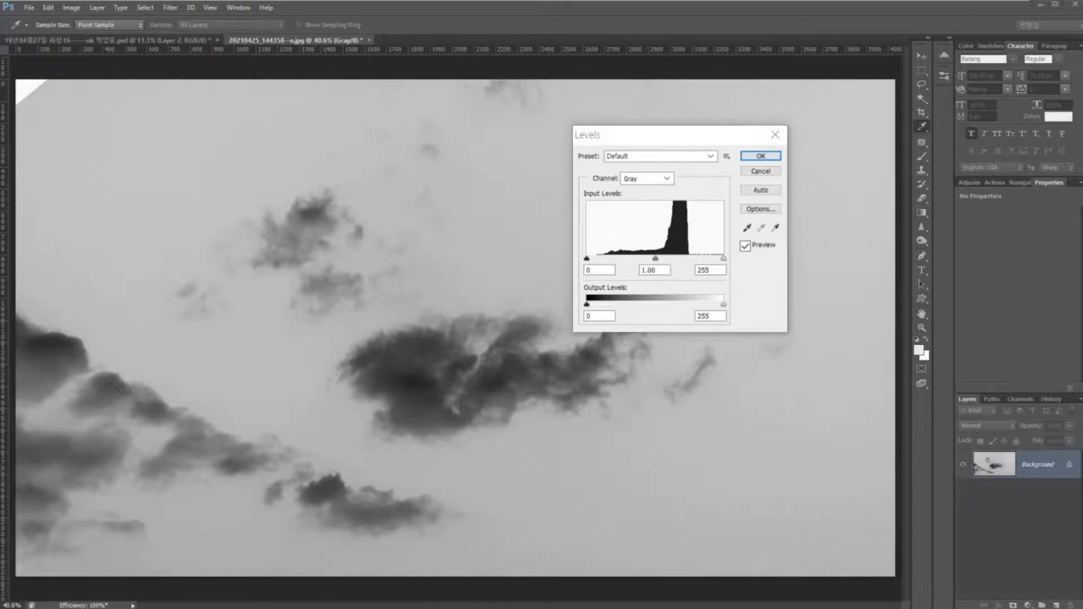
Set the Levels white point by sampling the gray sky below the main cloud, bringing the input white level to 162
left_click(775, 228)
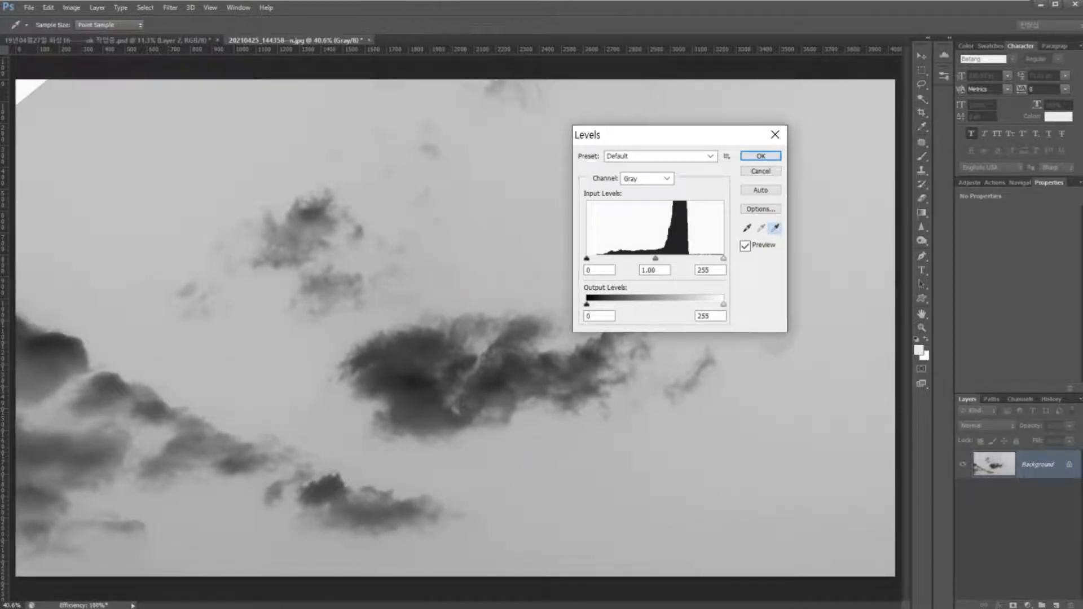
left_click(531, 470)
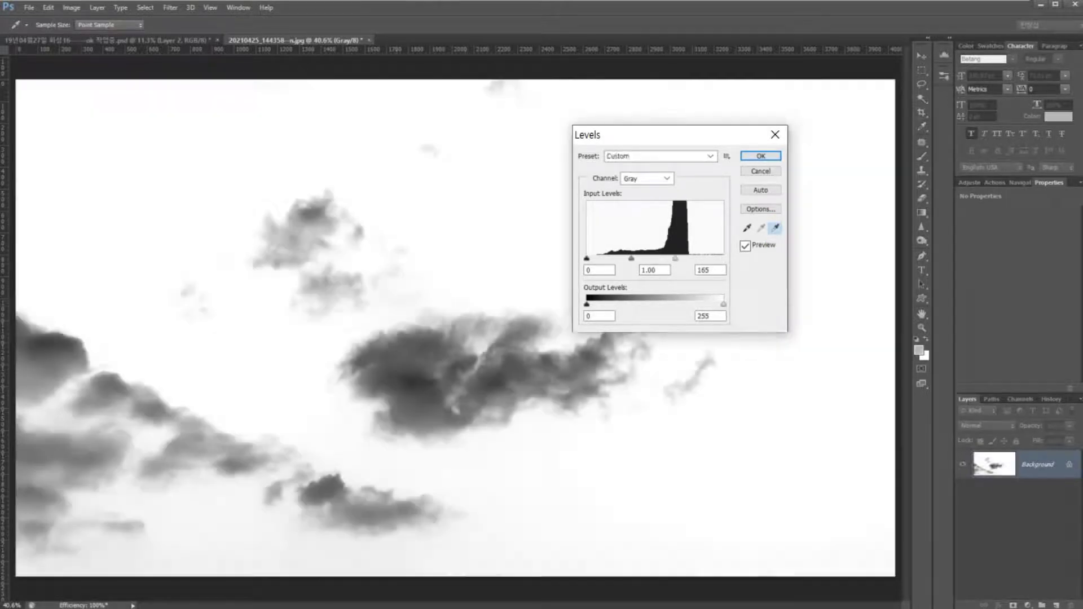
left_click(519, 484)
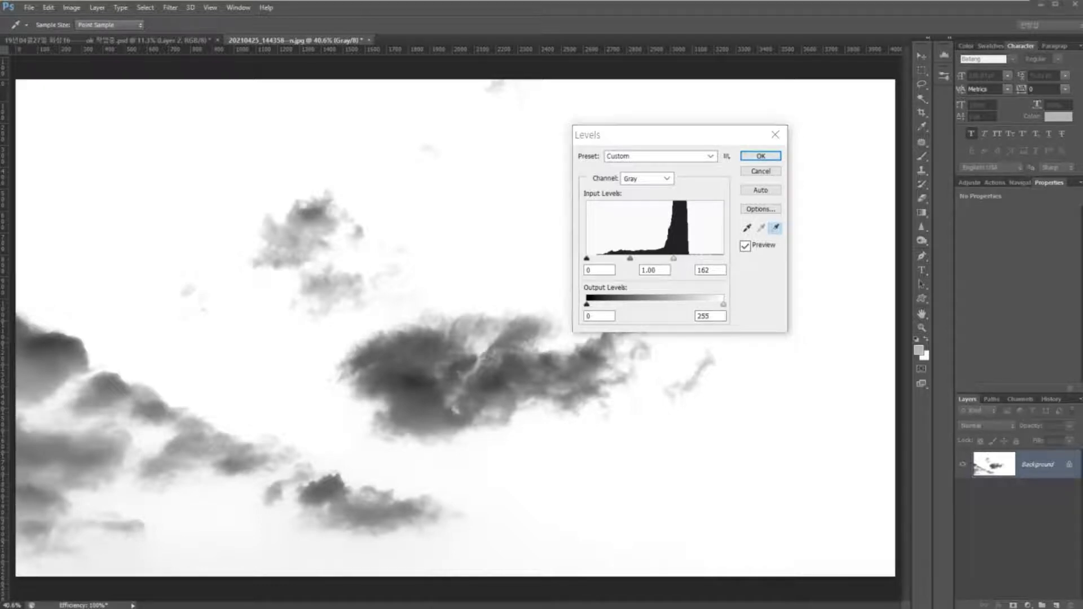
mouse_move(477, 432)
left_mouse_down()
mouse_move(520, 454)
mouse_move(489, 449)
mouse_move(546, 453)
left_mouse_up()
mouse_move(438, 282)
left_mouse_down()
mouse_move(454, 264)
mouse_move(462, 294)
left_mouse_up()
mouse_move(298, 376)
left_mouse_down()
mouse_move(285, 377)
mouse_move(294, 351)
left_mouse_up()
left_click_drag(328, 442, 326, 422)
left_click(539, 464)
left_click_drag(529, 450, 541, 451)
left_click_drag(537, 452, 540, 465)
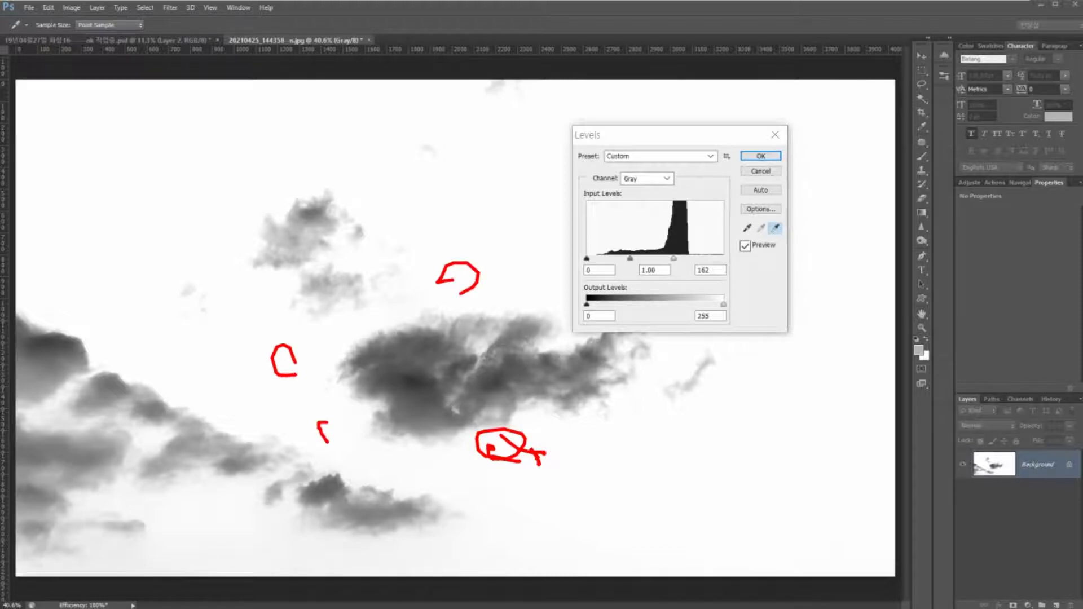
key("Escape")
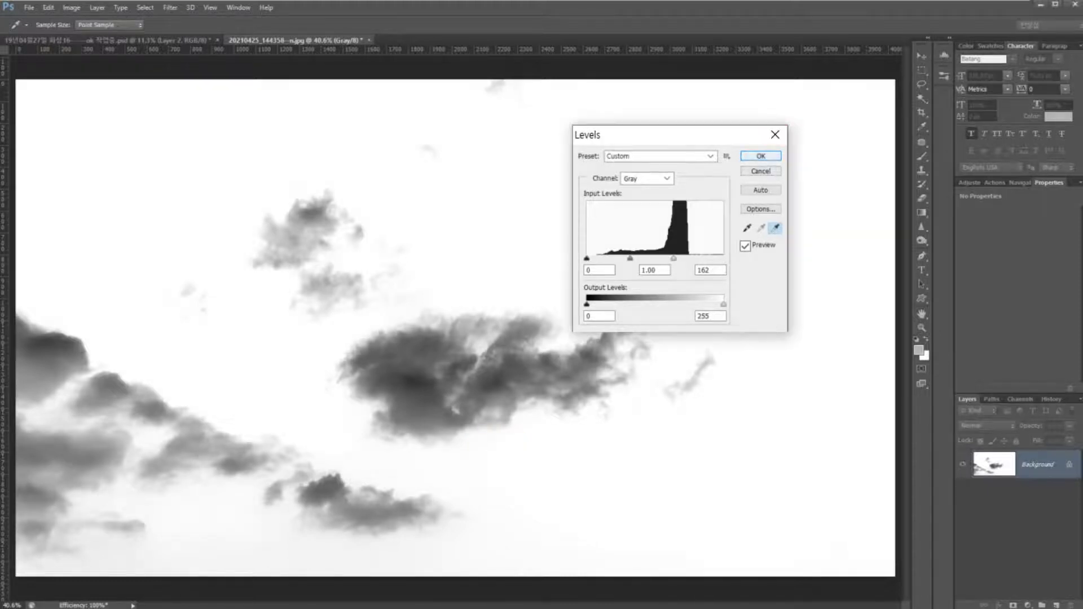
Apply the Levels adjustment to the cloud image
left_click(774, 134)
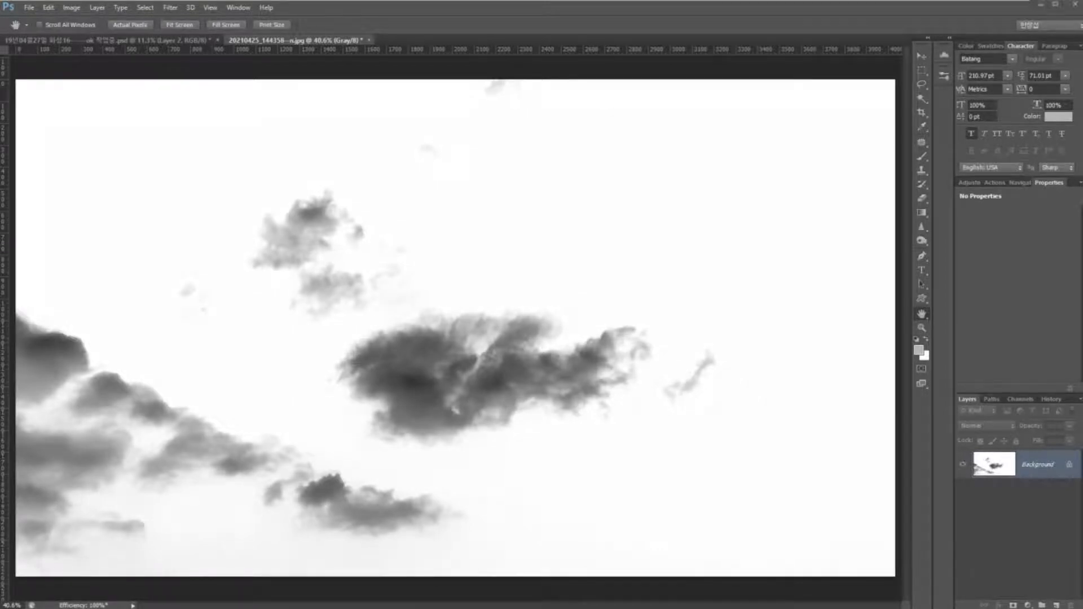
mouse_move(133, 528)
left_mouse_down()
mouse_move(17, 407)
mouse_move(218, 399)
mouse_move(227, 535)
left_mouse_up()
left_click_drag(288, 503, 415, 558)
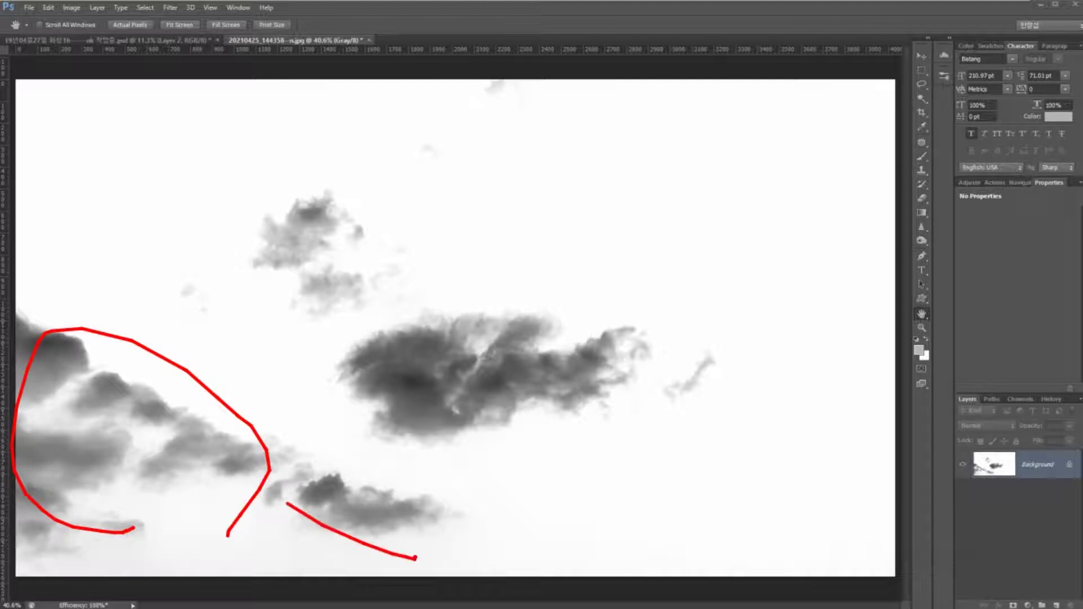
mouse_move(198, 326)
left_mouse_down()
mouse_move(226, 325)
mouse_move(221, 332)
left_mouse_up()
mouse_move(448, 171)
left_mouse_down()
mouse_move(412, 161)
mouse_move(471, 113)
left_mouse_up()
mouse_move(515, 124)
left_mouse_down()
mouse_move(551, 85)
mouse_move(558, 113)
left_mouse_up()
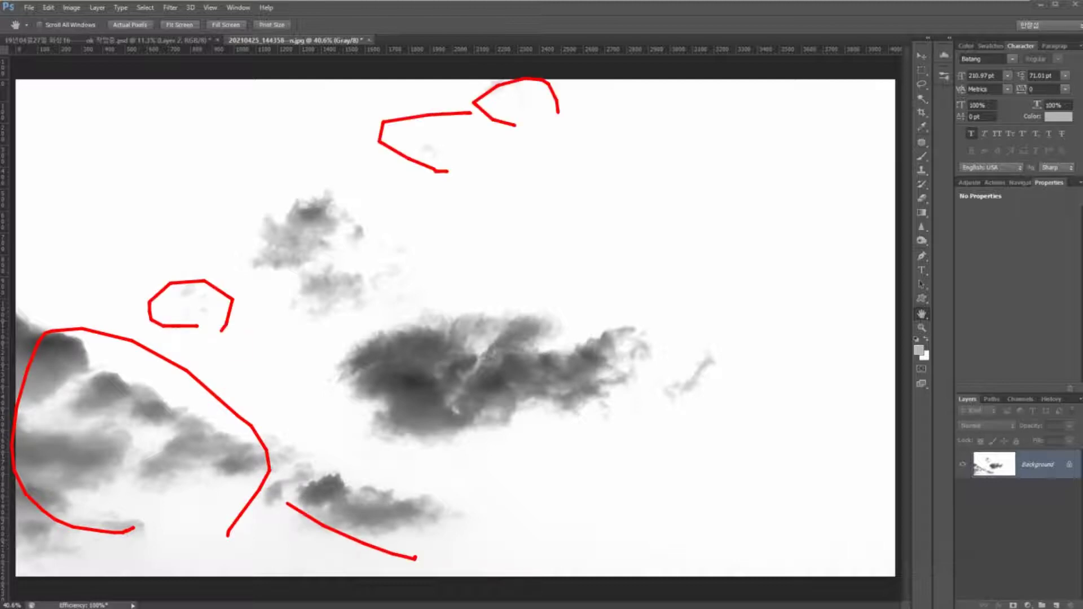
mouse_move(699, 422)
left_mouse_down()
mouse_move(661, 369)
mouse_move(724, 399)
left_mouse_up()
mouse_move(334, 404)
left_mouse_down()
mouse_move(326, 383)
mouse_move(319, 411)
left_mouse_up()
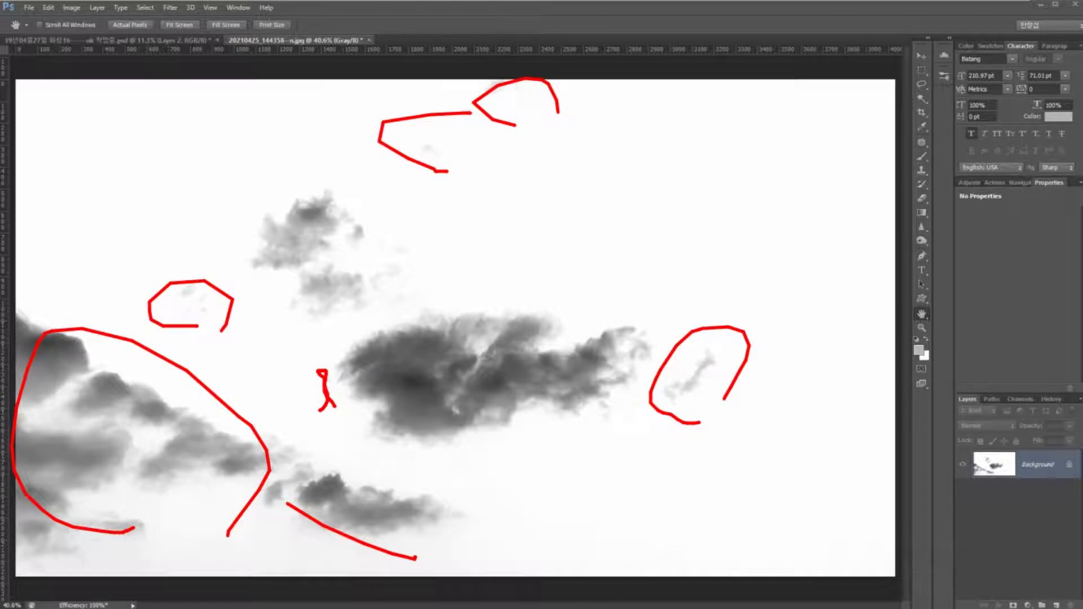
mouse_move(528, 281)
left_mouse_down()
mouse_move(368, 320)
mouse_move(230, 300)
mouse_move(268, 181)
mouse_move(411, 274)
mouse_move(379, 307)
mouse_move(290, 301)
mouse_move(249, 253)
mouse_move(386, 219)
mouse_move(385, 304)
left_mouse_up()
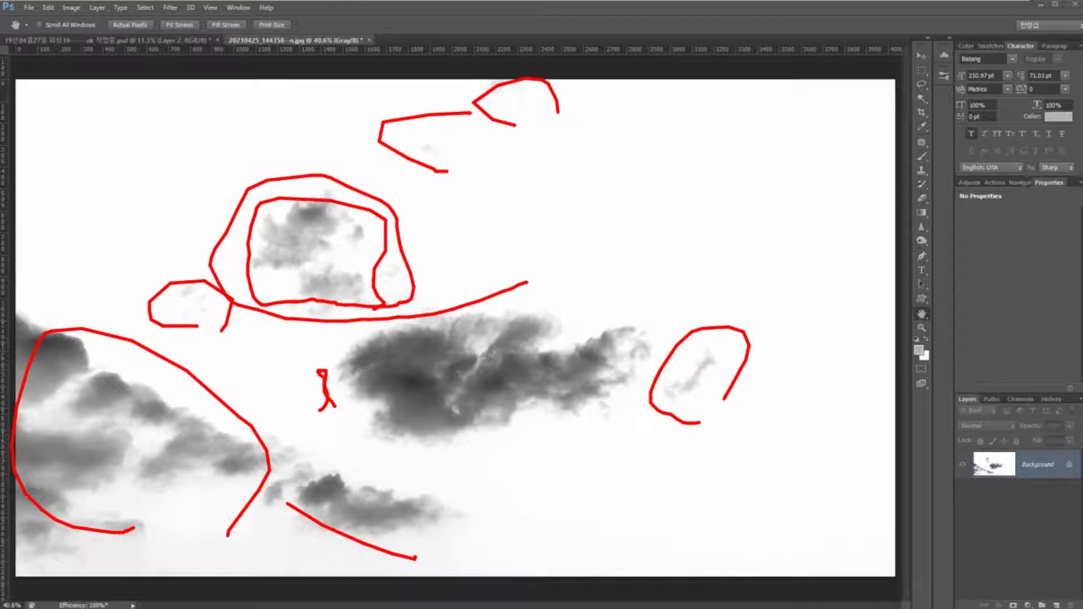
key("Escape")
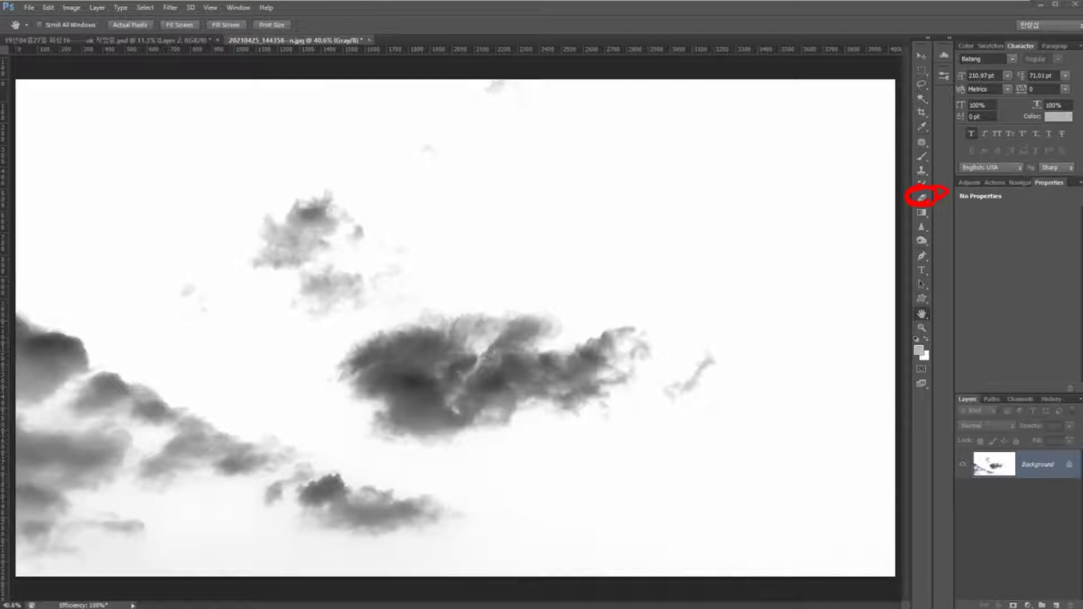
mouse_move(916, 377)
left_mouse_down()
mouse_move(918, 349)
mouse_move(923, 367)
mouse_move(953, 364)
mouse_move(932, 372)
left_mouse_up()
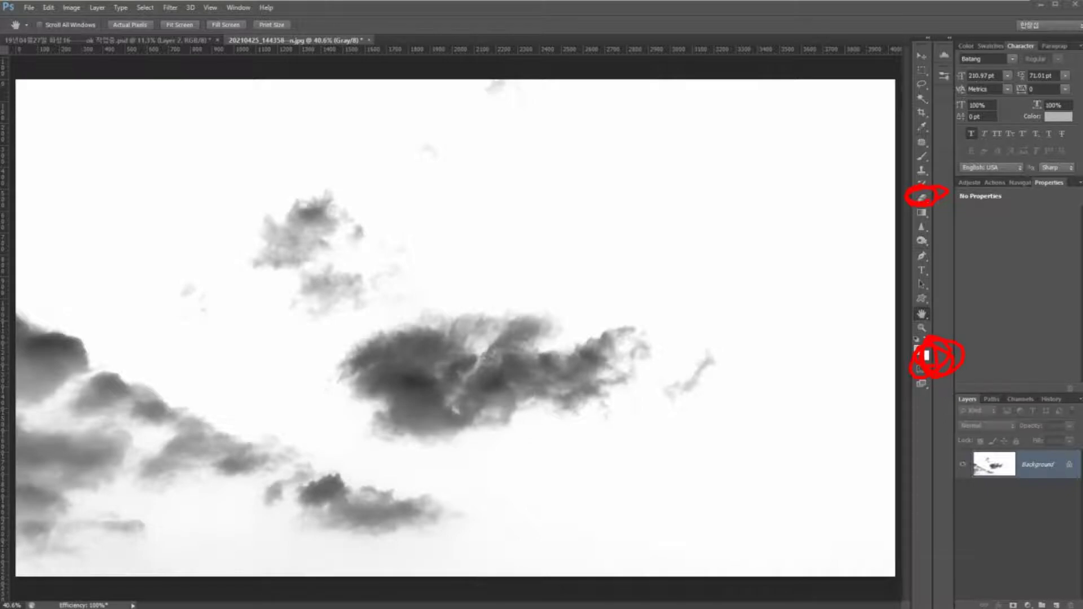
mouse_move(161, 511)
left_mouse_down()
mouse_move(158, 405)
mouse_move(131, 486)
left_mouse_up()
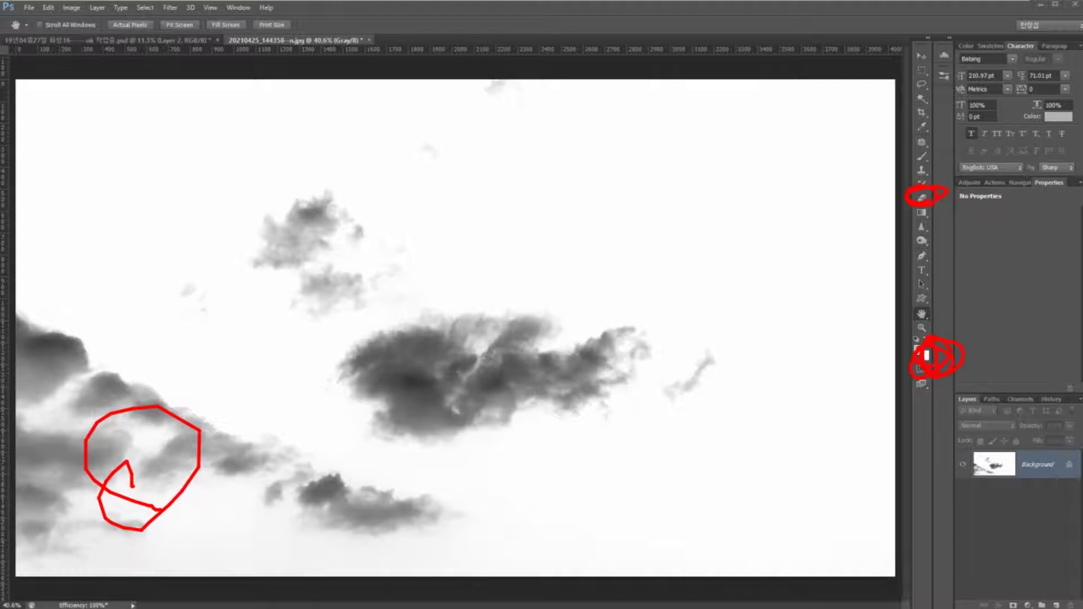
left_click_drag(255, 416, 185, 505)
key("Escape")
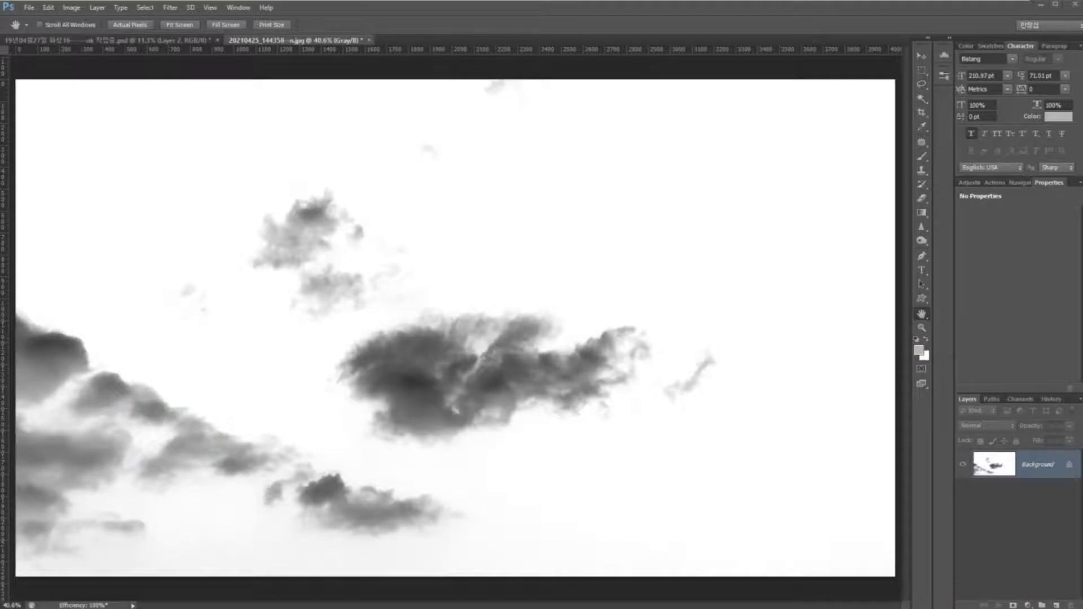
Check in the Color Picker that the background color is pure white (ffffff), and close it without changes
left_click(924, 357)
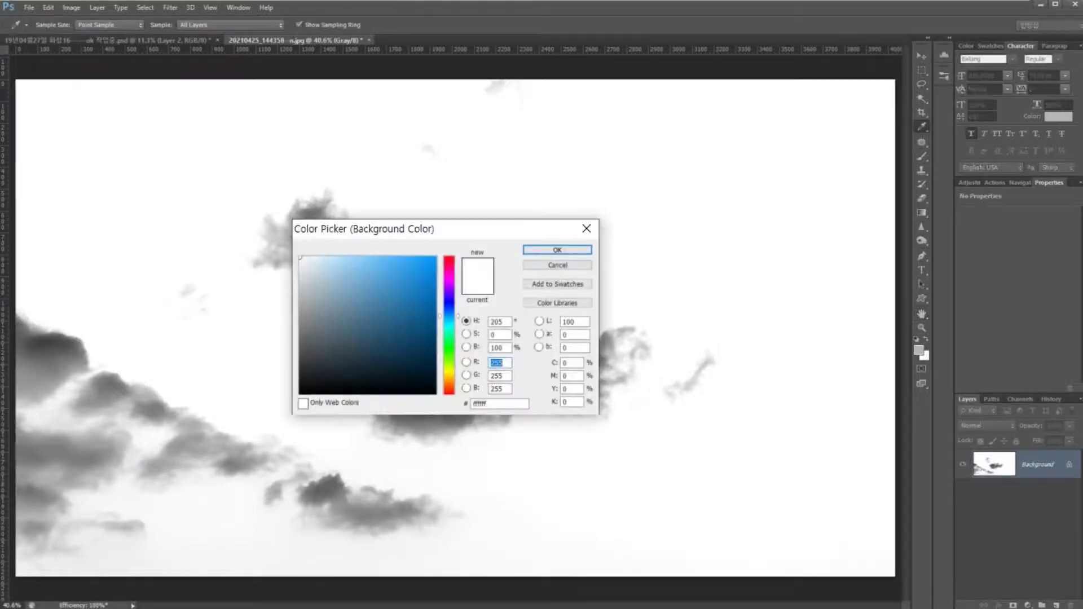
key("ctrl+2")
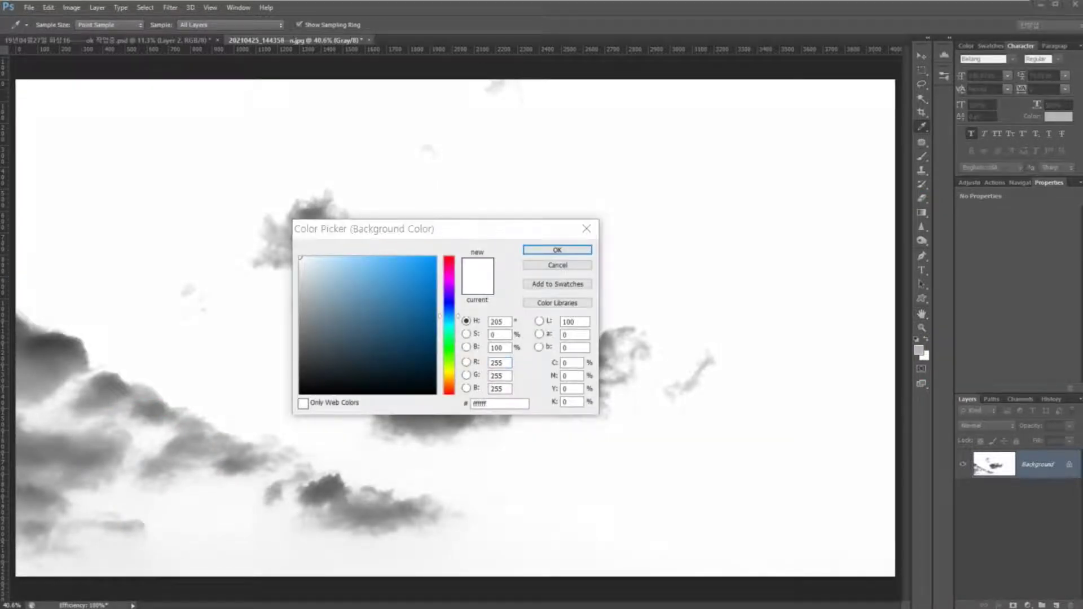
mouse_move(316, 282)
left_mouse_down()
mouse_move(319, 271)
mouse_move(301, 280)
mouse_move(293, 236)
left_mouse_up()
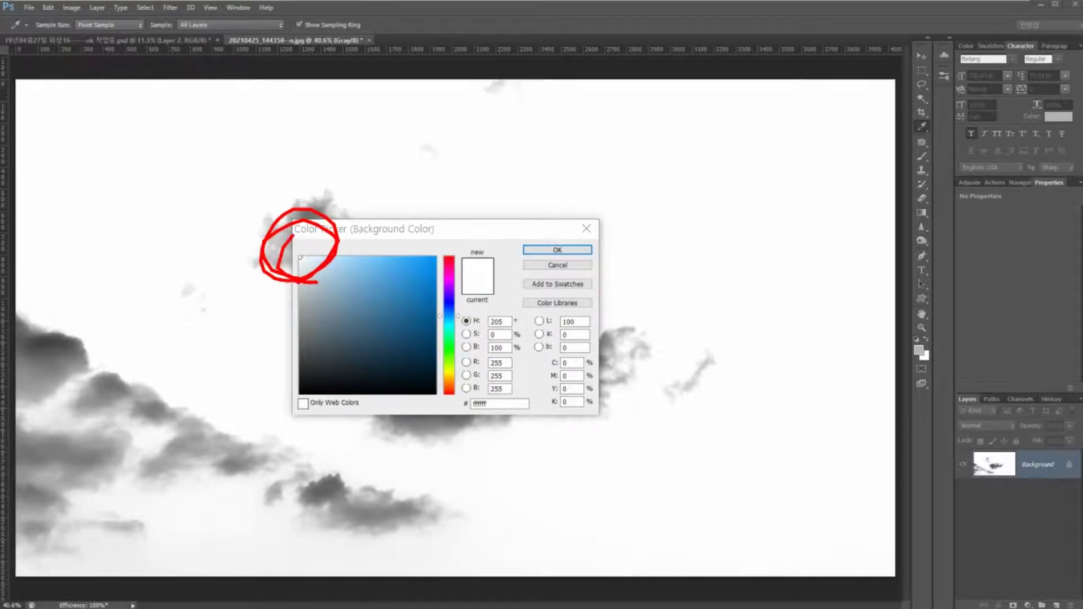
key("Escape")
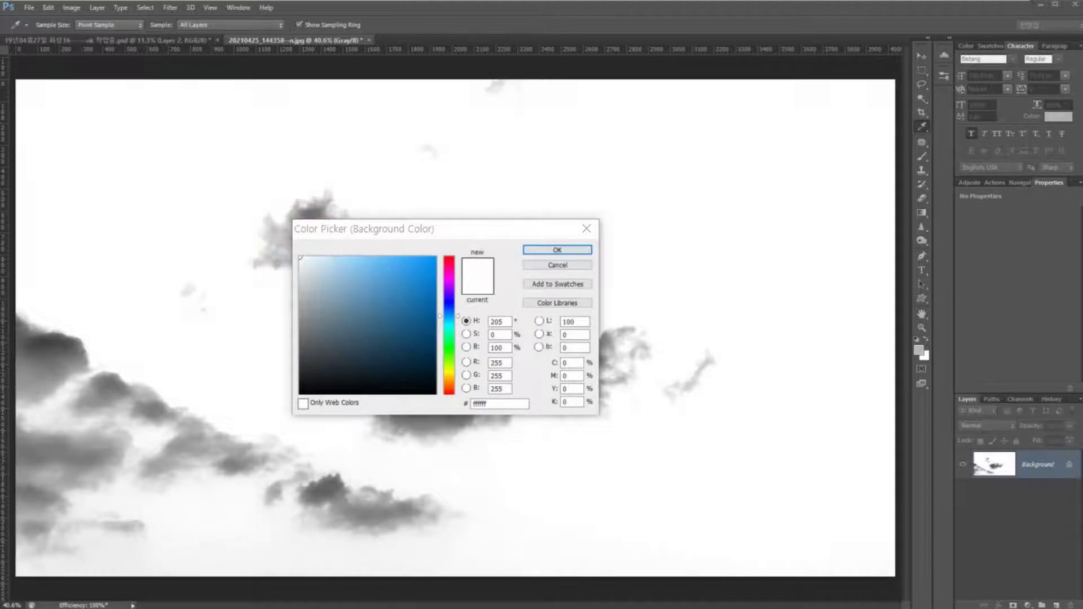
left_click(587, 229)
key("Escape")
key("h")
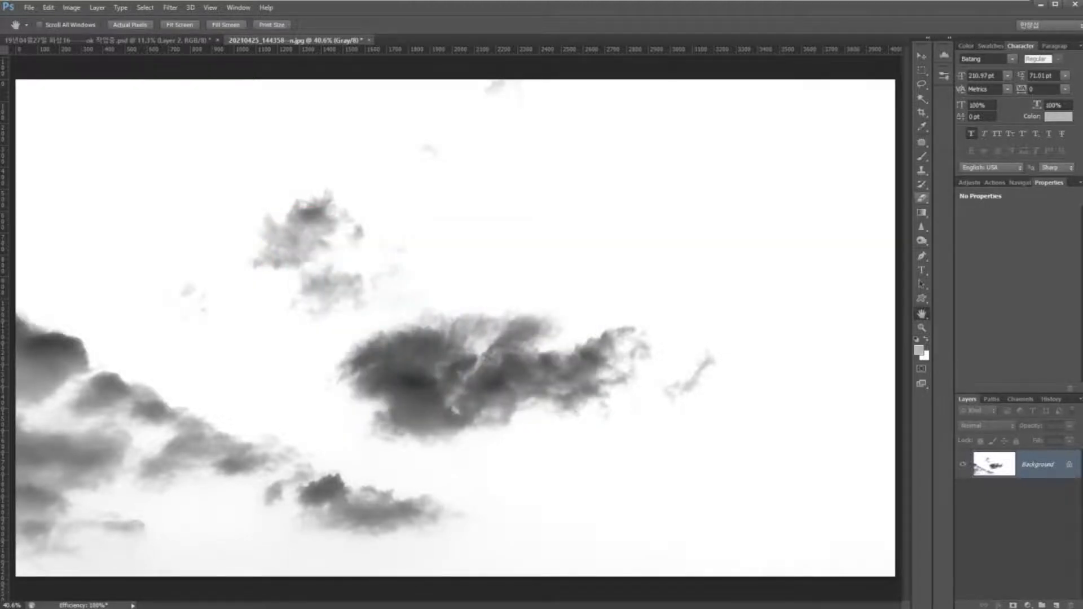
Erase the small stray wisps above and to the left of the main cloud with the Eraser tool
left_click(922, 198)
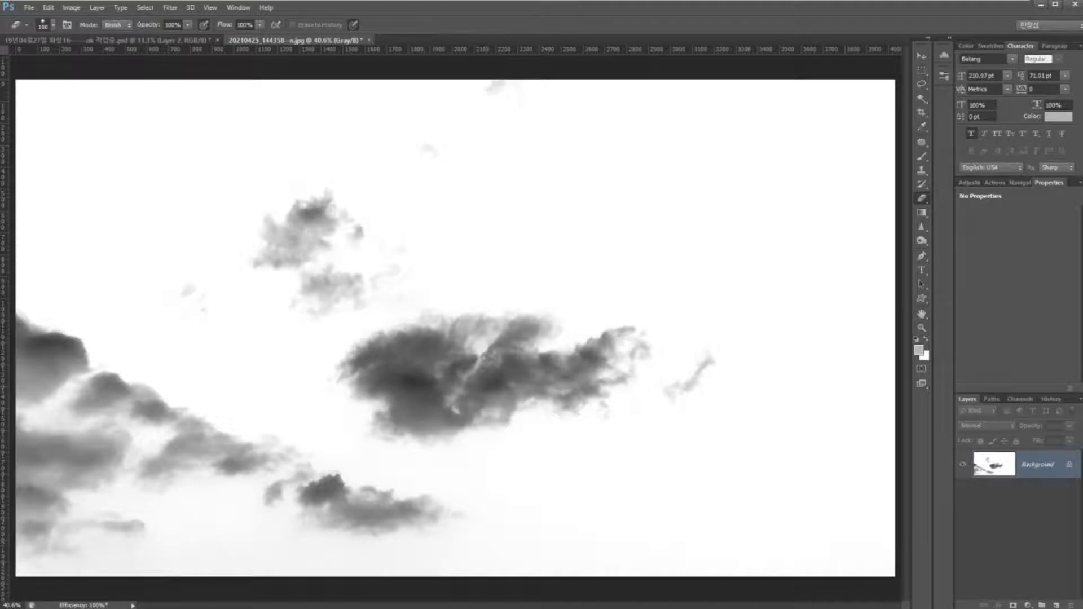
left_click(430, 150)
left_click(499, 87)
left_click(187, 291)
Erase the clouds trailing below and to the left of the main cloud, enlarging the eraser to size 175
mouse_move(293, 451)
left_mouse_down()
mouse_move(316, 477)
mouse_move(446, 510)
mouse_move(361, 516)
mouse_move(237, 443)
mouse_move(279, 446)
left_mouse_up()
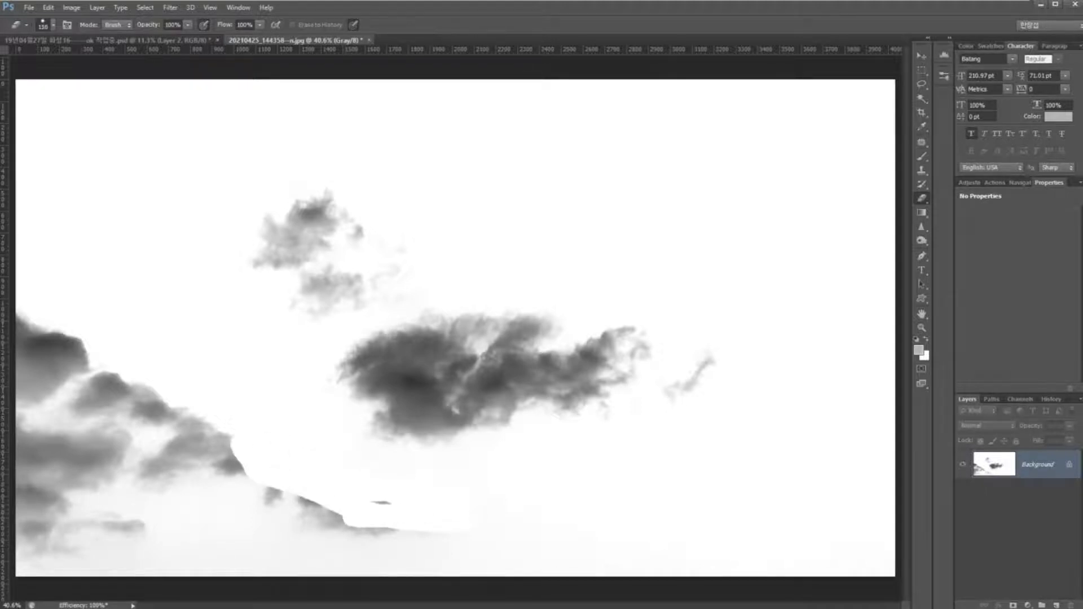
key("bracketright")
mouse_move(392, 520)
left_mouse_down()
mouse_move(443, 533)
mouse_move(275, 496)
left_mouse_up()
mouse_move(212, 425)
left_mouse_down()
mouse_move(242, 493)
mouse_move(440, 551)
mouse_move(366, 554)
mouse_move(125, 447)
mouse_move(169, 454)
mouse_move(121, 400)
left_mouse_up()
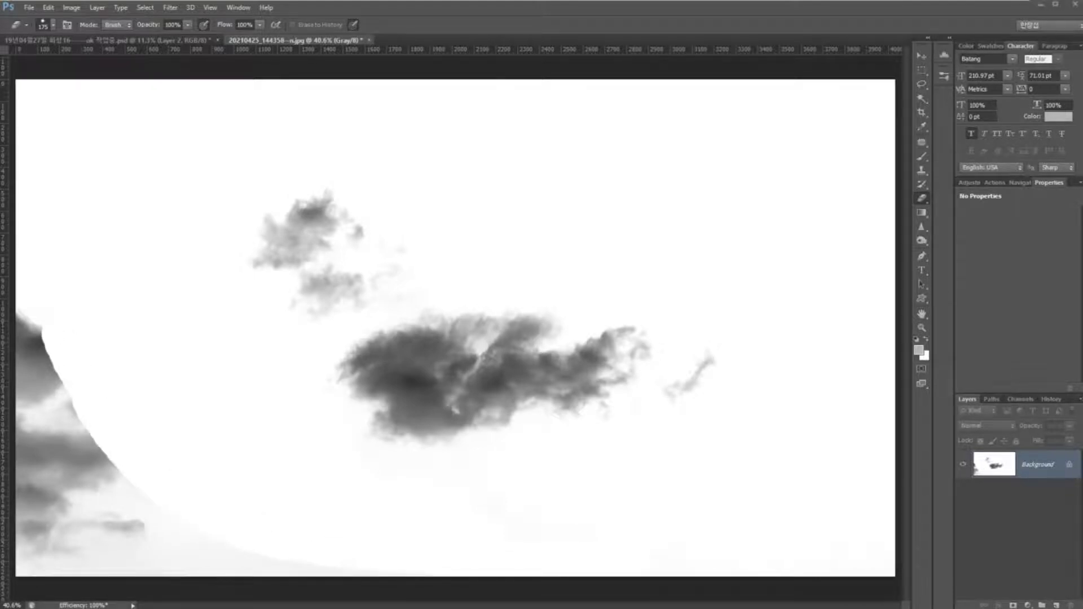
mouse_move(587, 466)
left_mouse_down()
mouse_move(588, 454)
mouse_move(496, 463)
mouse_move(591, 472)
mouse_move(557, 477)
mouse_move(564, 472)
left_mouse_up()
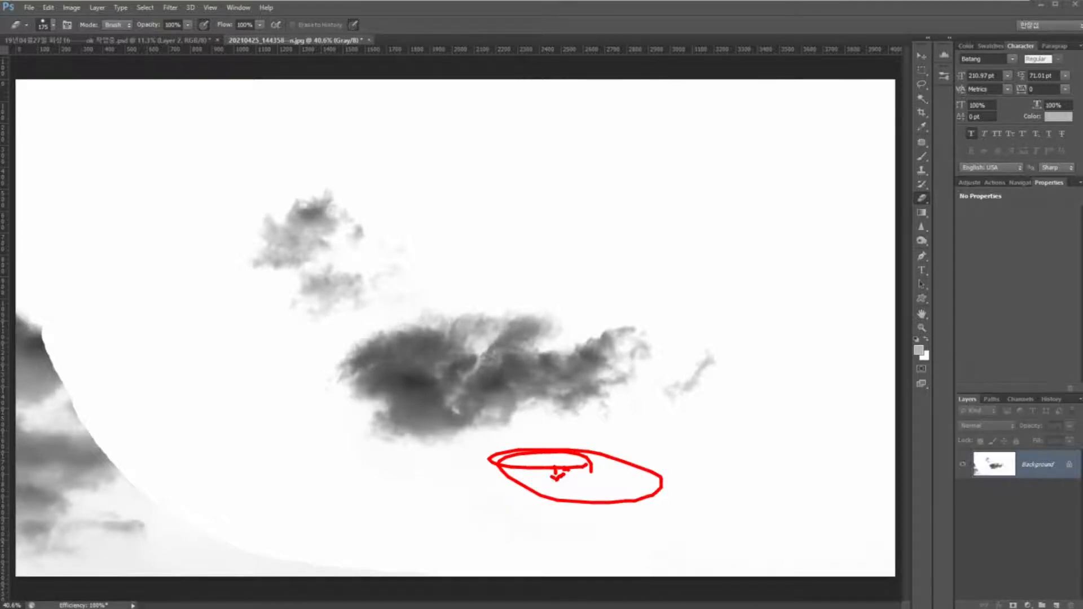
key("Escape")
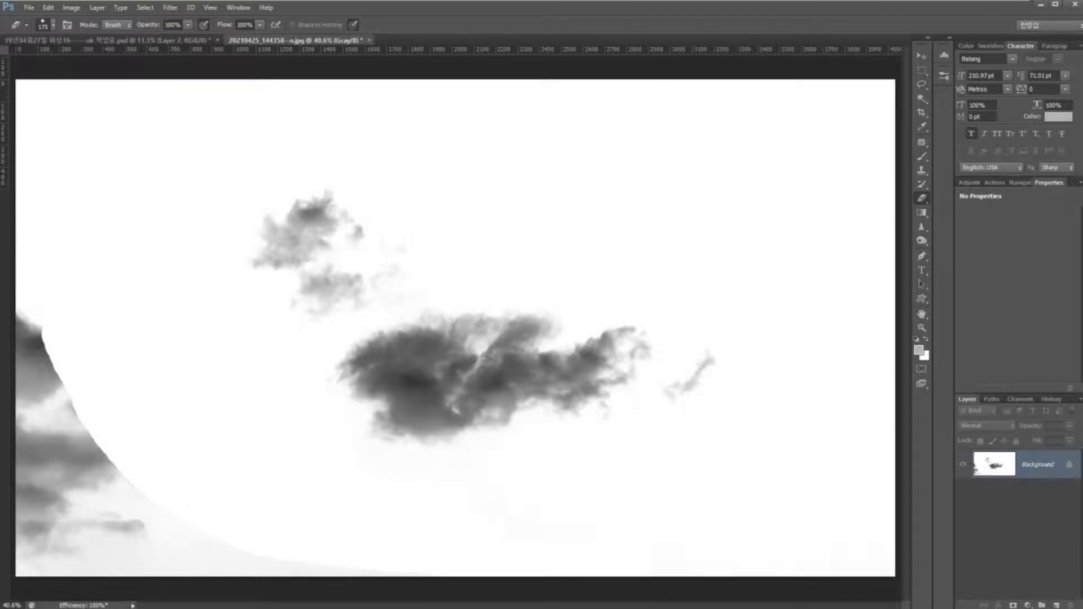
Erase the remaining clouds and gray haze in the image's lower-left corner
mouse_move(35, 323)
left_mouse_down()
mouse_move(147, 507)
mouse_move(110, 458)
mouse_move(117, 533)
mouse_move(17, 321)
mouse_move(5, 550)
mouse_move(35, 524)
mouse_move(78, 549)
mouse_move(378, 571)
left_mouse_up()
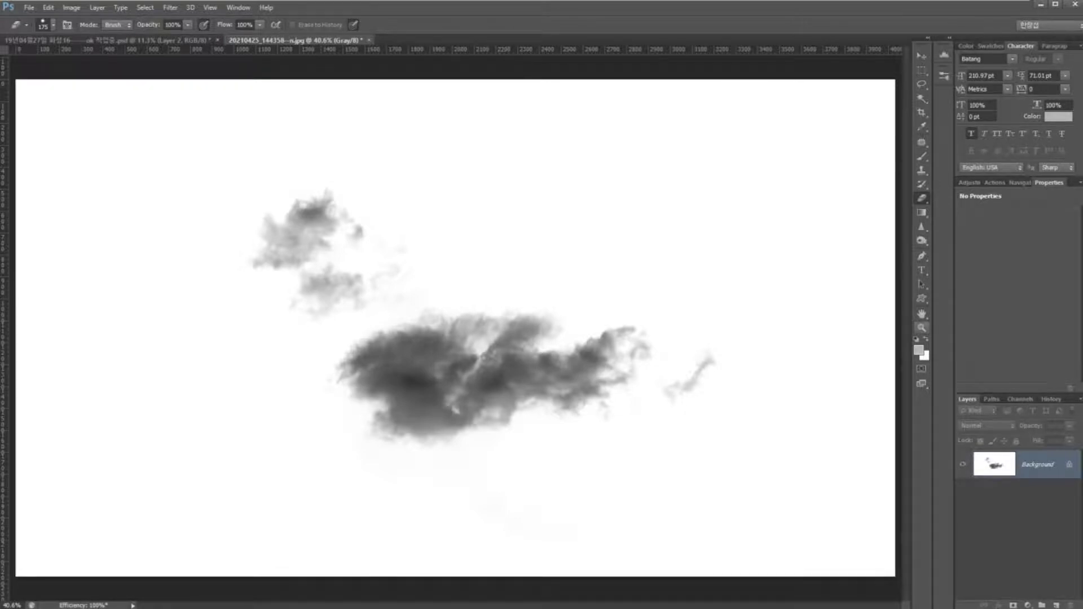
Inspect the left edge of the main cloud at 100% magnification for leftover specks
key("z")
left_click(555, 416)
left_click(471, 422)
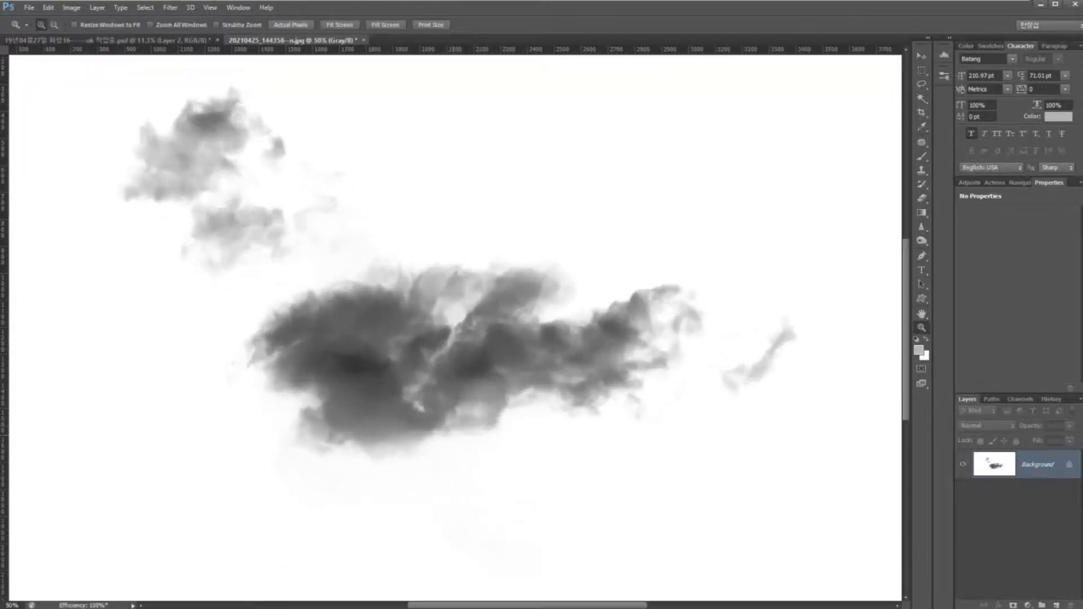
left_click(369, 424)
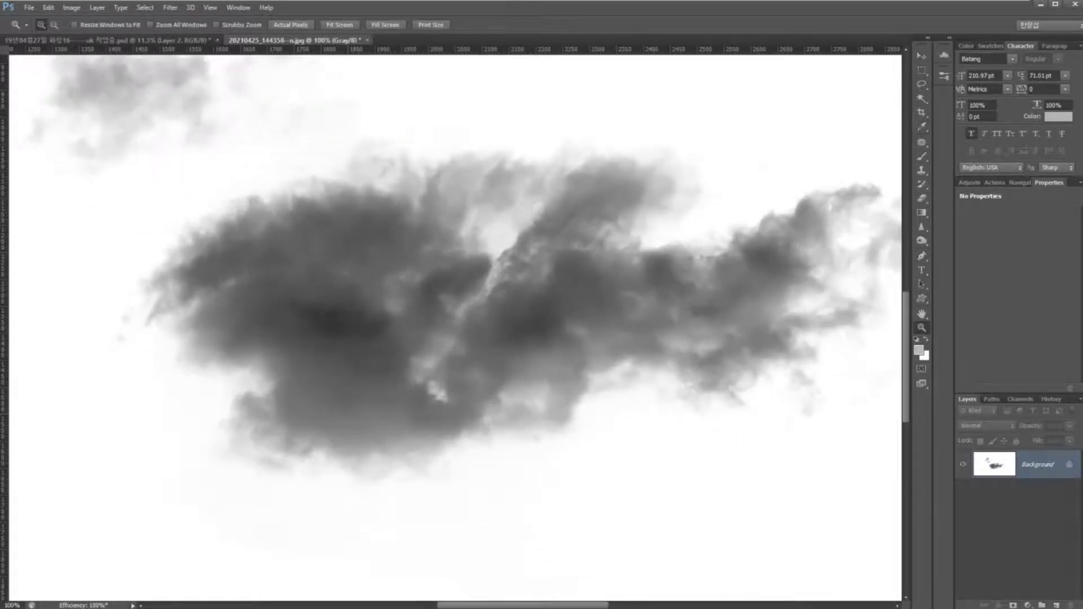
left_click_drag(368, 424, 587, 449)
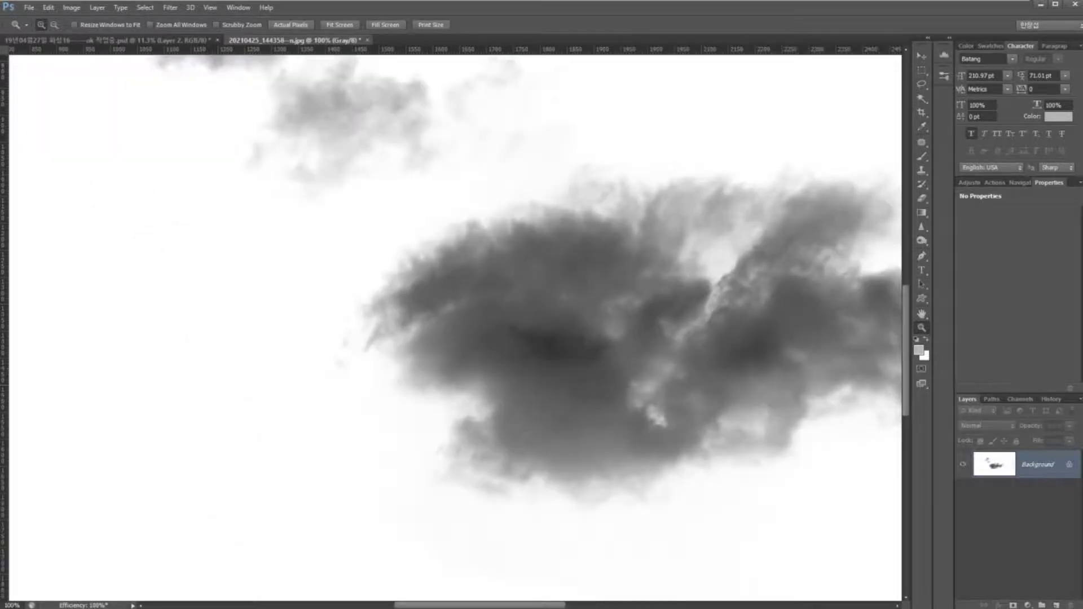
mouse_move(344, 384)
left_mouse_down()
mouse_move(331, 361)
mouse_move(330, 406)
left_mouse_up()
left_click_drag(538, 237, 499, 423)
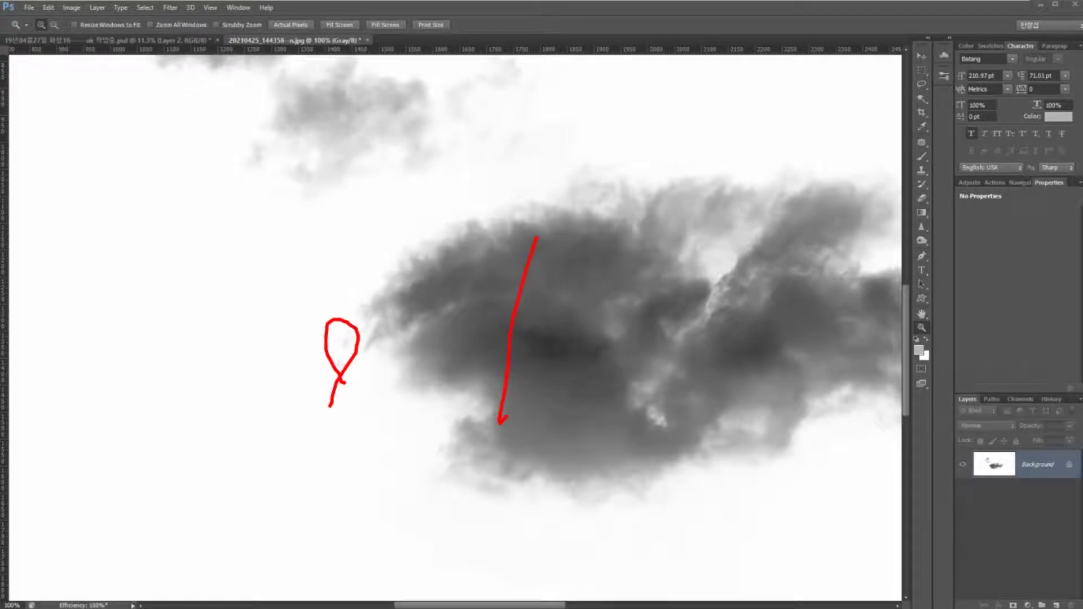
key("Escape")
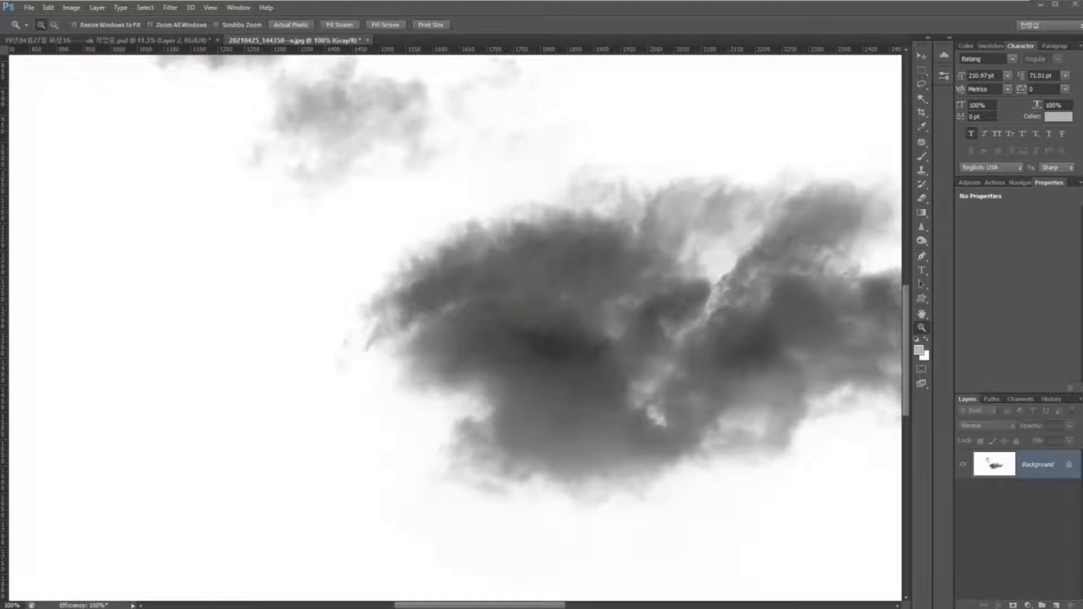
Reduce the eraser to size 90 and erase the small speck just off the main cloud's left tip
key("e")
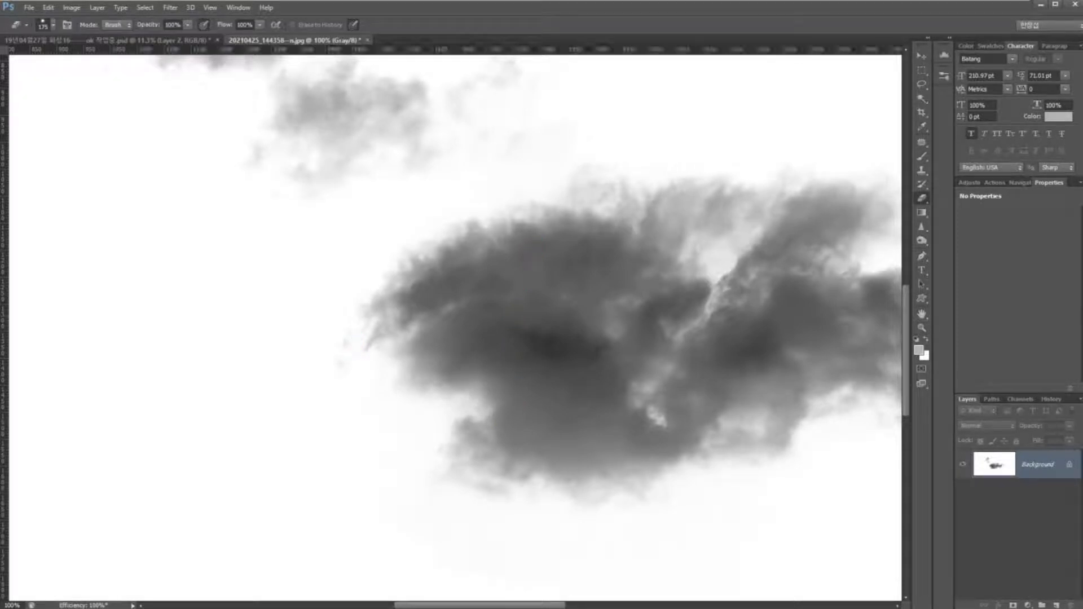
key("bracketleft")
key("bracketleft")
key("bracketleft")
key("bracketleft")
key("bracketleft")
key("bracketleft")
key("bracketleft")
key("bracketleft")
left_click(342, 340)
left_click_drag(621, 253, 365, 278)
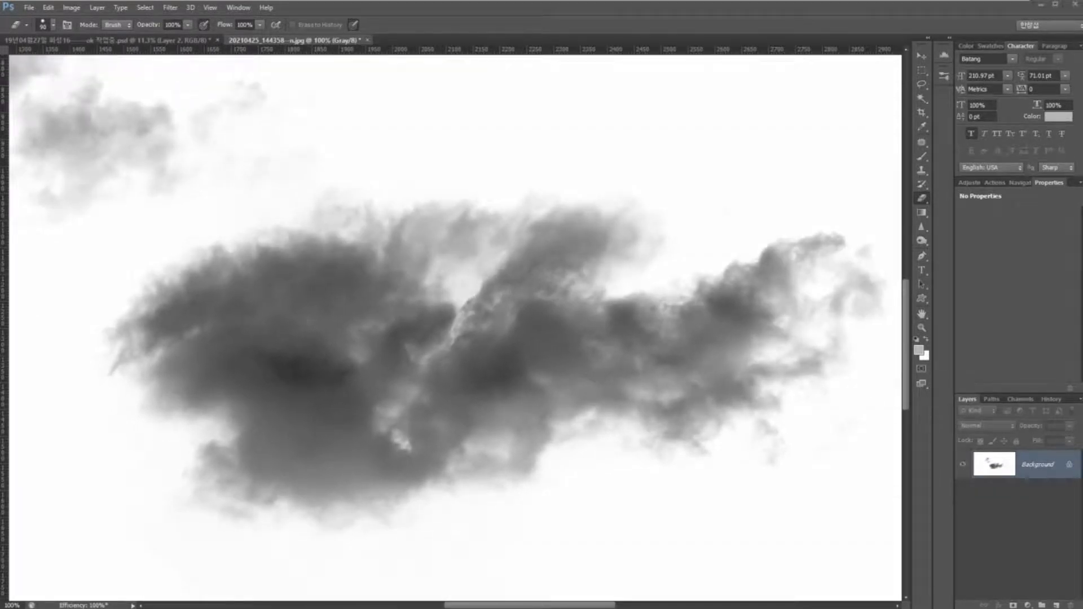
mouse_move(129, 320)
left_mouse_down()
mouse_move(292, 243)
mouse_move(336, 245)
mouse_move(366, 198)
mouse_move(449, 212)
mouse_move(589, 210)
mouse_move(630, 240)
left_mouse_up()
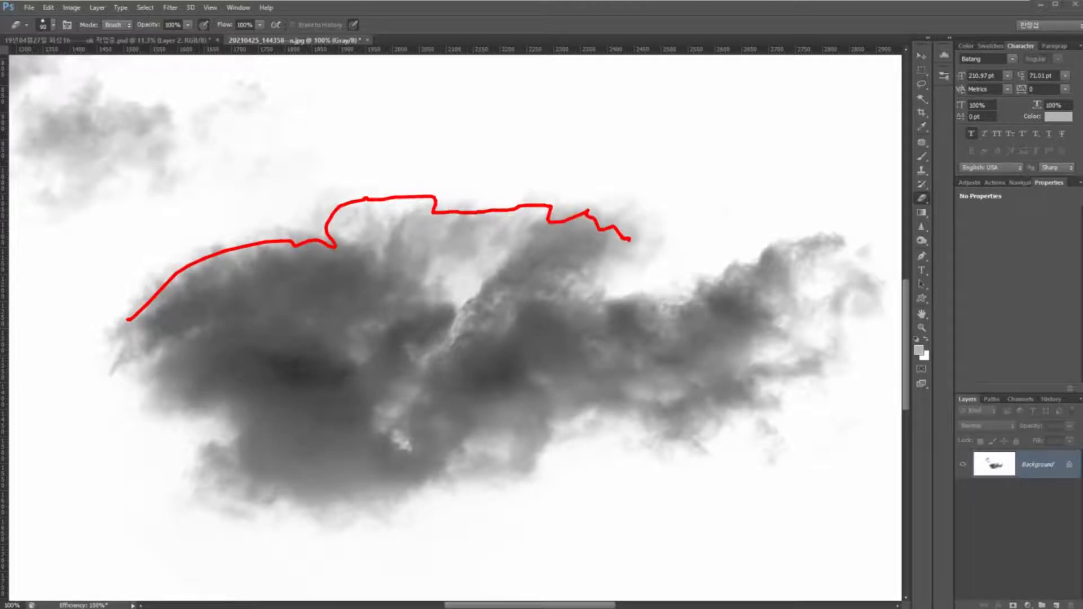
mouse_move(157, 313)
left_mouse_down()
mouse_move(240, 410)
mouse_move(258, 484)
mouse_move(367, 491)
mouse_move(395, 480)
left_mouse_up()
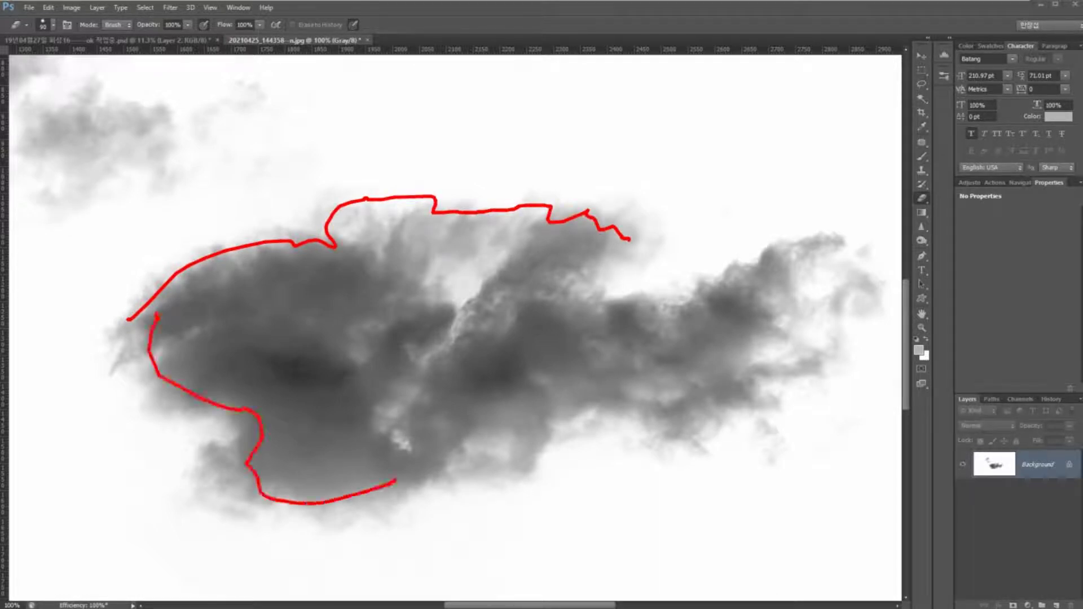
key("Escape")
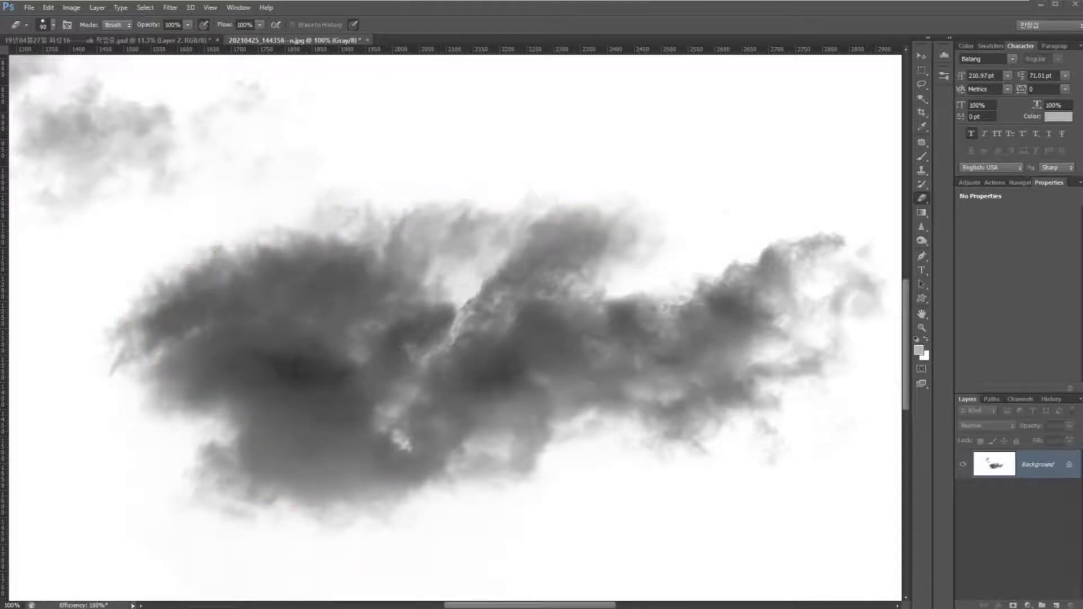
Erase the thin stray wisp of cloud floating to the right of the main cloud
left_click_drag(677, 339, 313, 303)
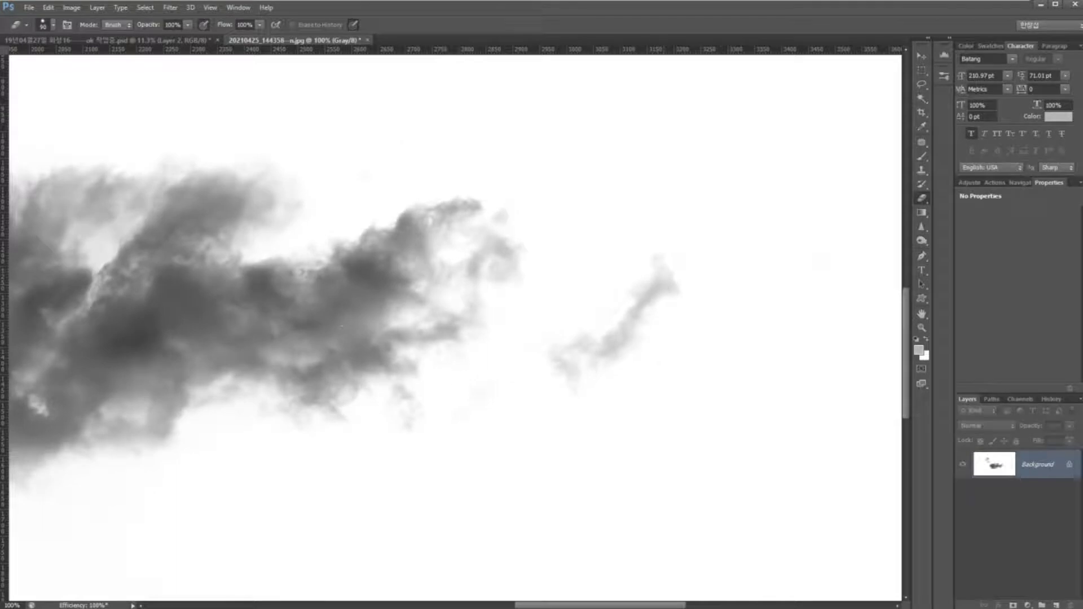
mouse_move(665, 274)
left_mouse_down()
mouse_move(570, 366)
mouse_move(627, 351)
left_mouse_up()
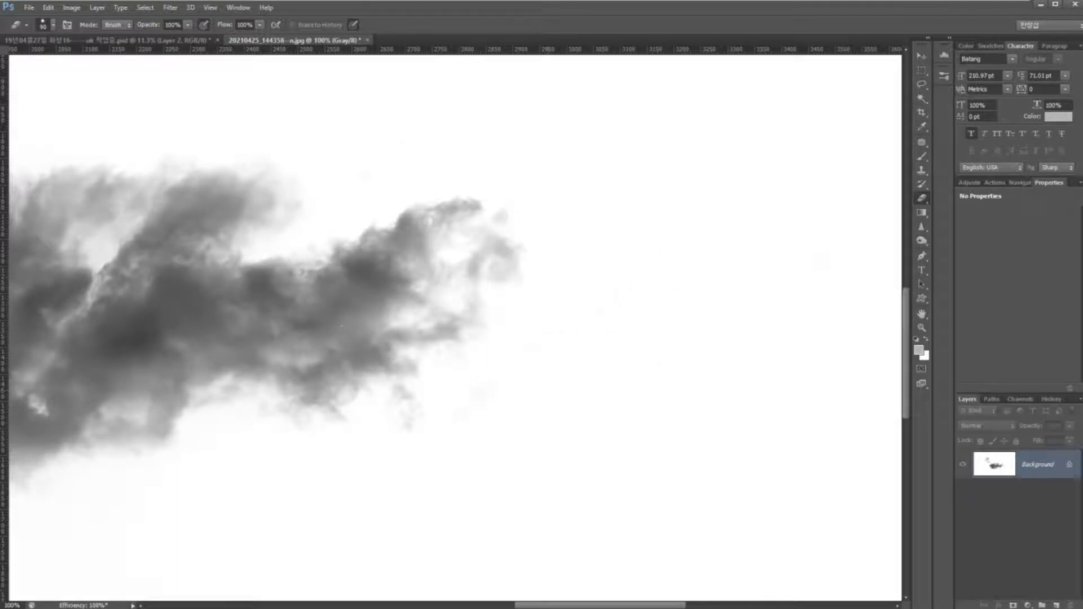
left_click_drag(282, 254, 771, 418)
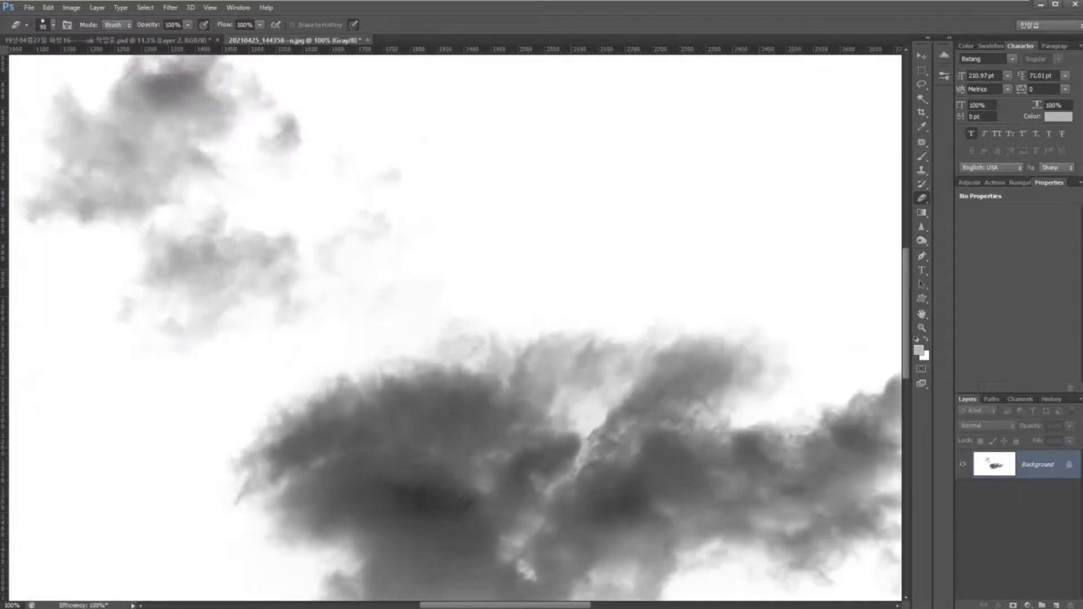
scroll(451, 327, "left", 6)
scroll(451, 328, "up", 3)
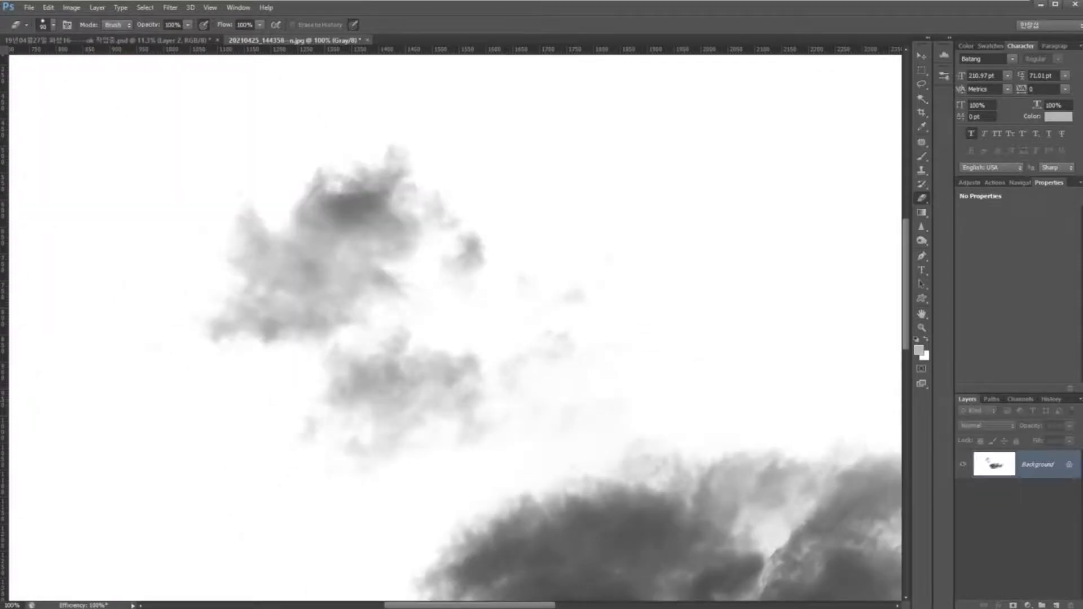
double_click(922, 314)
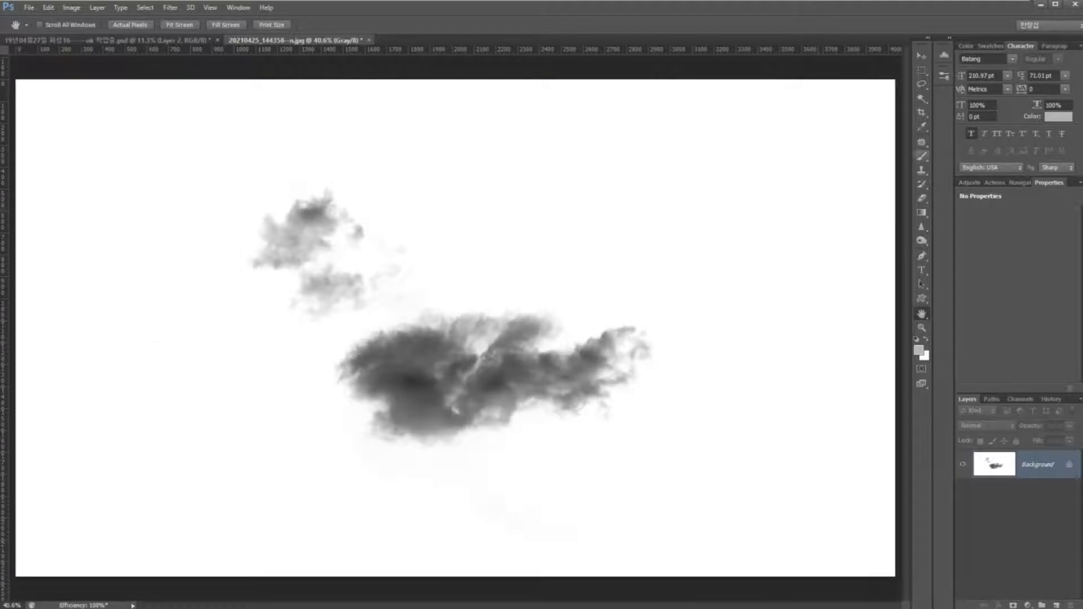
Crop the image to a tighter frame around the main cloud and the two smaller clouds above it
left_click(922, 113)
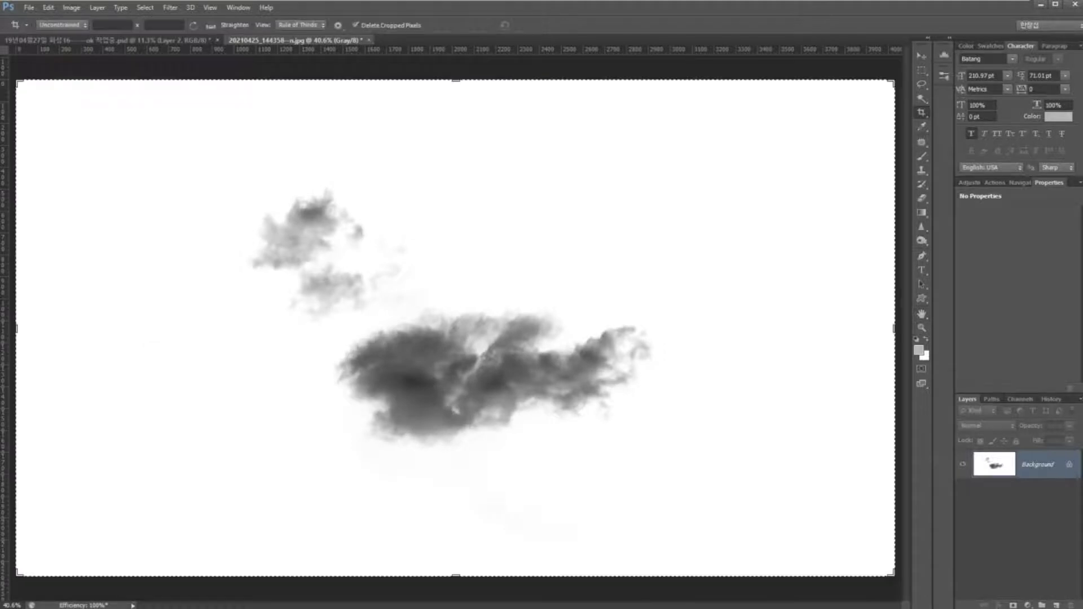
right_click(895, 82)
left_click(894, 83)
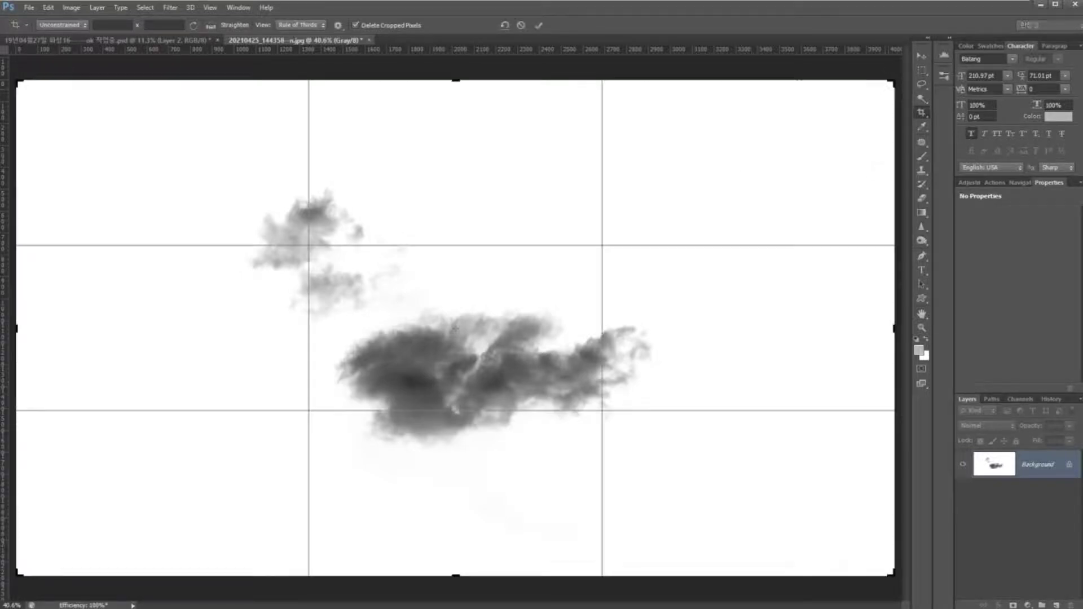
left_click_drag(894, 83, 795, 120)
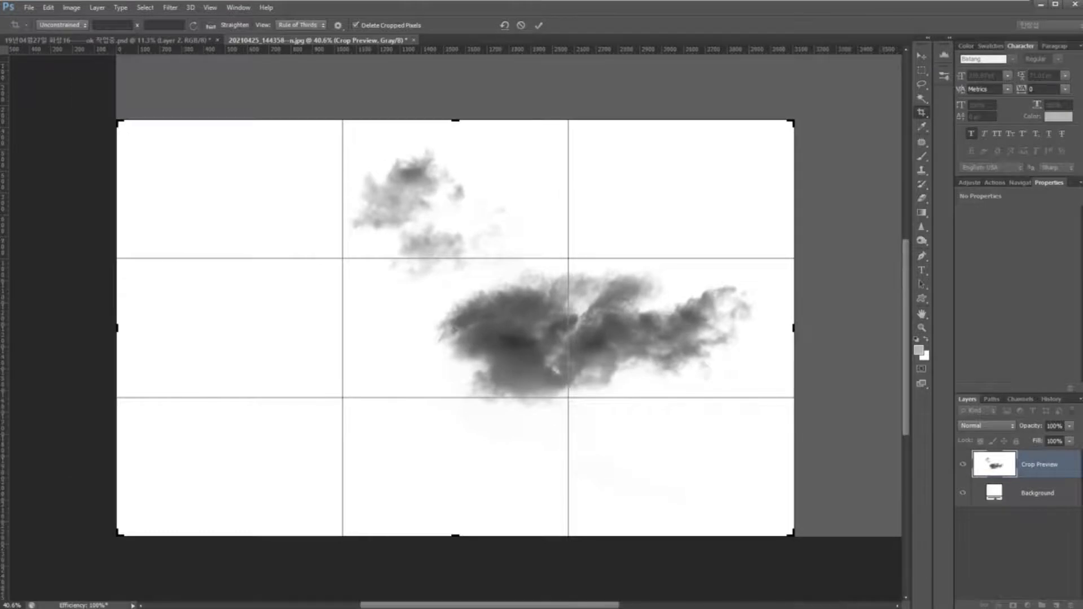
left_click_drag(117, 536, 201, 495)
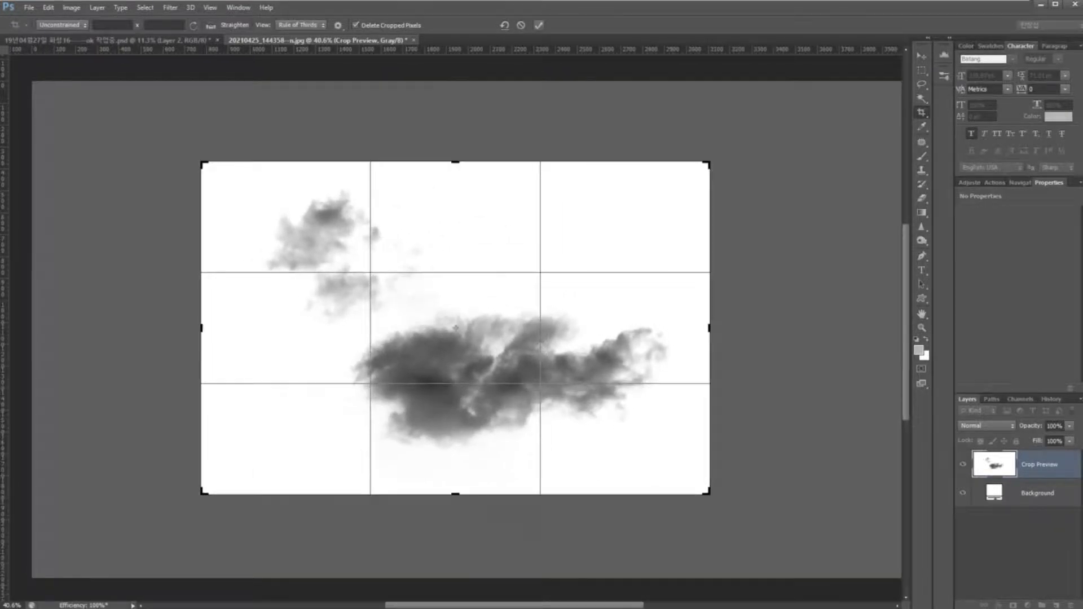
left_click(538, 25)
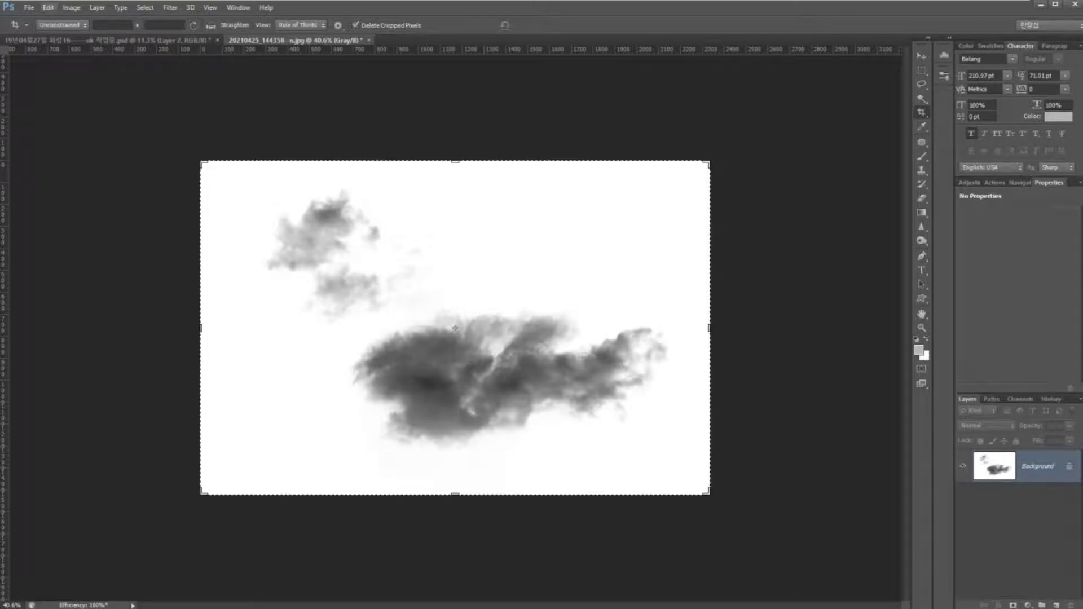
Define the cropped cloud image as a brush preset named 포토드로9
left_click(48, 7)
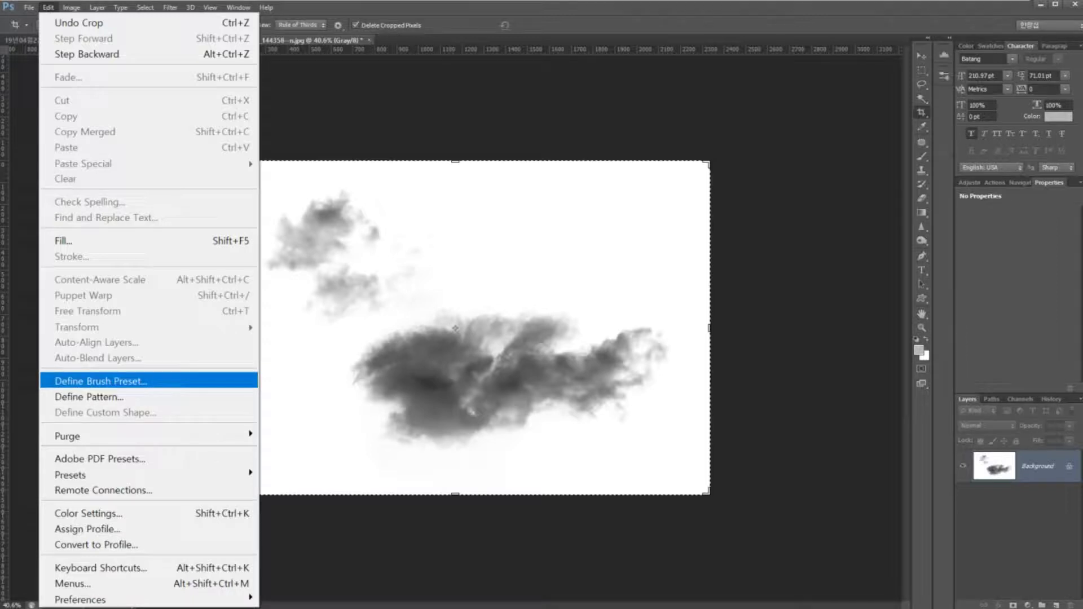
left_click(100, 381)
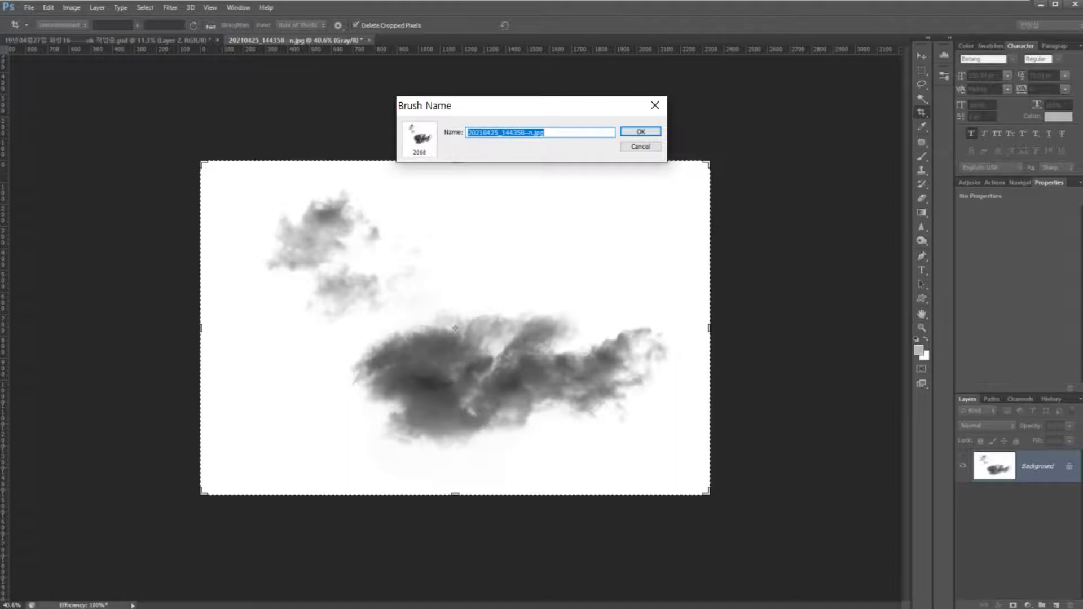
type("구름")
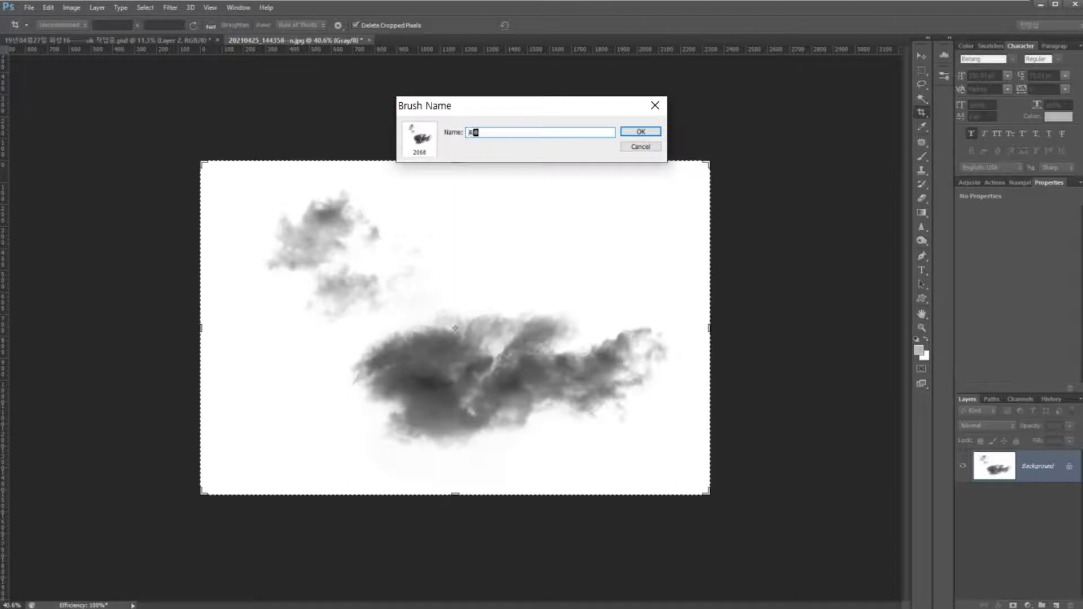
key("BackSpace")
key("BackSpace")
type("포토드로9")
key("Return")
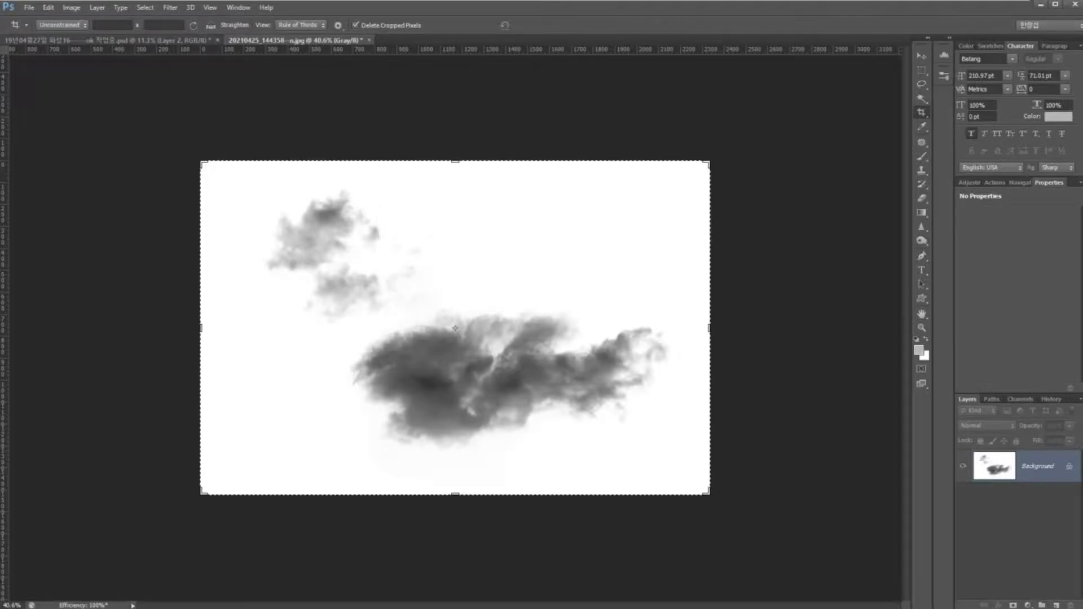
Switch to the pond landscape document and select the newly defined 2068 px cloud brush for the Brush tool
left_click(135, 40)
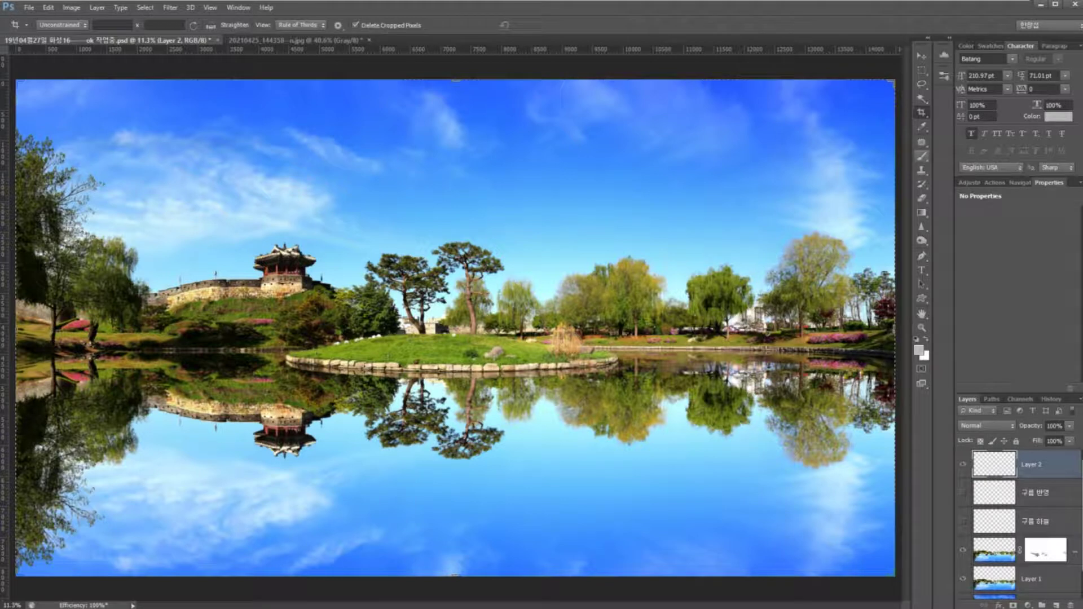
left_click(922, 156)
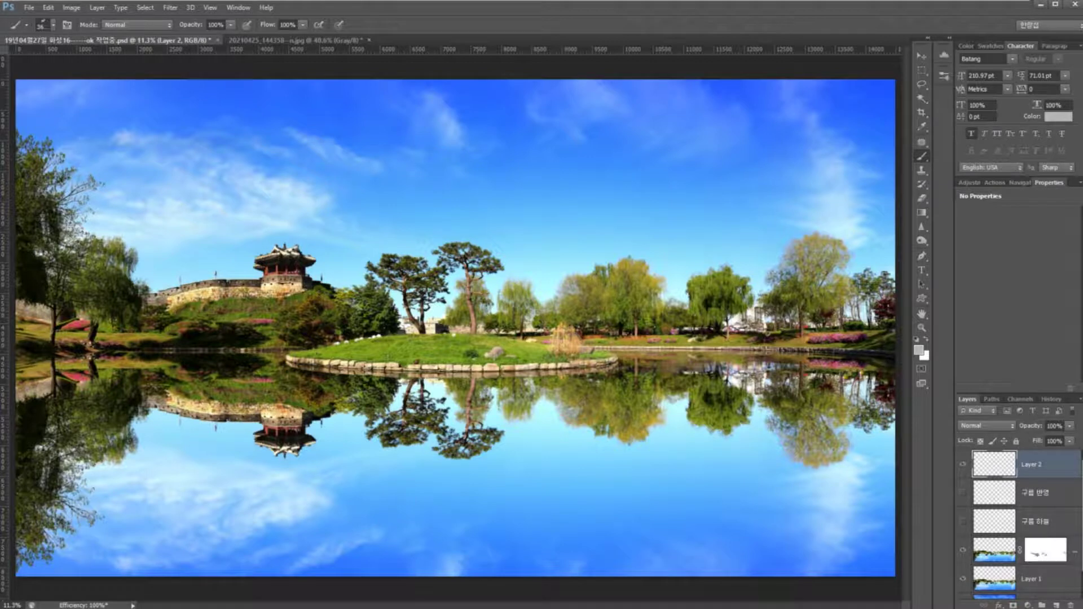
left_click(53, 25)
key("Escape")
mouse_move(52, 33)
left_mouse_down()
mouse_move(46, 14)
mouse_move(48, 34)
left_mouse_up()
key("Escape")
left_click(53, 25)
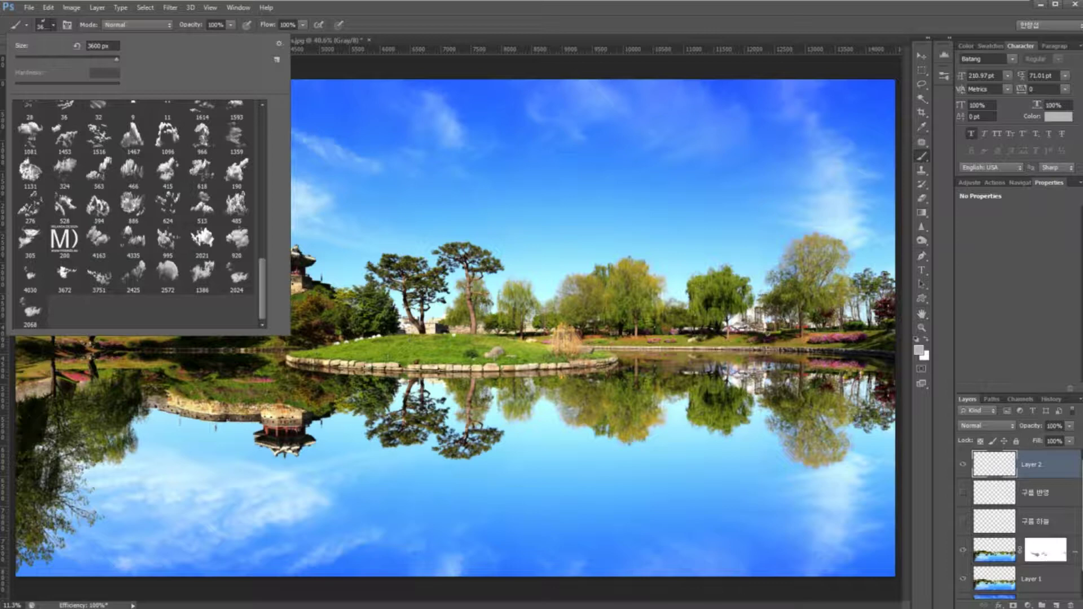
left_click(33, 311)
key("Return")
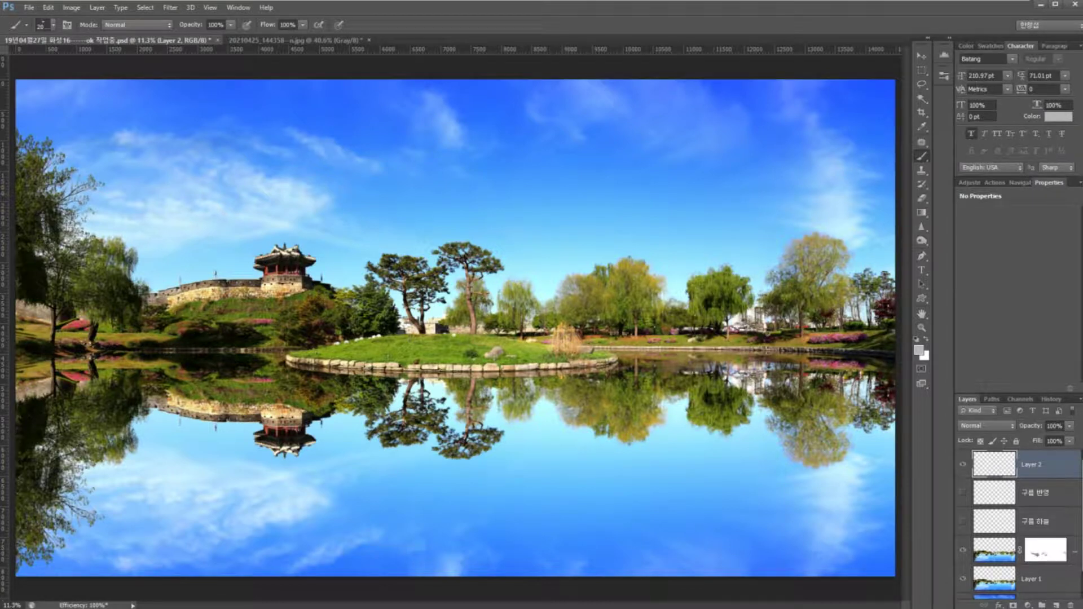
Try one gray stamp of the cloud brush in the middle of the sky on Layer 2, and undo it
left_click(558, 191)
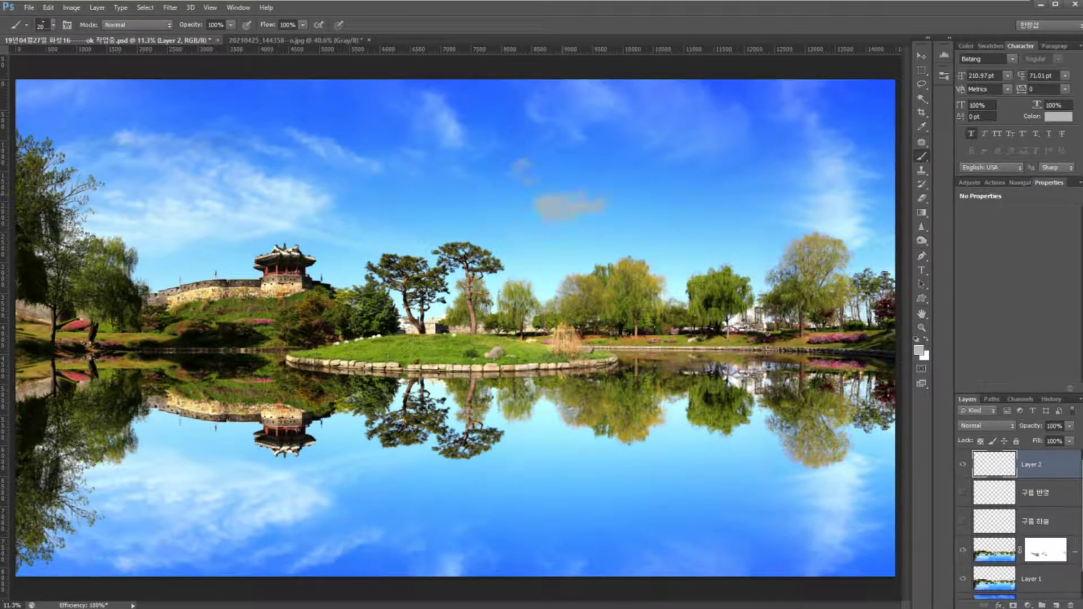
key("ctrl+alt+z")
key("ctrl+alt+z")
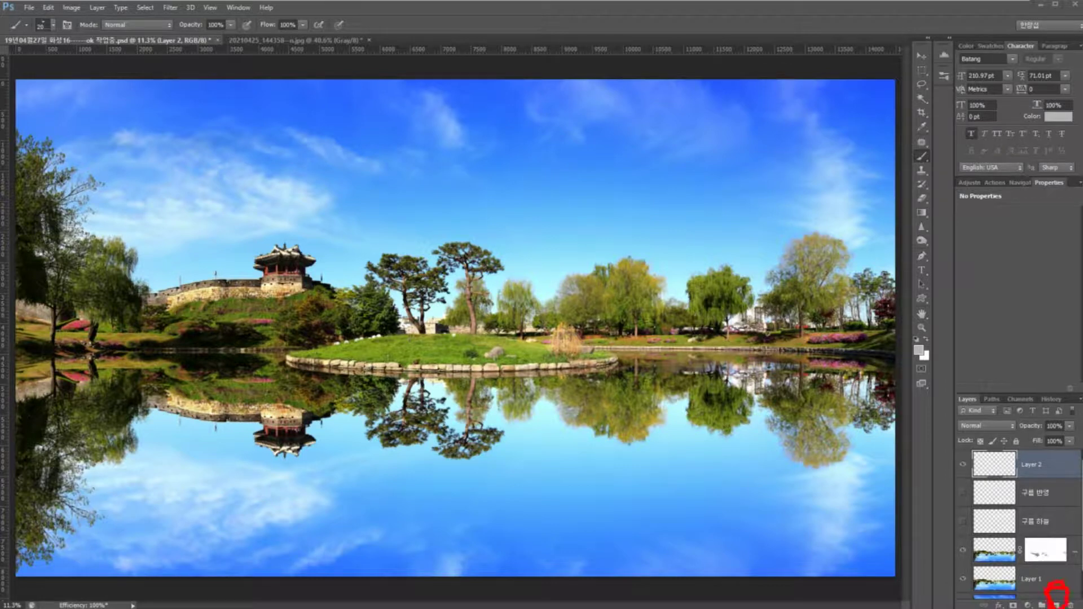
mouse_move(1037, 477)
left_mouse_down()
mouse_move(957, 474)
mouse_move(1016, 438)
mouse_move(1027, 472)
mouse_move(976, 467)
mouse_move(968, 441)
mouse_move(1000, 484)
left_mouse_up()
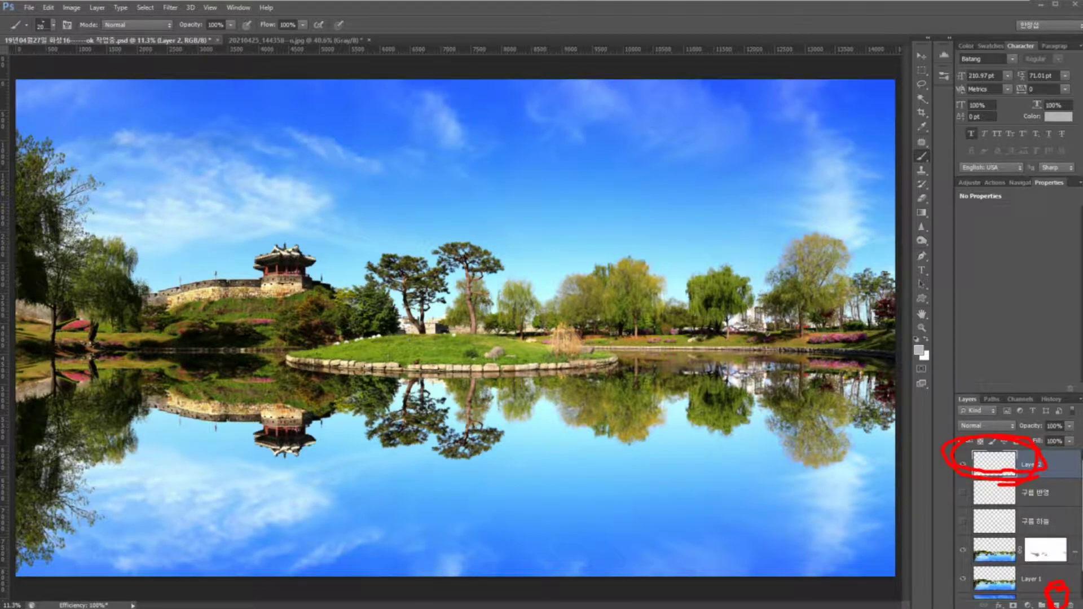
mouse_move(191, 31)
left_mouse_down()
mouse_move(196, 10)
mouse_move(200, 38)
mouse_move(218, 40)
left_mouse_up()
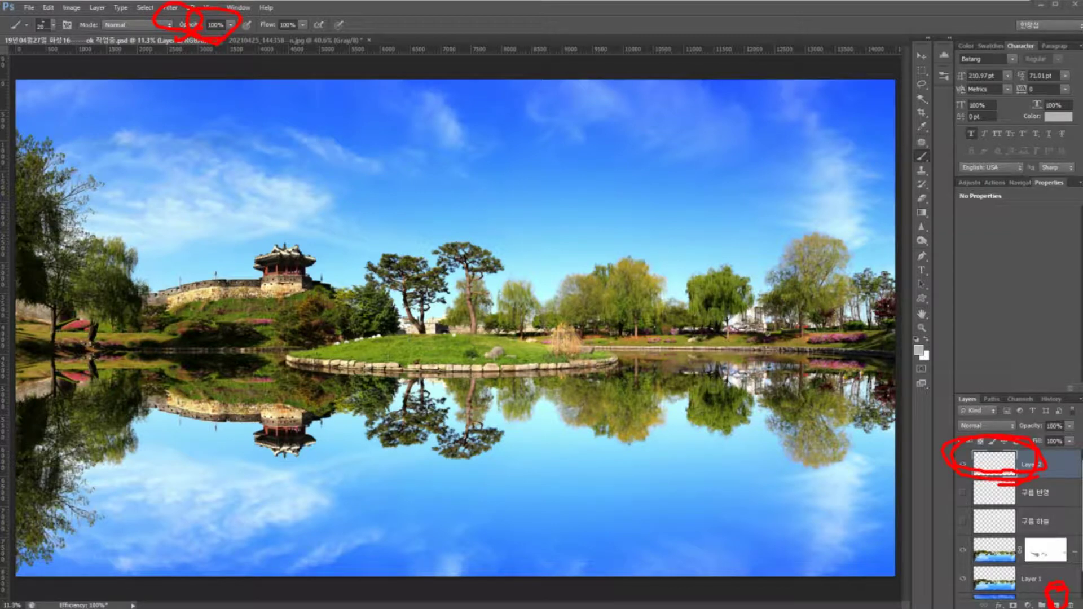
key("Escape")
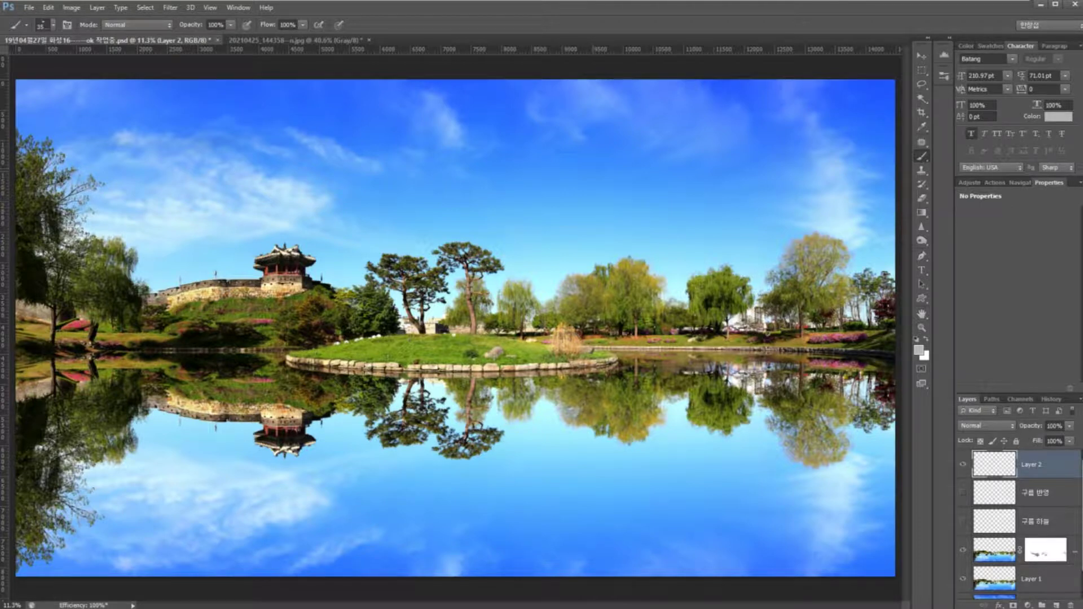
Try a larger gray cloud stamp in the sky above the island, and undo it
left_click(599, 161)
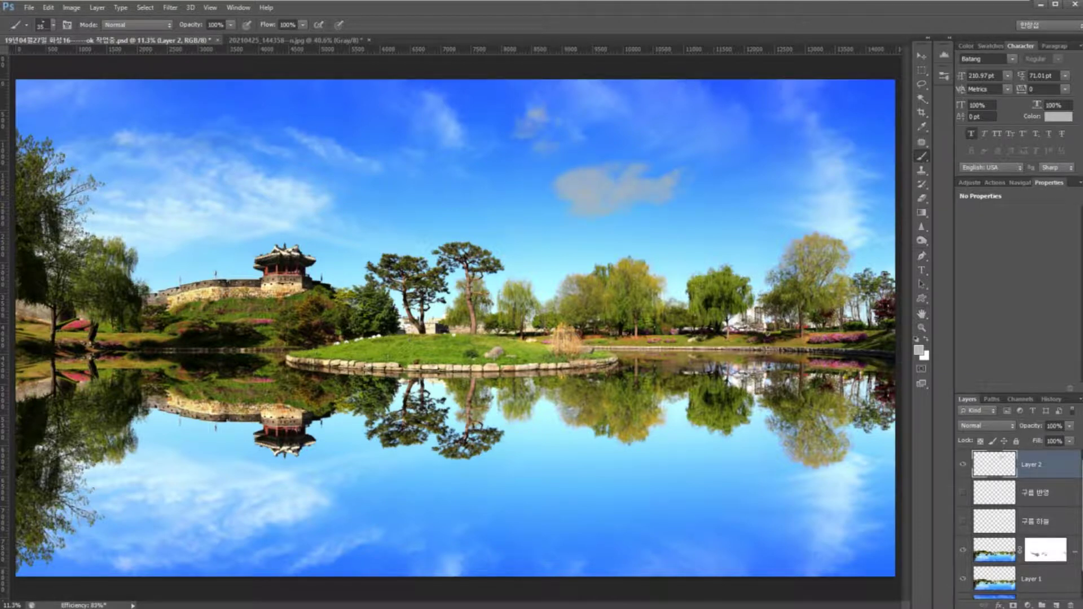
key("ctrl+alt+z")
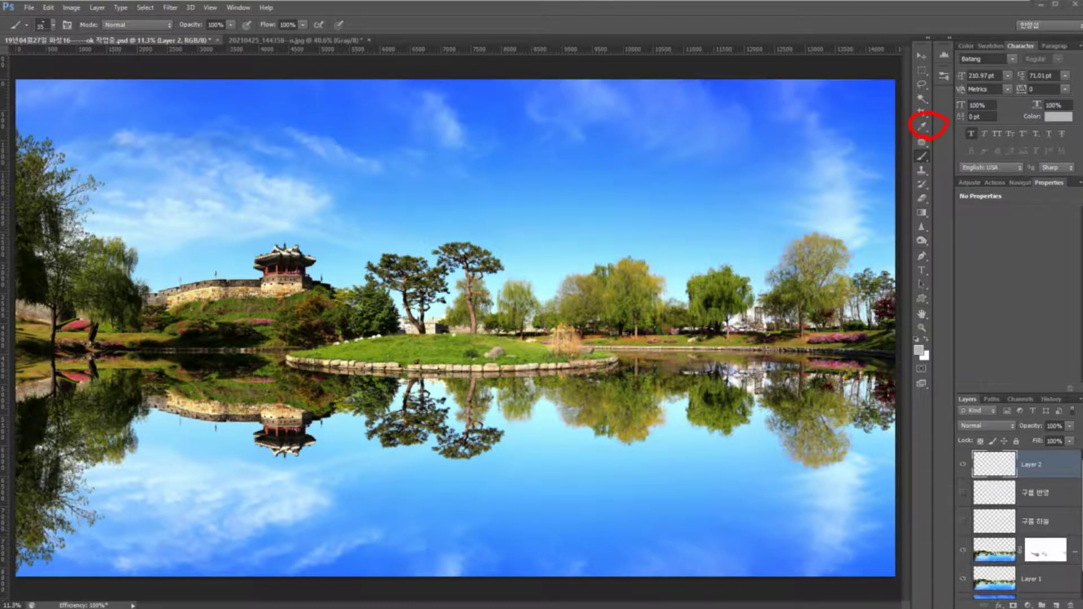
mouse_move(179, 233)
left_mouse_down()
mouse_move(160, 201)
mouse_move(168, 231)
left_mouse_up()
left_click_drag(232, 215, 266, 197)
left_click_drag(307, 202, 317, 186)
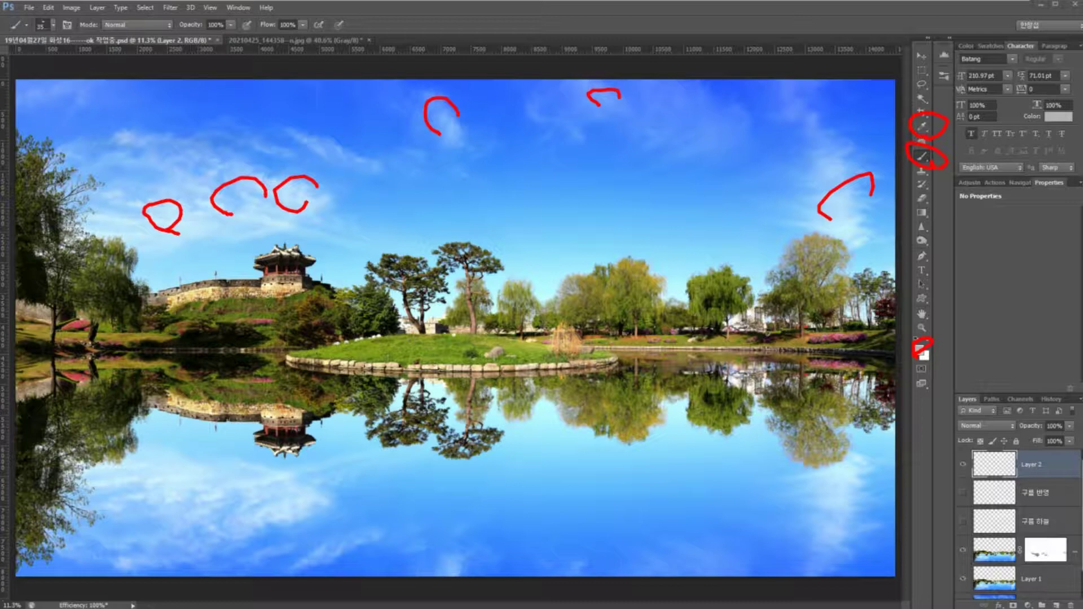
left_click_drag(903, 352, 931, 352)
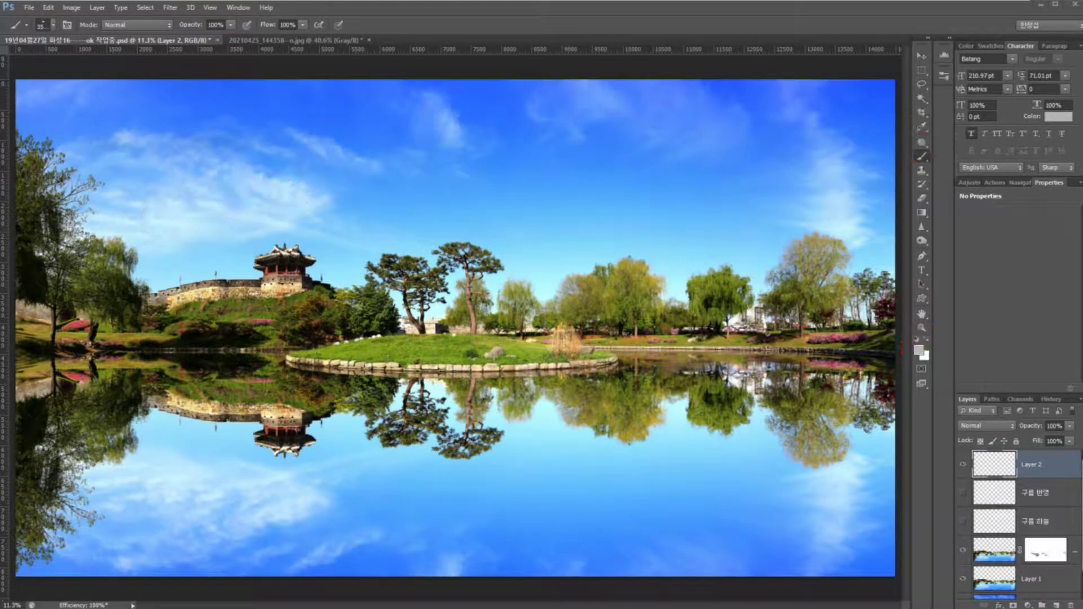
Sample pale blue #c6ebfd from the clouds above the fortress wall as the foreground color and check it in the Color Picker
key("i")
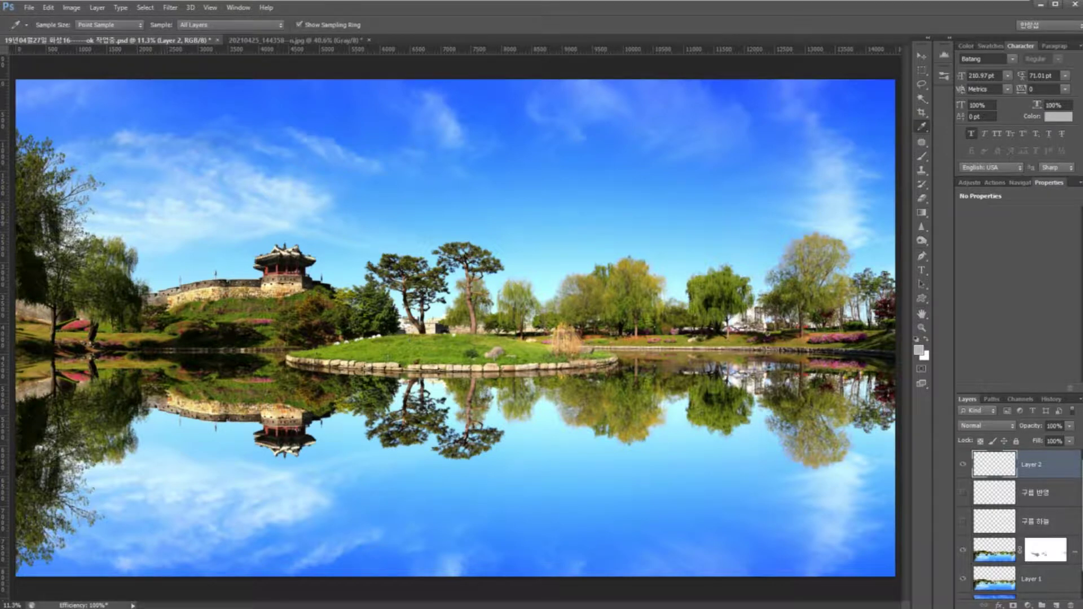
left_click(164, 222)
left_click(919, 351)
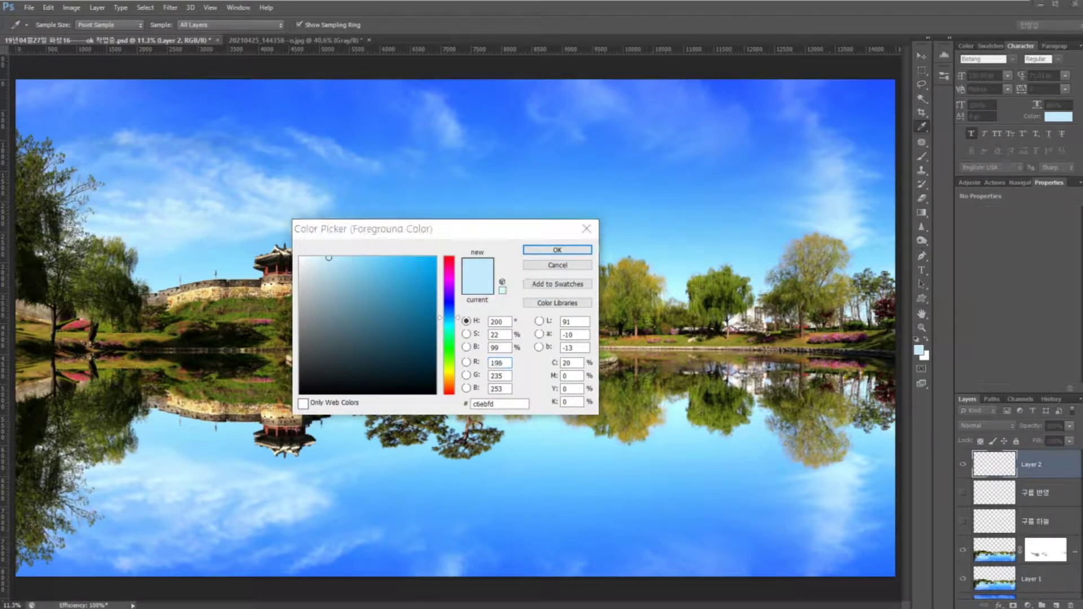
mouse_move(335, 273)
left_mouse_down()
mouse_move(334, 241)
mouse_move(327, 282)
left_mouse_up()
key("Escape")
left_click(587, 228)
key("Return")
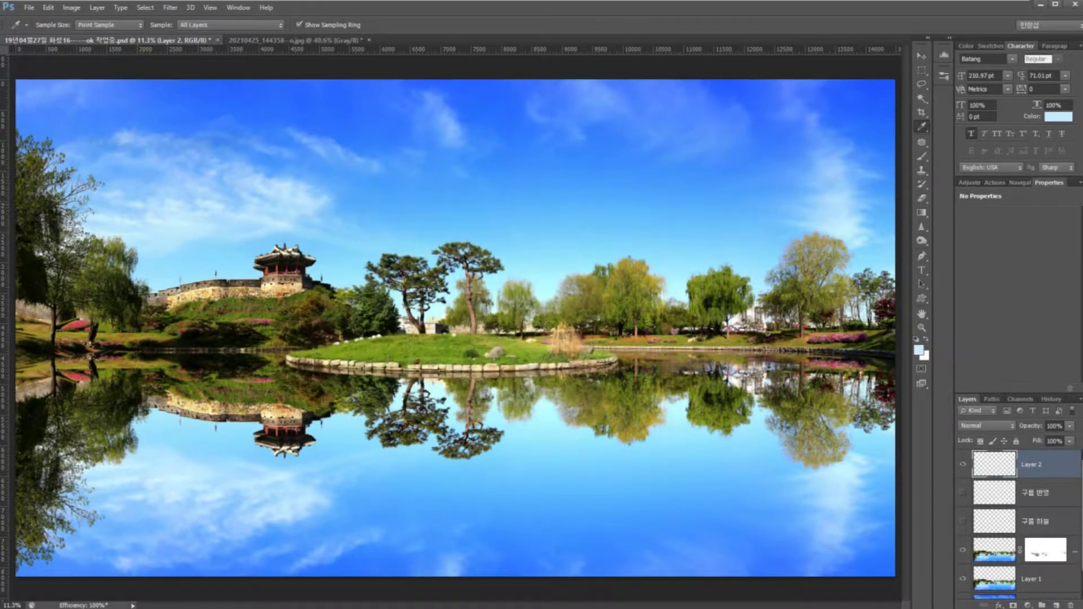
Stamp one pale blue cloud with the Brush tool on Layer 2, in the sky above the island
key("b")
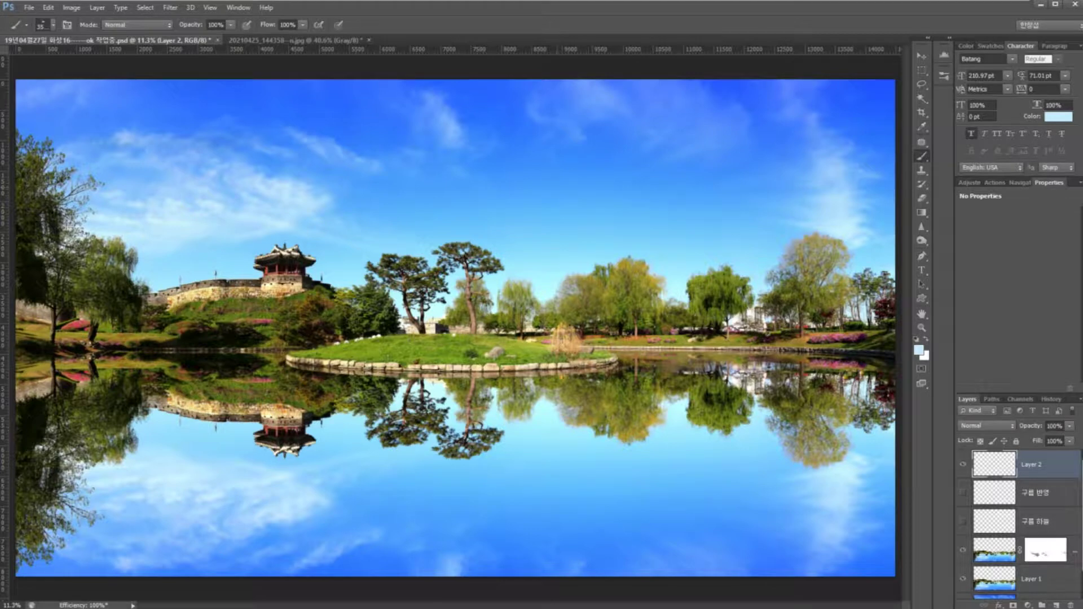
left_click(564, 154)
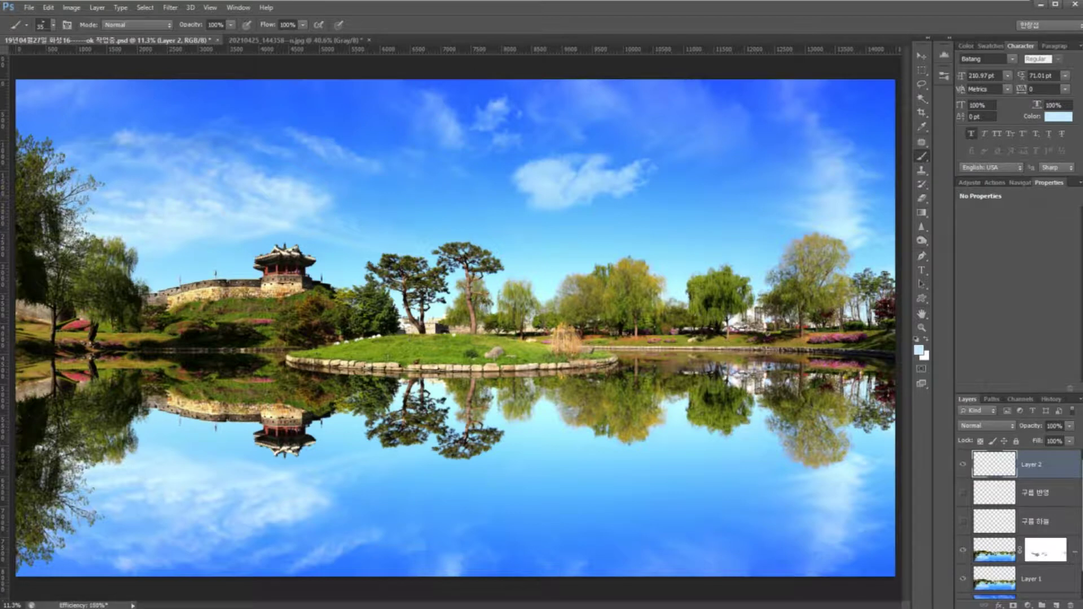
Start a free transform of the stamped cloud, scaling it to about 139% and stretching its width to about 197%
key("ctrl")
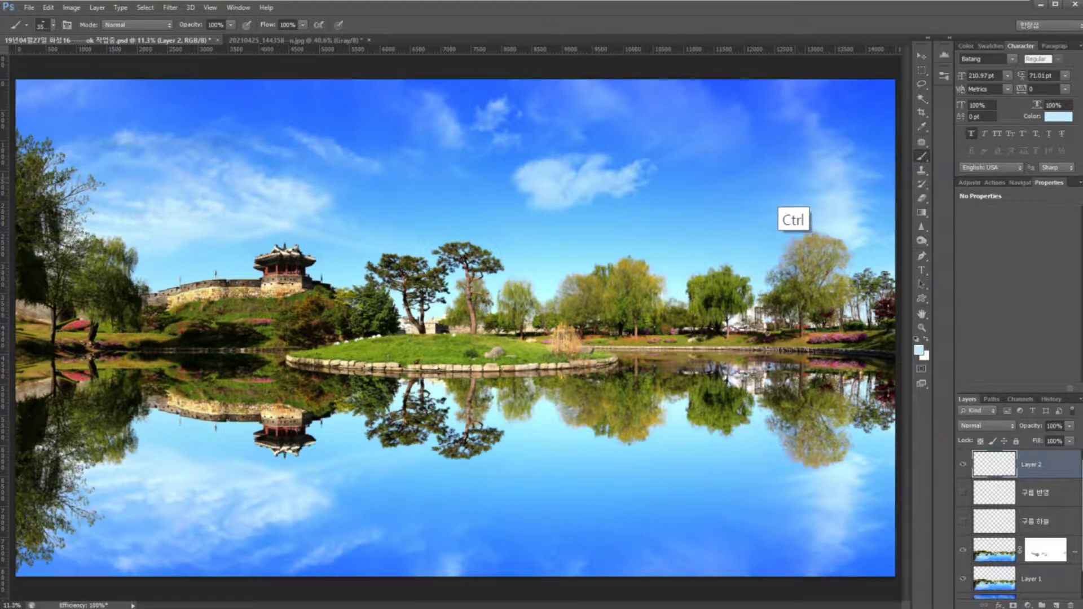
key("ctrl+t")
key("shift")
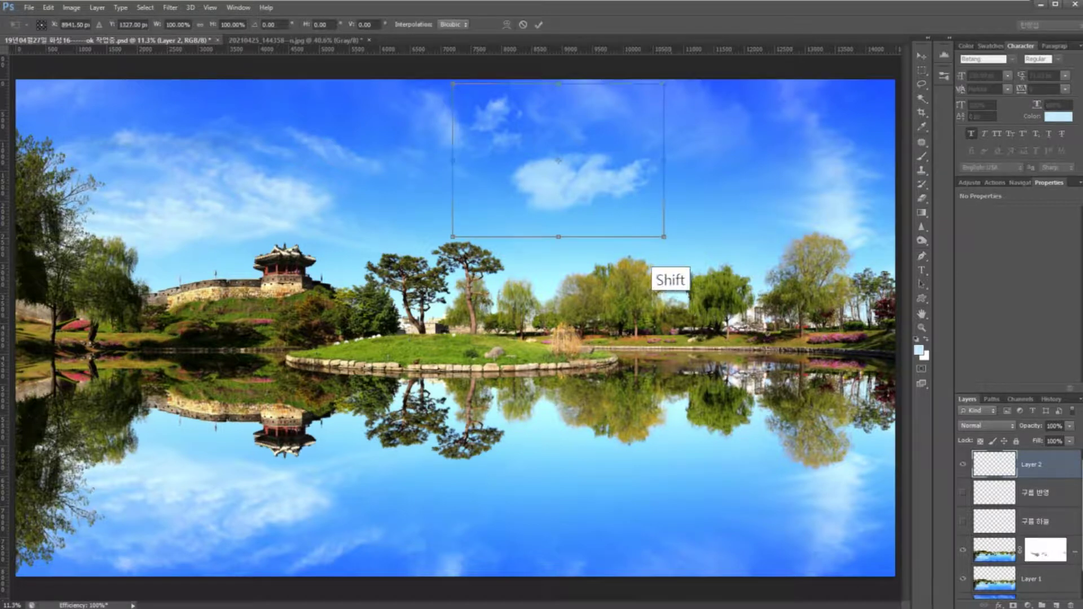
mouse_move(664, 236)
left_mouse_down()
mouse_move(747, 297)
mouse_move(636, 214)
mouse_move(634, 226)
mouse_move(649, 221)
left_mouse_up()
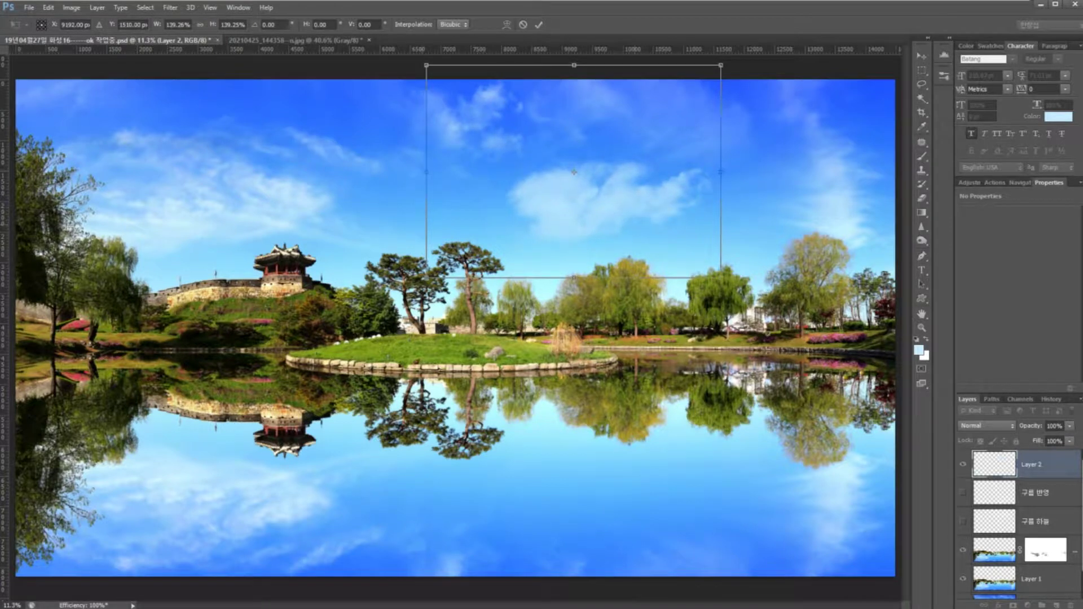
left_click(427, 171)
right_click(427, 169)
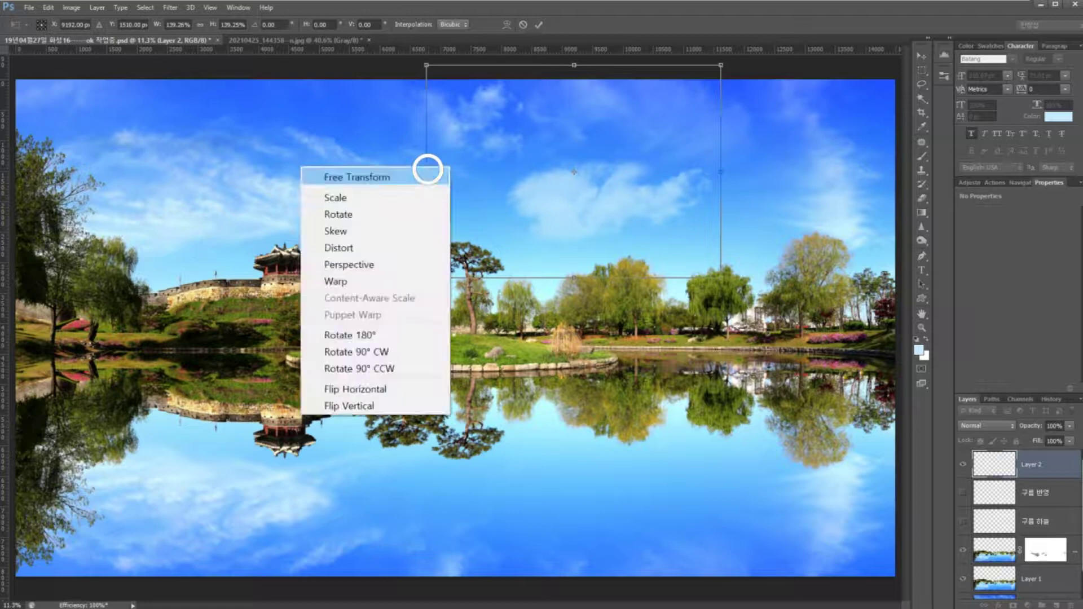
key("Escape")
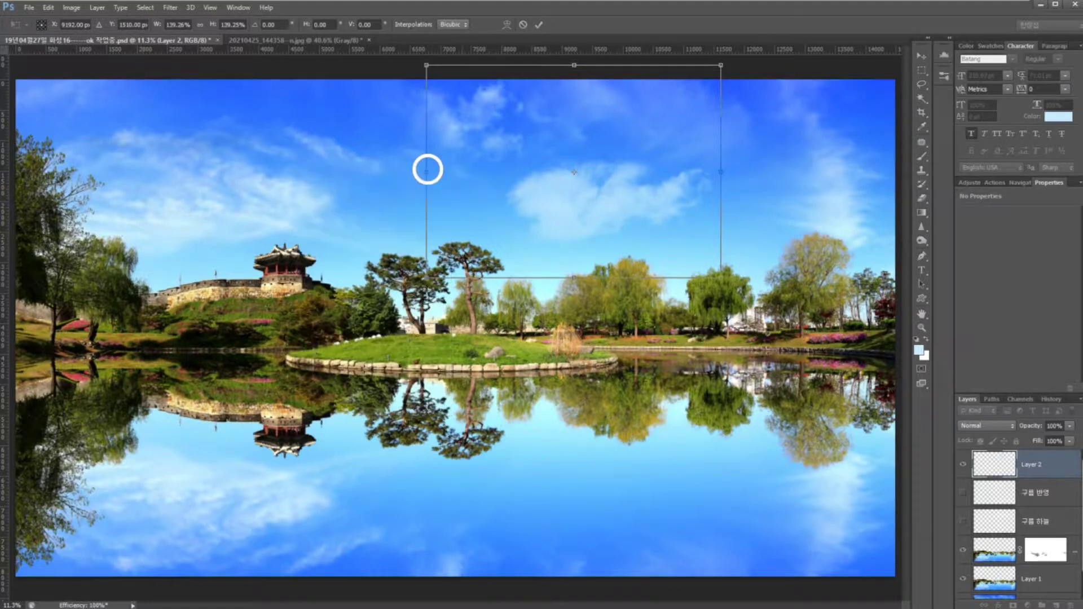
left_click_drag(427, 170, 305, 171)
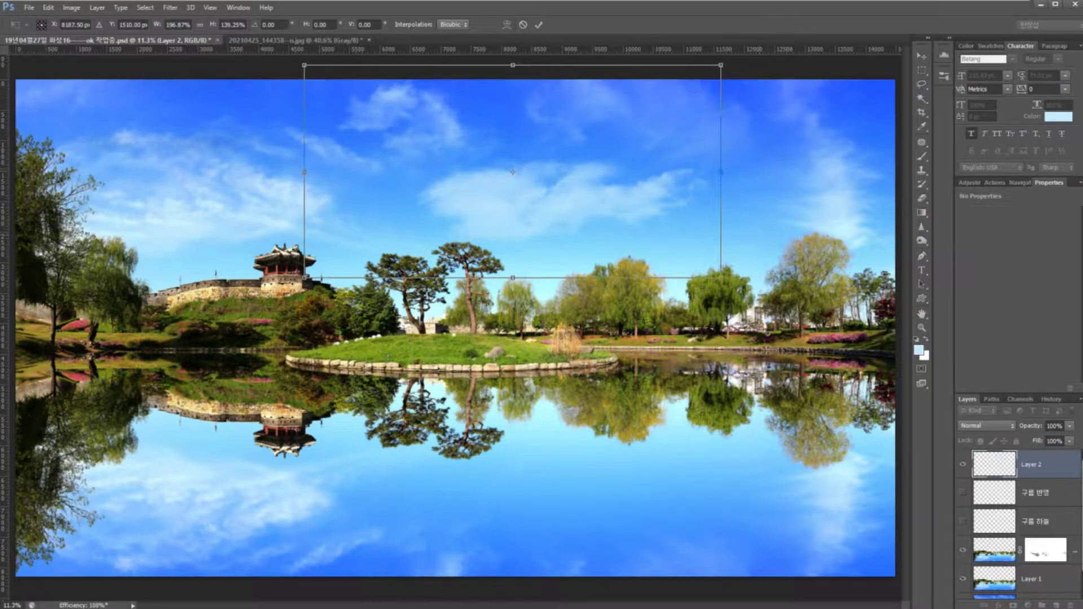
Rotate the cloud about 6.8° clockwise, widen it to about 220%, and apply the transform
left_click_drag(774, 169, 772, 203)
left_click_drag(594, 214, 649, 206)
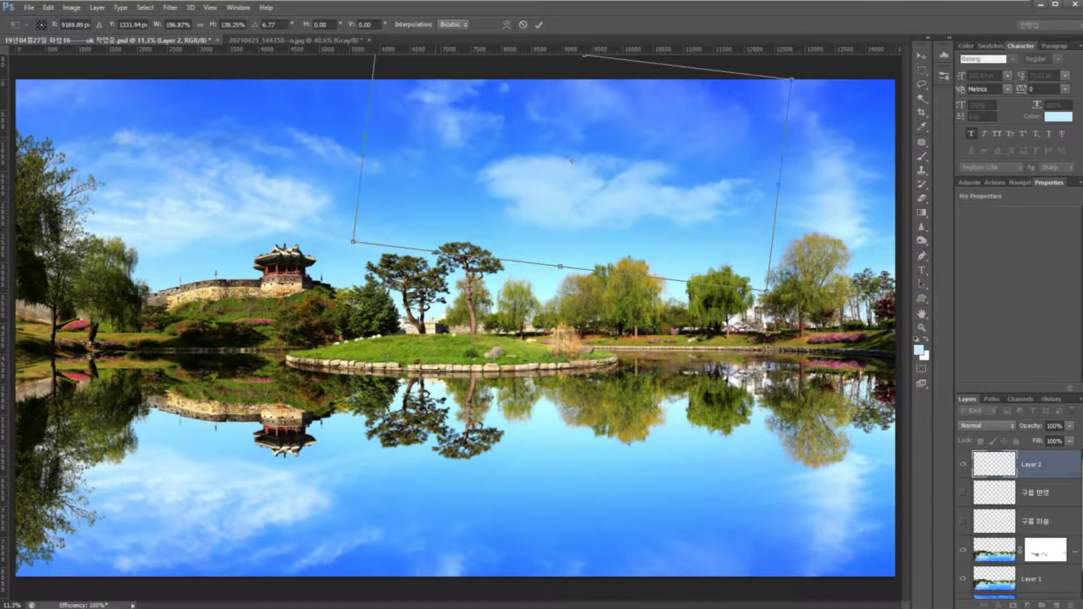
left_click_drag(364, 138, 316, 131)
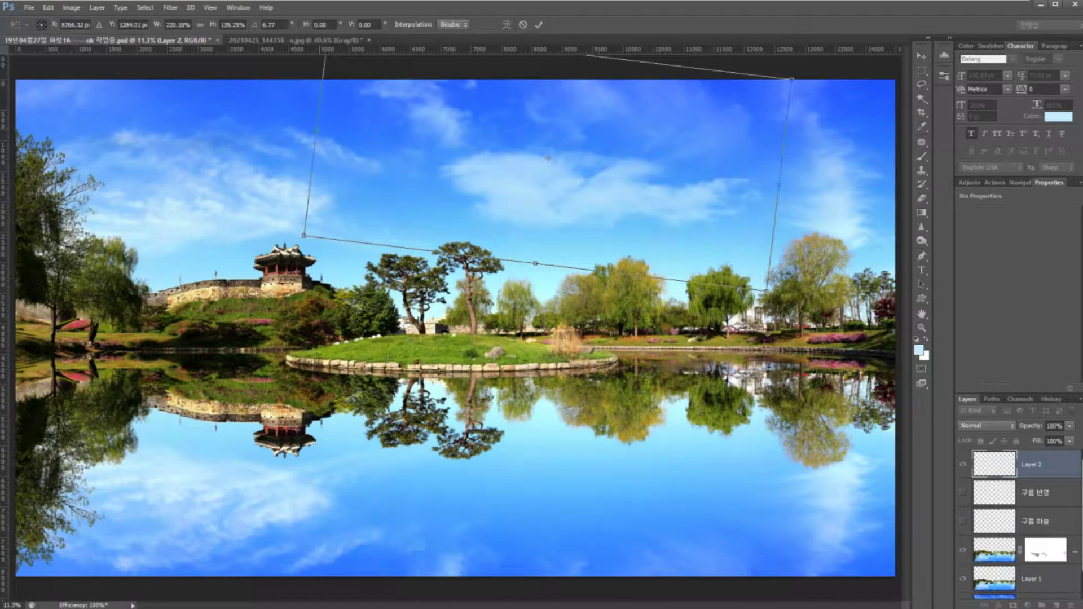
left_click(539, 25)
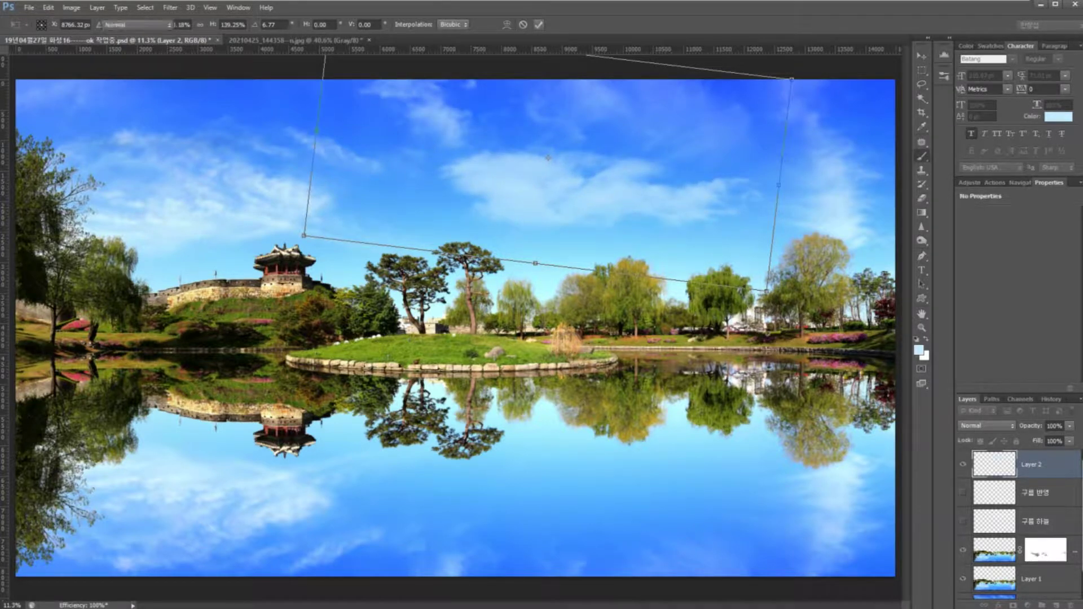
key("Return")
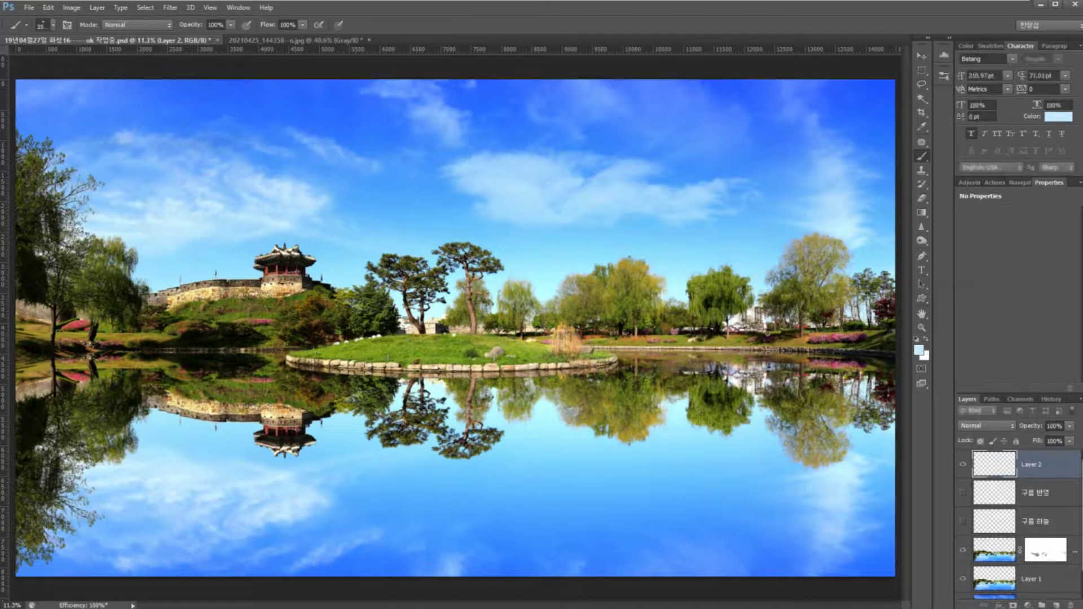
Erase the small separate cloud fragment above the main stamped cloud on Layer 2, using a smaller Eraser
mouse_move(429, 147)
left_mouse_down()
mouse_move(374, 121)
mouse_move(479, 56)
mouse_move(415, 160)
mouse_move(390, 53)
mouse_move(469, 135)
mouse_move(389, 65)
mouse_move(469, 124)
left_mouse_up()
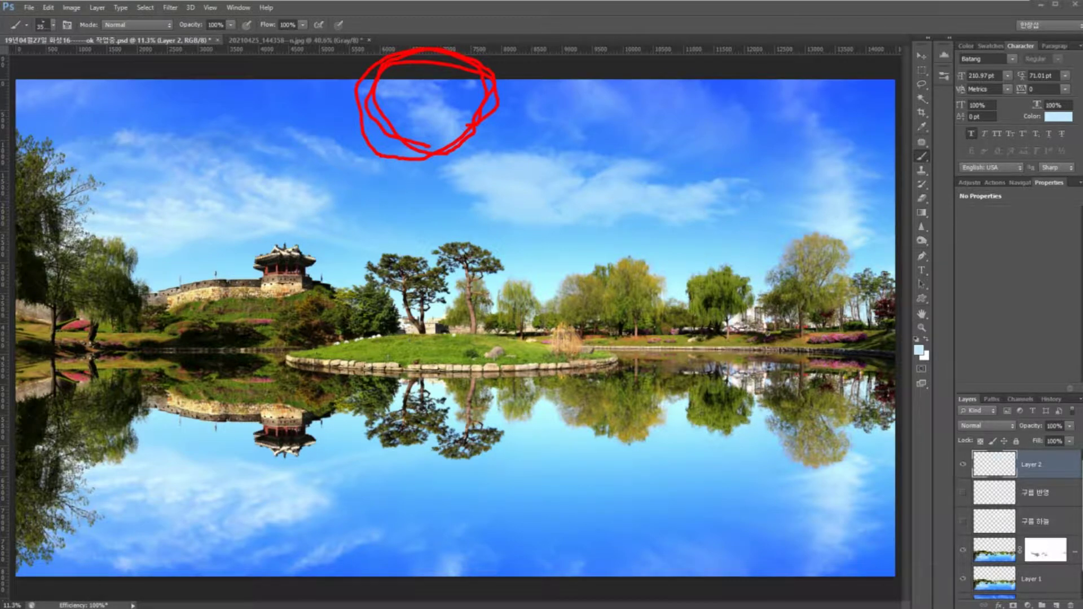
key("Escape")
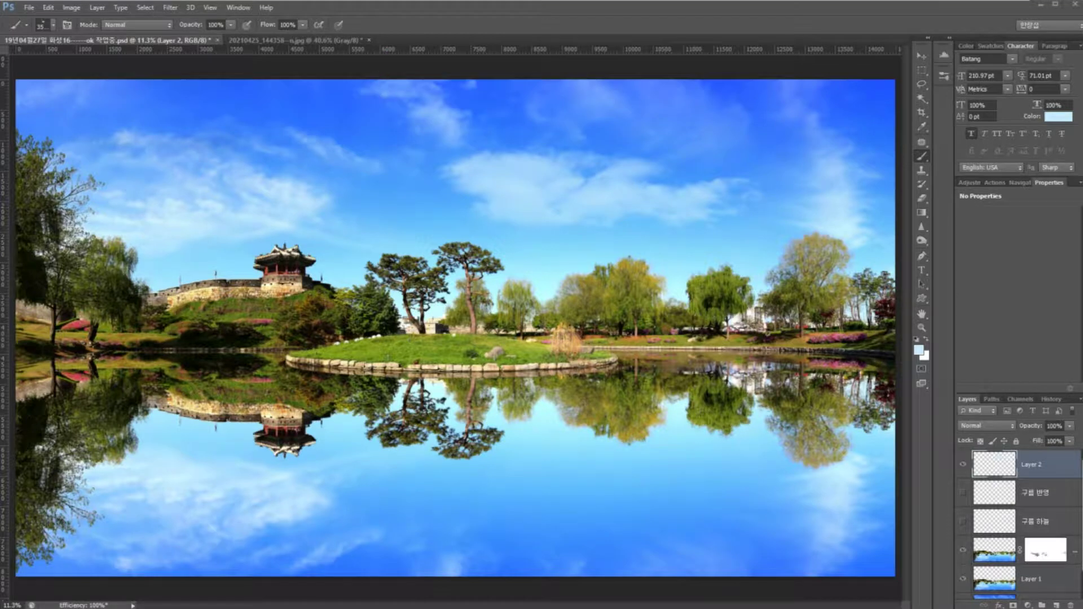
key("e")
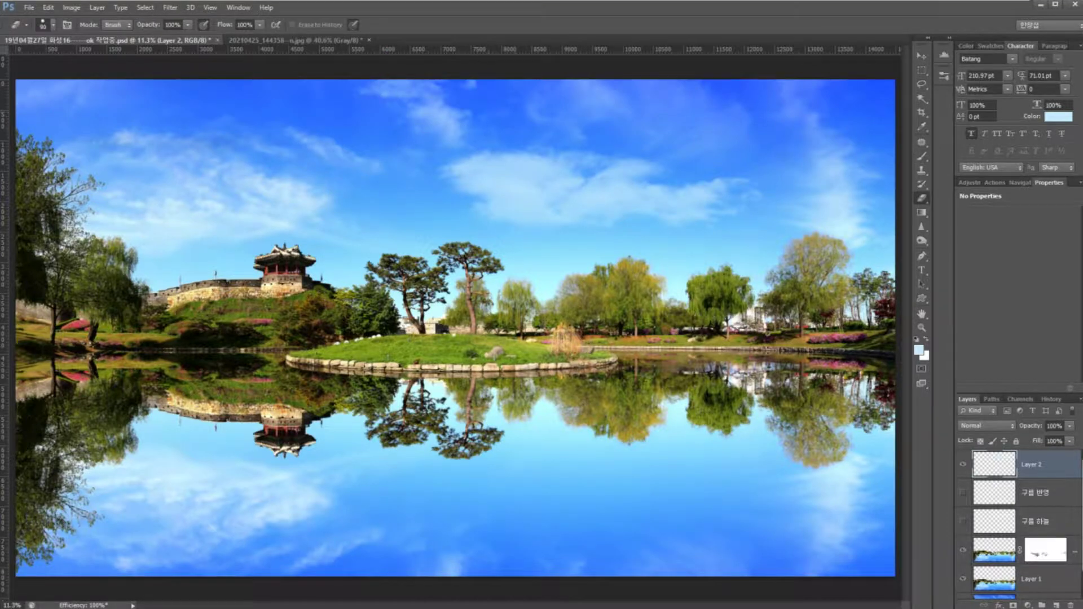
key("bracketright")
key("bracketleft")
key("bracketleft")
key("bracketleft")
key("bracketleft")
key("bracketleft")
key("bracketleft")
key("bracketleft")
key("bracketleft")
key("bracketleft")
key("bracketleft")
mouse_move(470, 91)
left_mouse_down()
mouse_move(403, 95)
mouse_move(377, 82)
left_mouse_up()
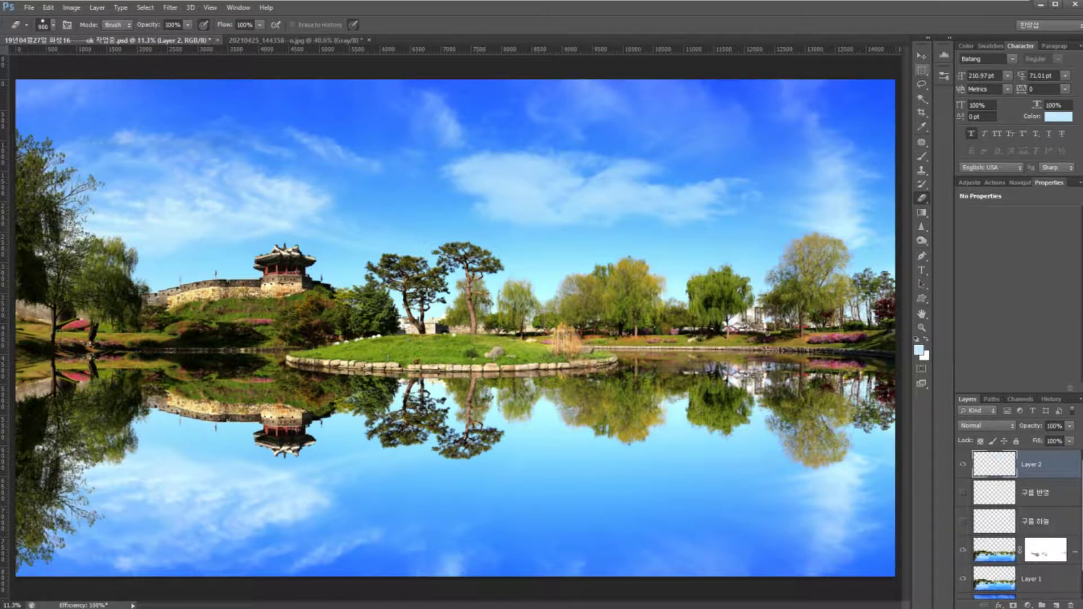
Nudge the stamped cloud on Layer 2 down by about 120 px with the Move tool
left_click(922, 56)
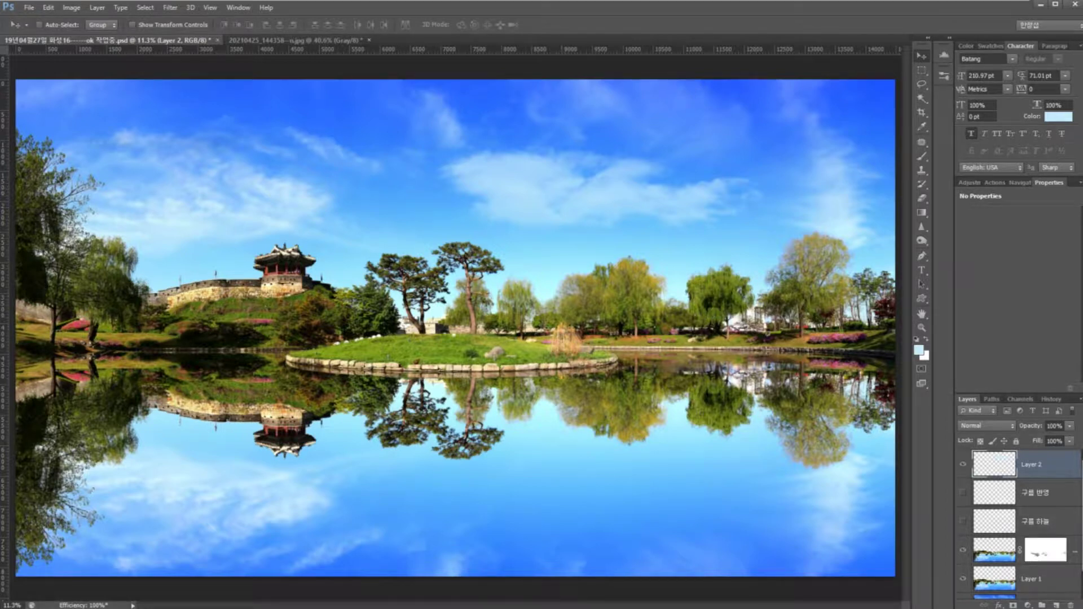
key("shift+Down")
key("shift+Down")
key("shift+Down")
key("shift+Down")
key("shift+Down")
key("shift+Down")
key("shift+Down")
key("shift+Down")
key("shift+Down")
key("shift+Down")
key("shift+Down")
key("shift+Down")
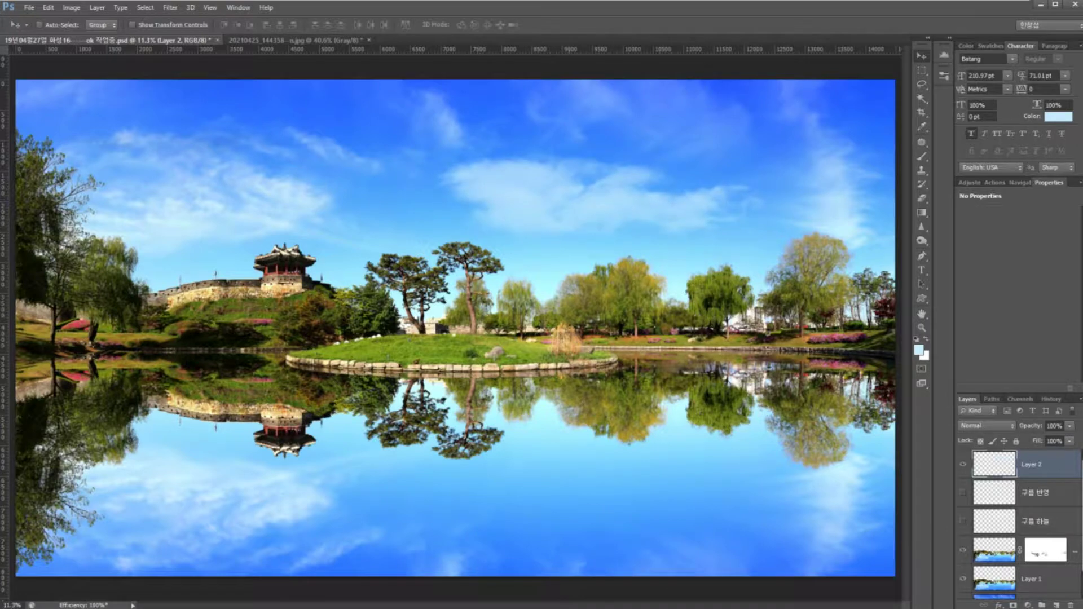
Compare the edge of the photo's original cloud near the pavilion with the edge of the stamped cloud up close
scroll(544, 220, "up", 3)
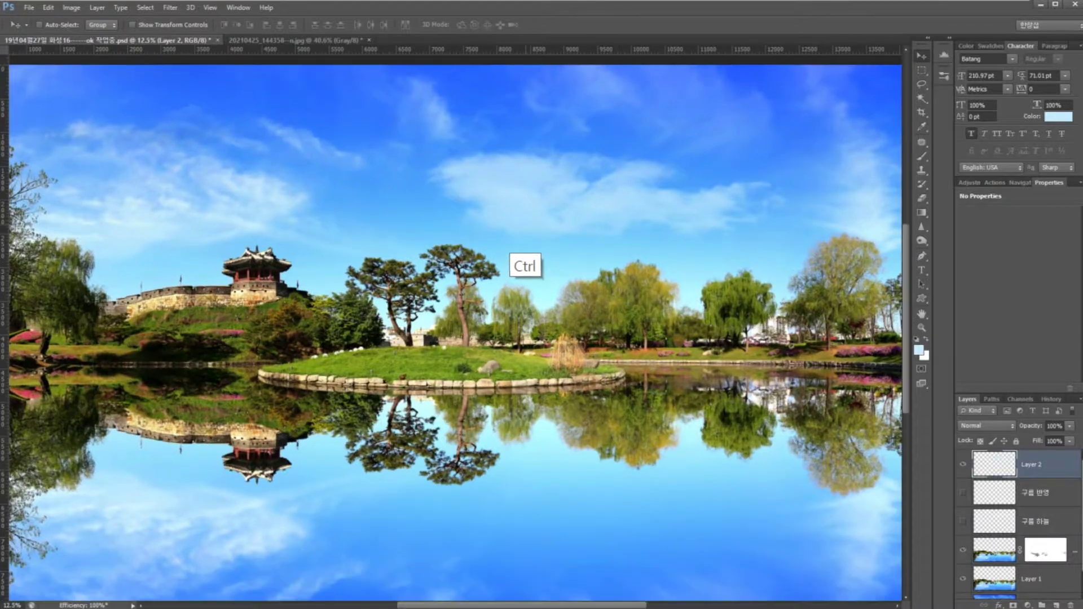
scroll(456, 325, "up", 3)
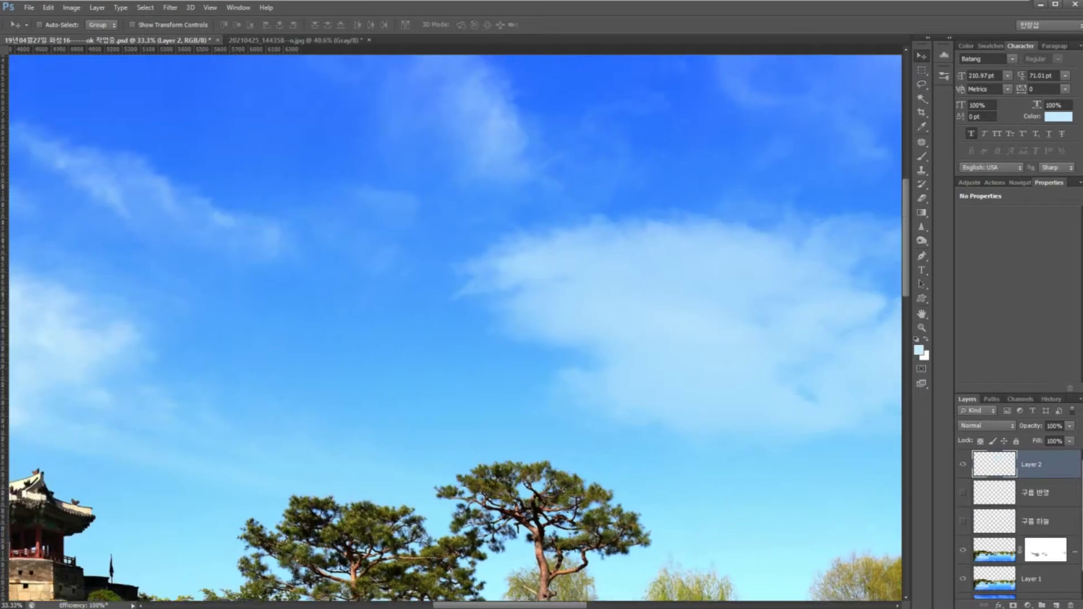
left_click_drag(456, 325, 490, 319)
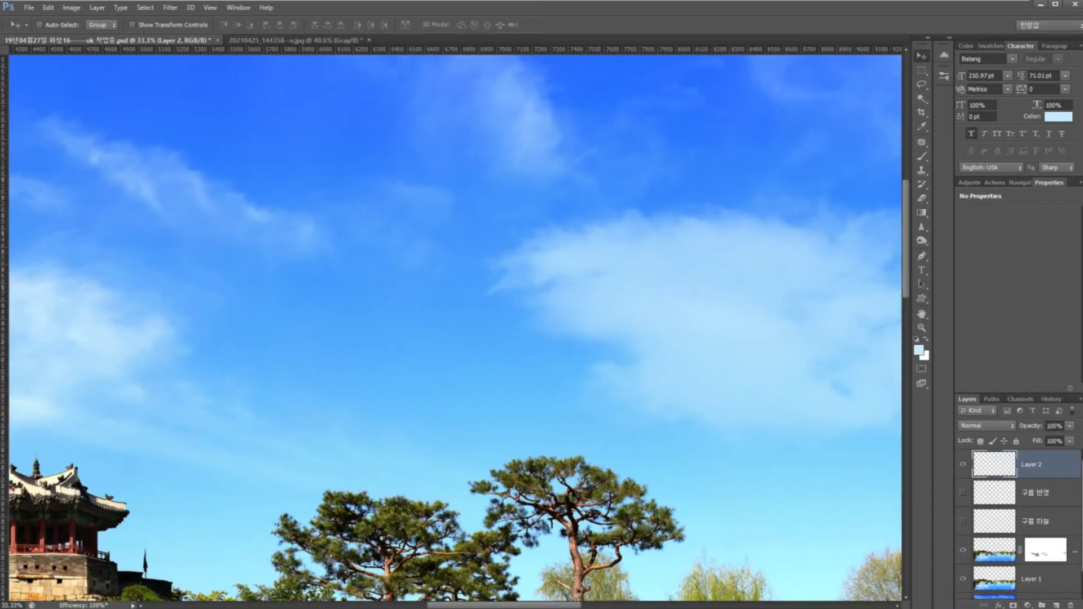
left_click_drag(121, 399, 188, 340)
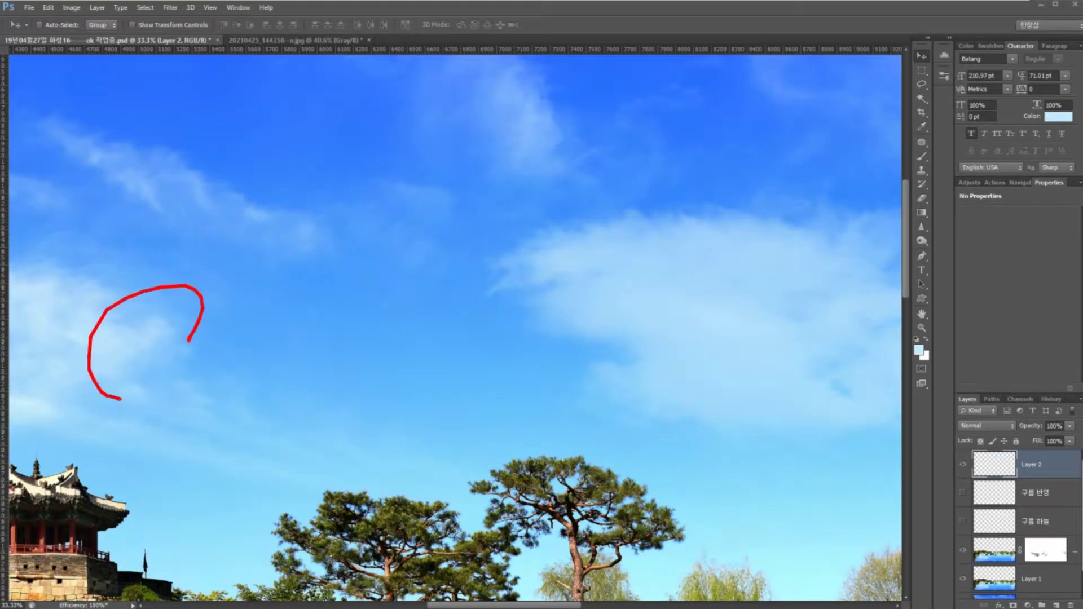
mouse_move(620, 350)
left_mouse_down()
mouse_move(664, 237)
mouse_move(633, 350)
left_mouse_up()
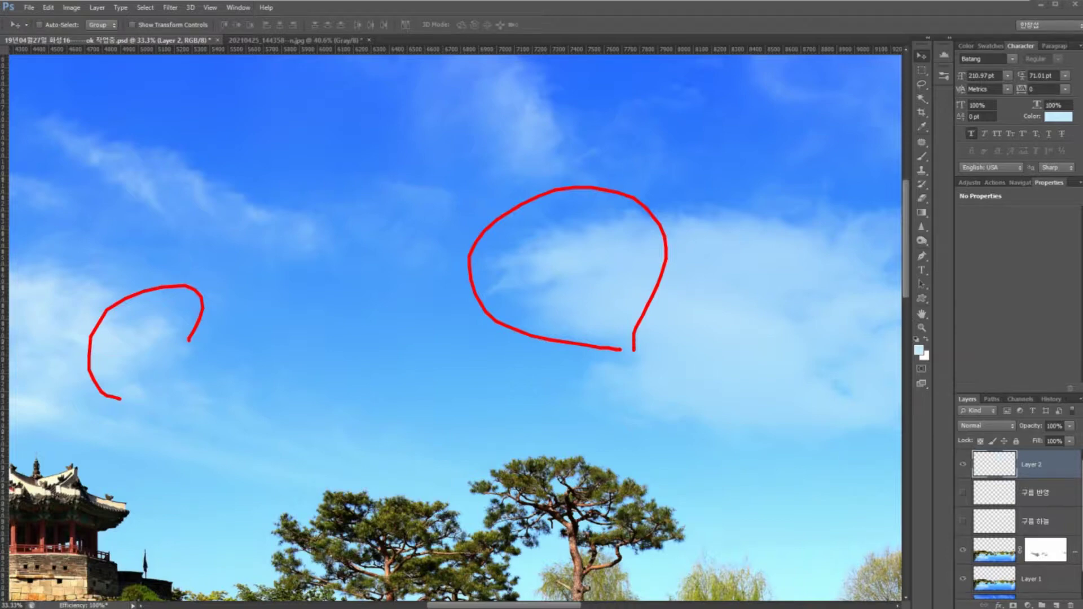
key("Escape")
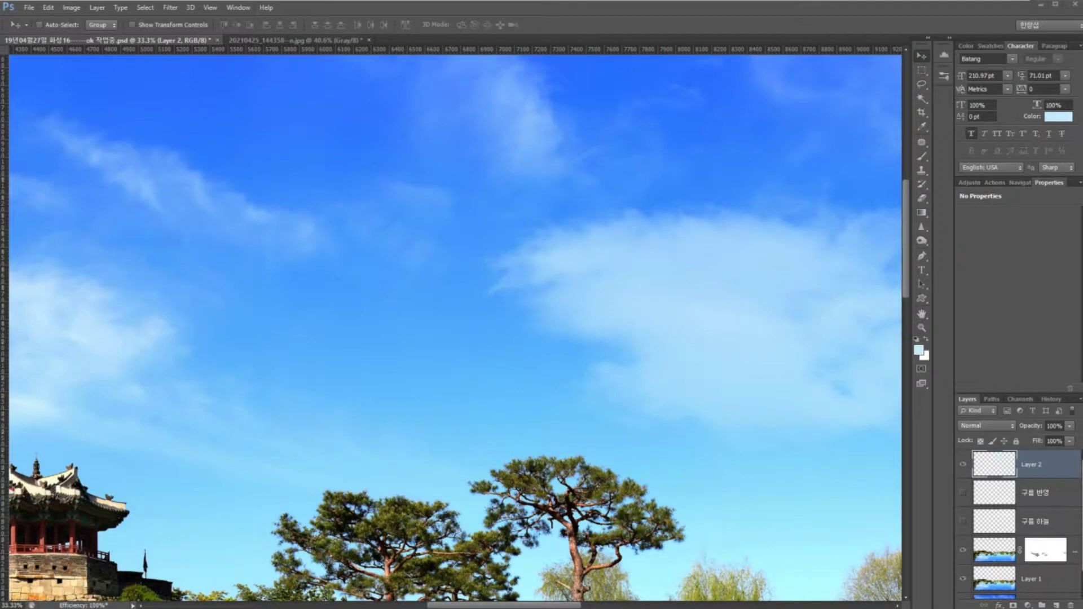
Choose the 2021 px cloud brush and stamp a second pale blue cloud between the pavilion cloud and the first stamped cloud
key("b")
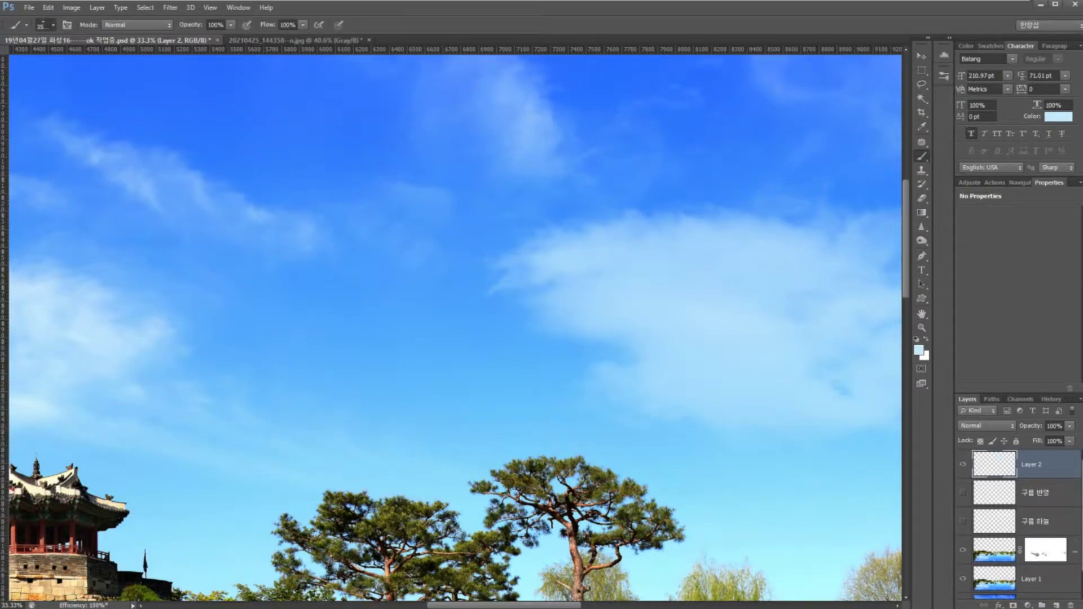
left_click(53, 24)
left_click(202, 240)
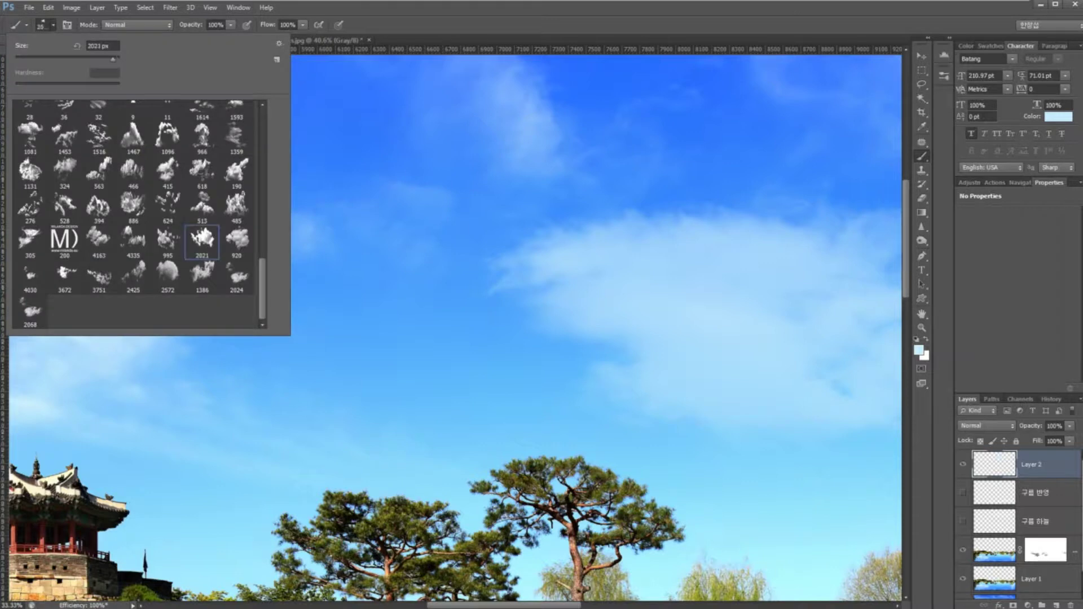
key("Return")
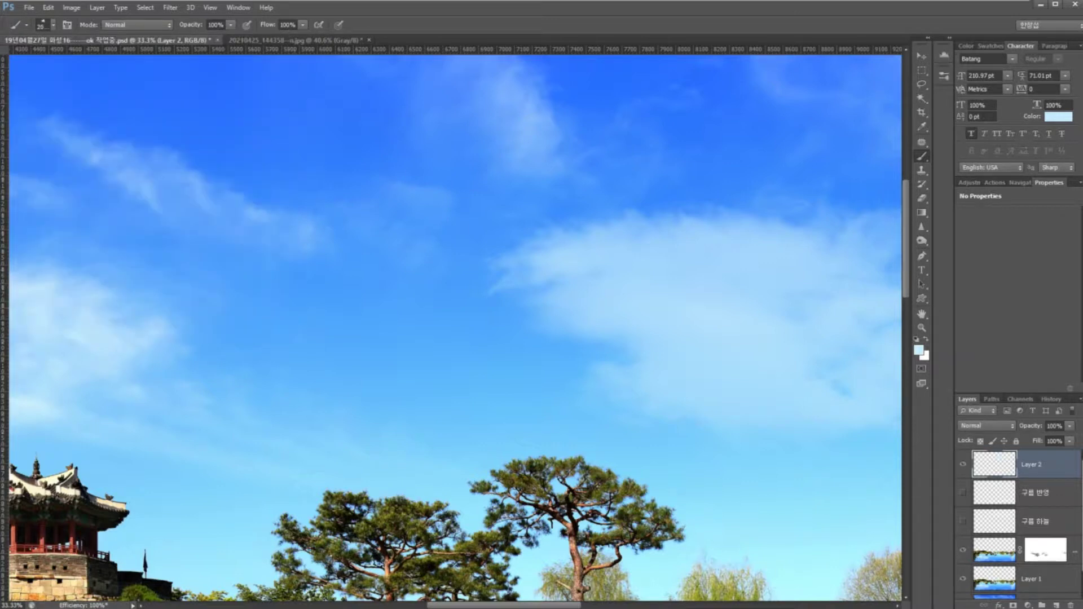
left_click(296, 300)
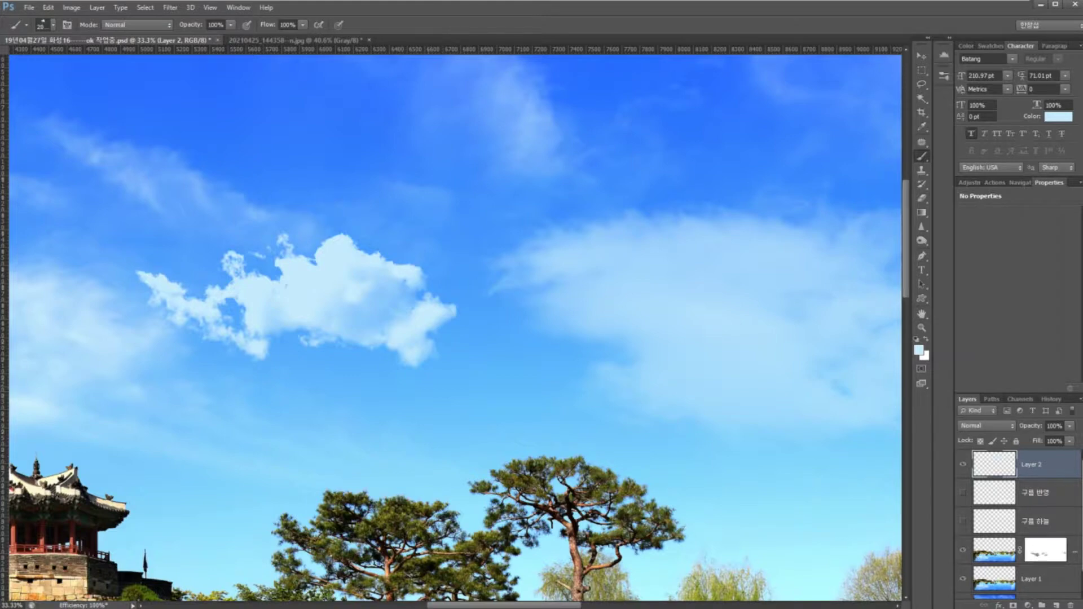
Switch the Brush tool to a hard round tip and reduce its size to about 200 px
left_click_drag(296, 300, 435, 240)
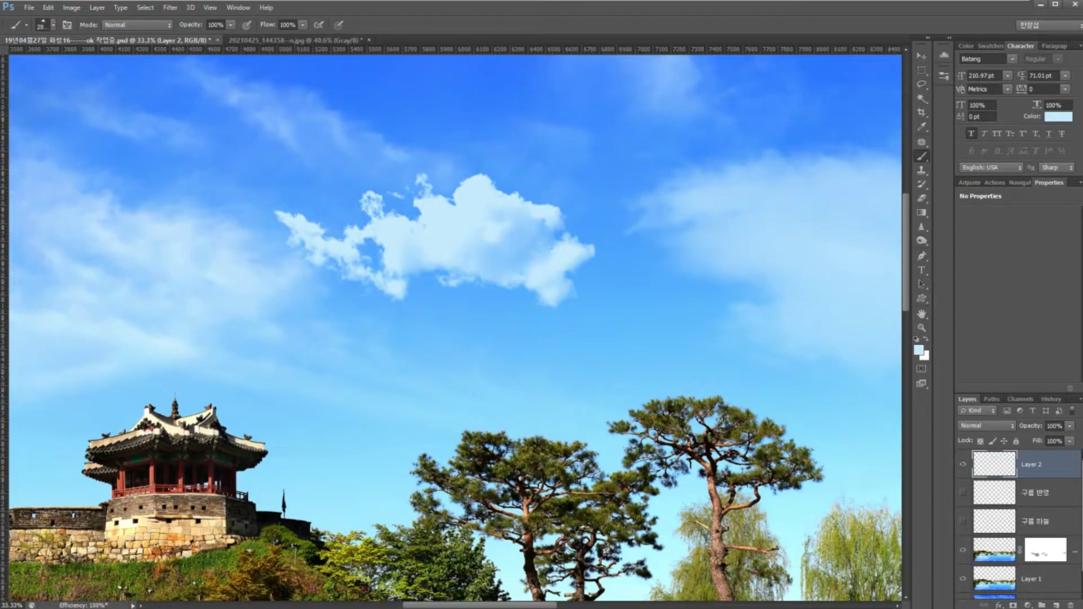
key("ctrl+plus")
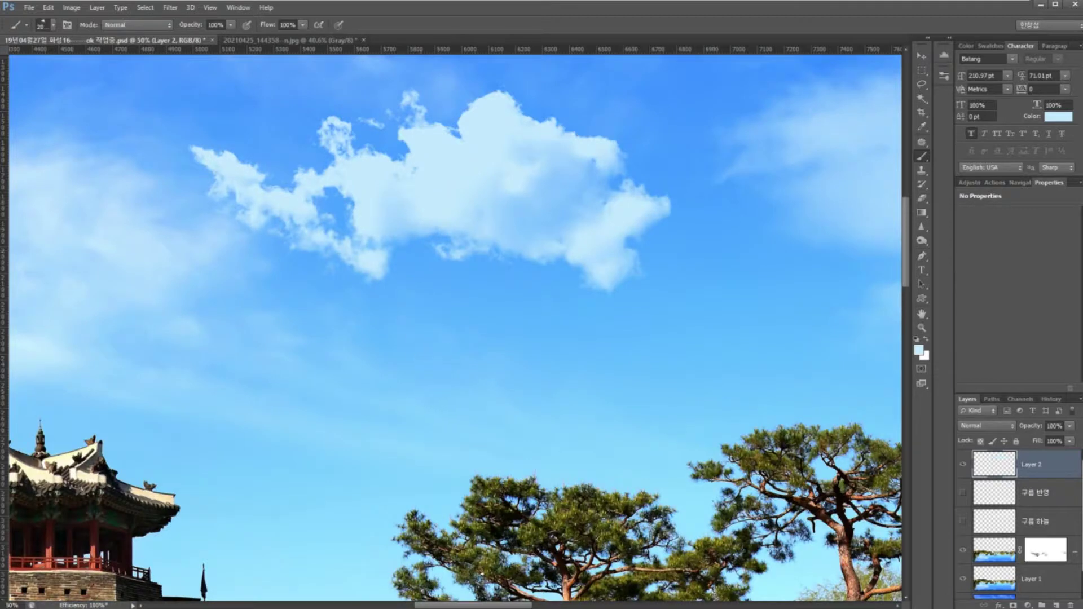
left_click_drag(432, 333, 476, 422)
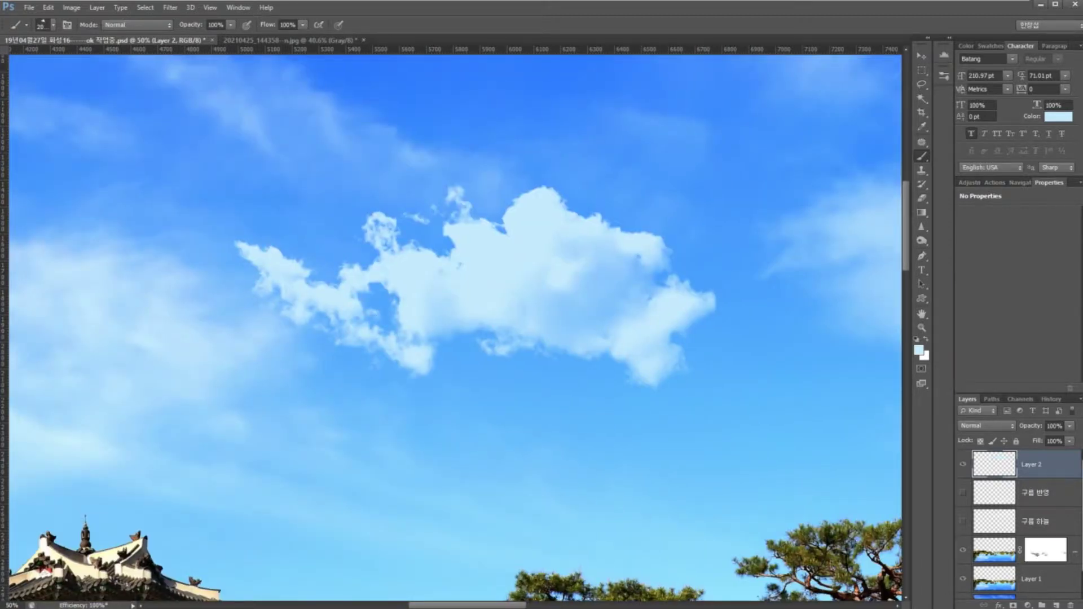
left_click(53, 25)
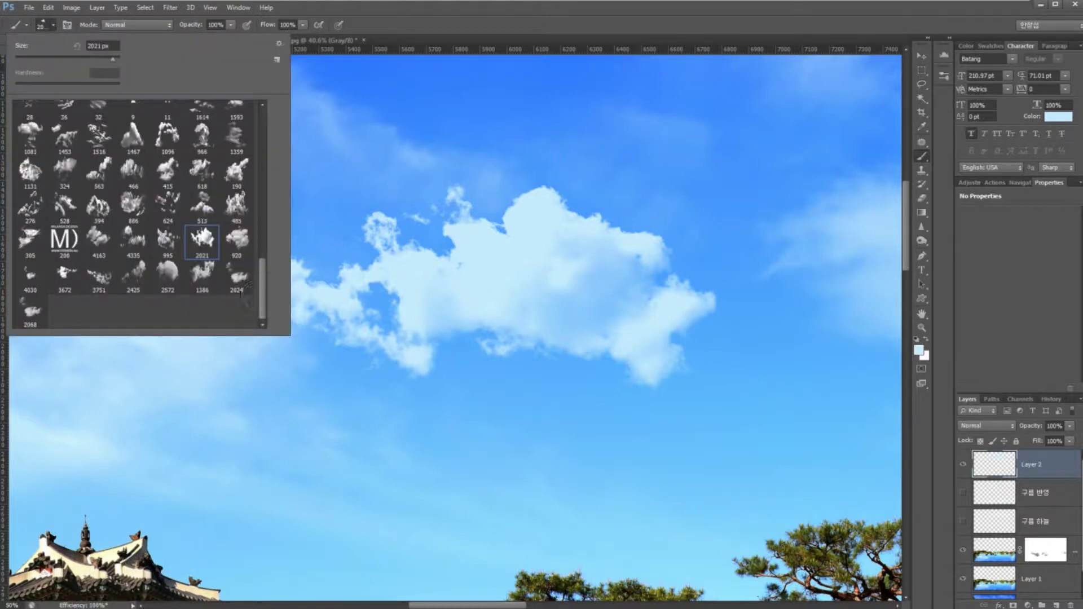
left_click_drag(262, 294, 262, 141)
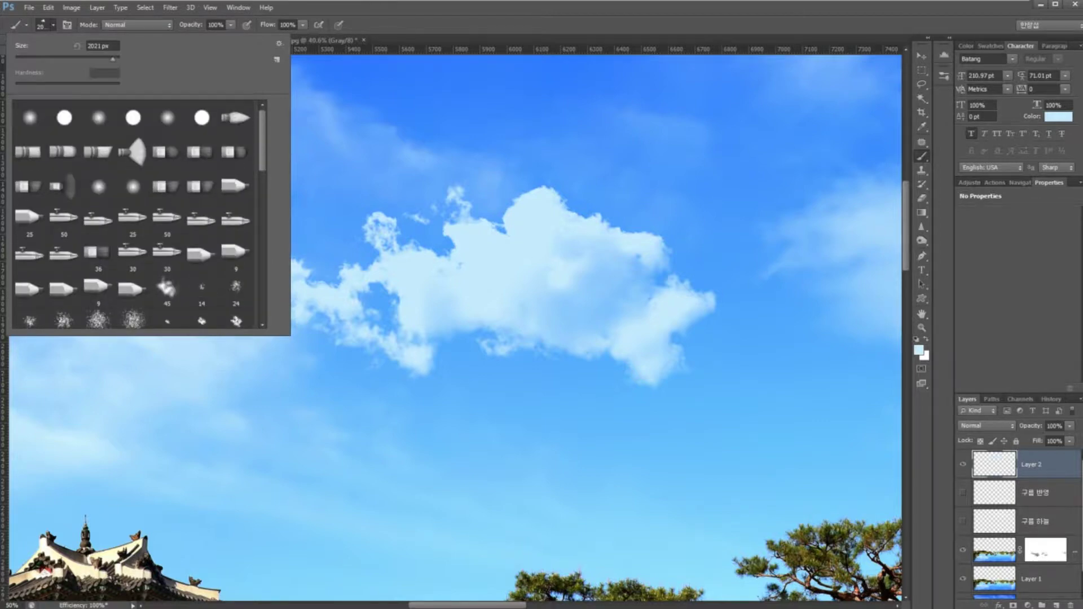
left_click(133, 117)
key("Return")
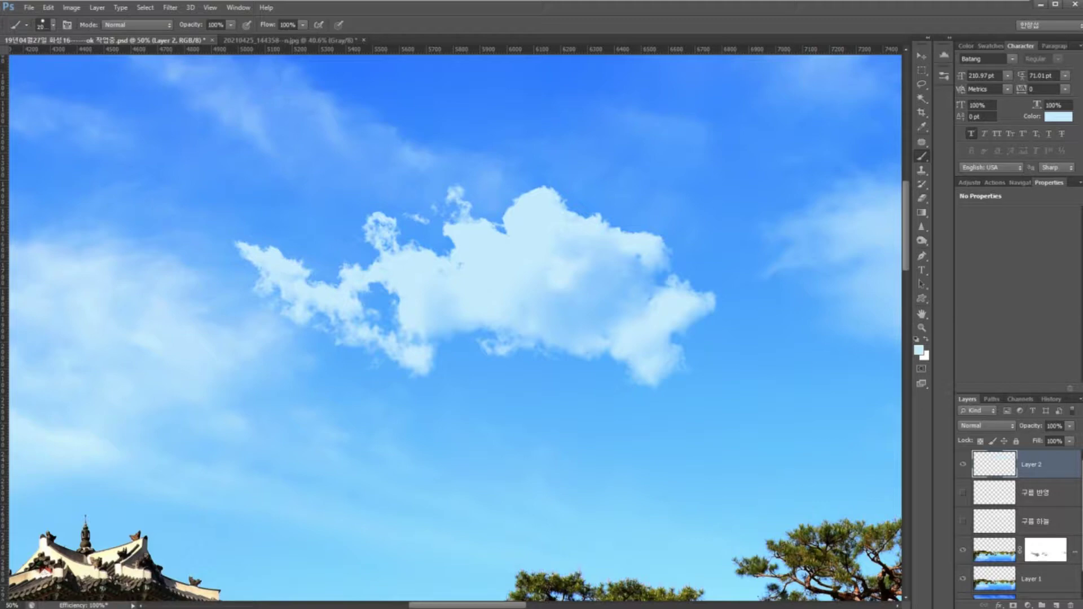
key("[")
key("[")
key("[")
key("[")
key("[")
key("[")
key("[")
key("[")
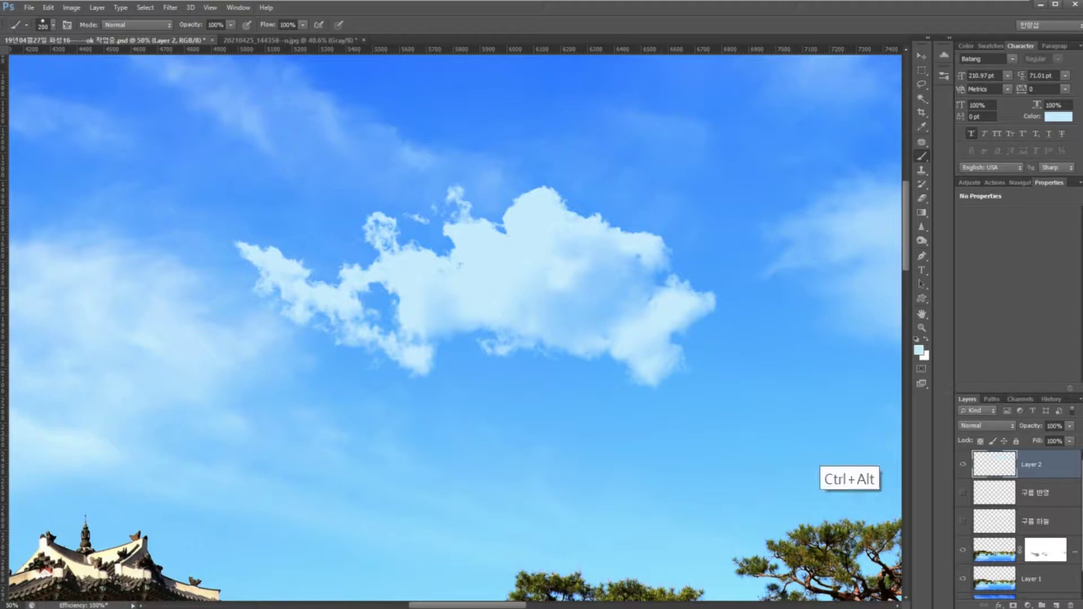
Undo the second cloud stamp and add a new empty layer above Layer 2
key("ctrl+alt+z")
left_click_drag(818, 282, 65, 312)
scroll(455, 327, "left", 5)
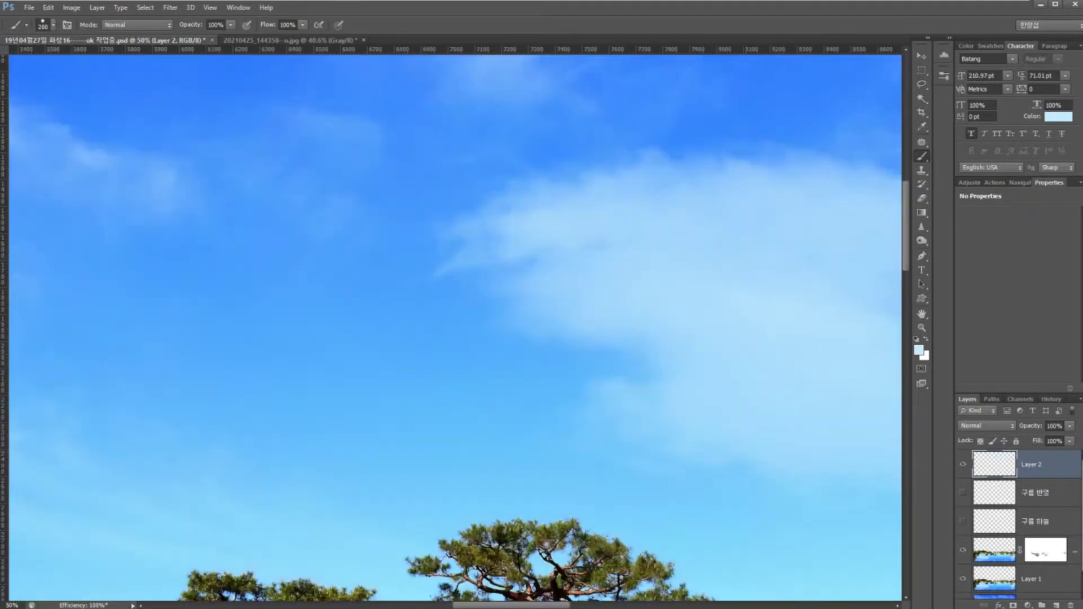
left_click(1056, 605)
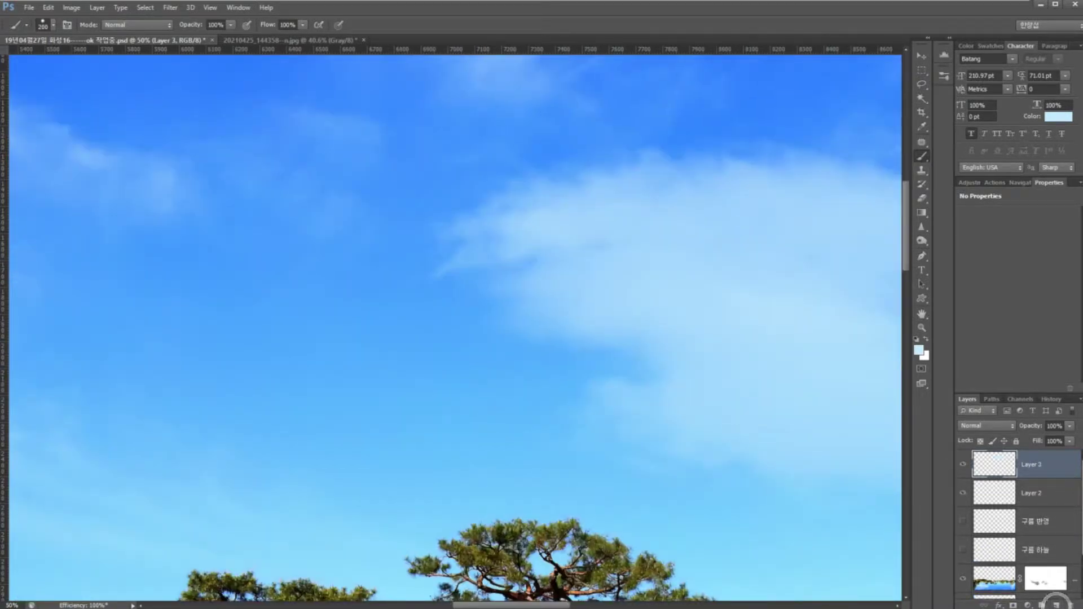
Choose the 2021 px cloud brush and stamp a pale blue cloud on Layer 3 in the open sky beside the pavilion cloud
left_click(53, 24)
scroll(135, 214, "down", 15)
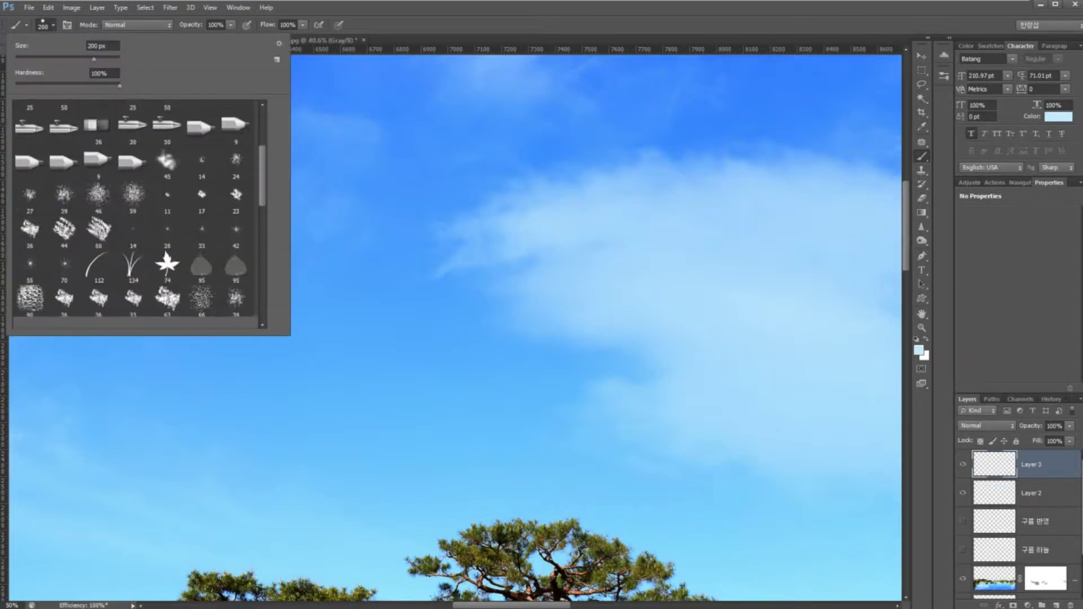
double_click(202, 240)
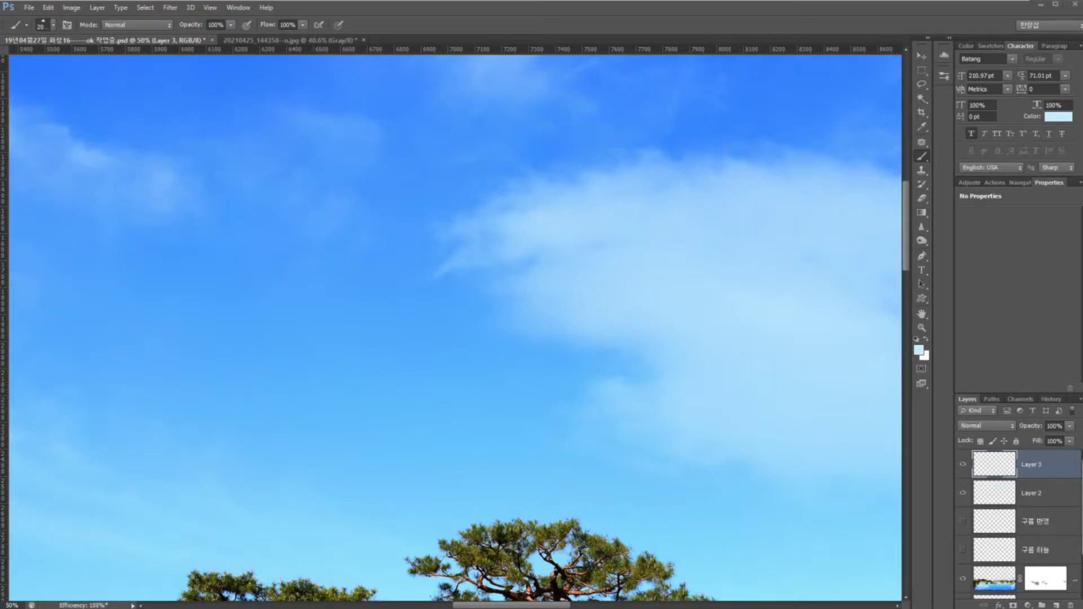
scroll(474, 288, "left", 6)
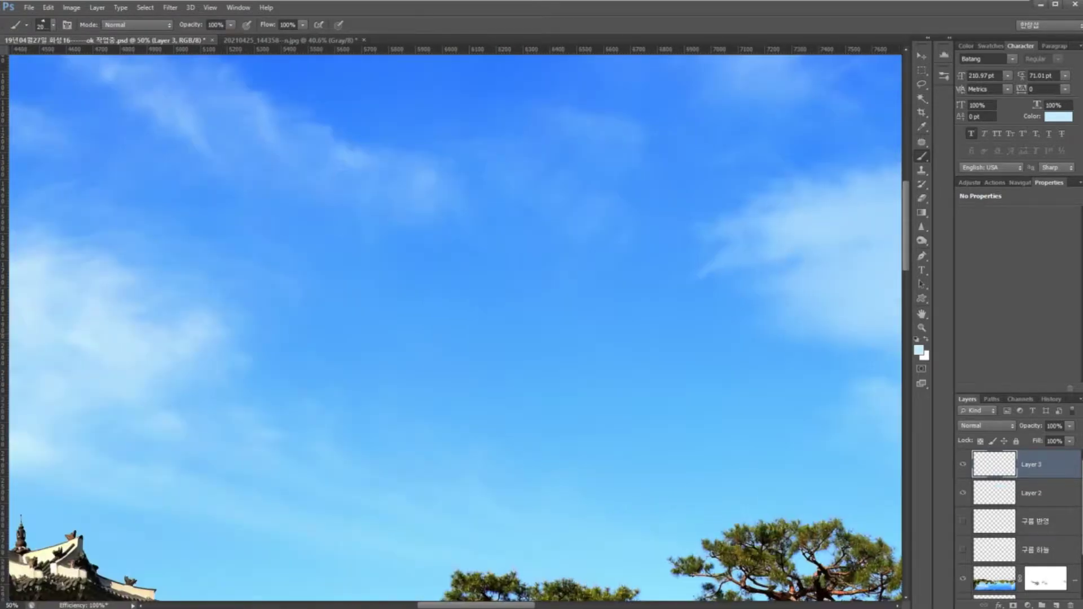
left_click(475, 288)
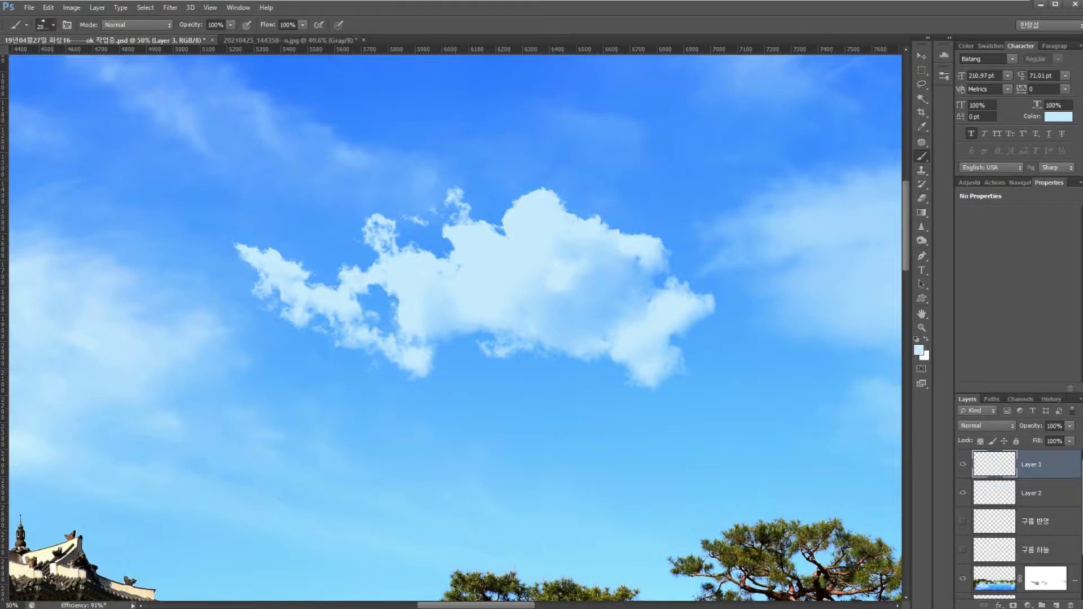
Switch the Brush tool to a hard round tip, make one test dab over the cloud and undo it
left_click(53, 25)
scroll(135, 214, "up", 15)
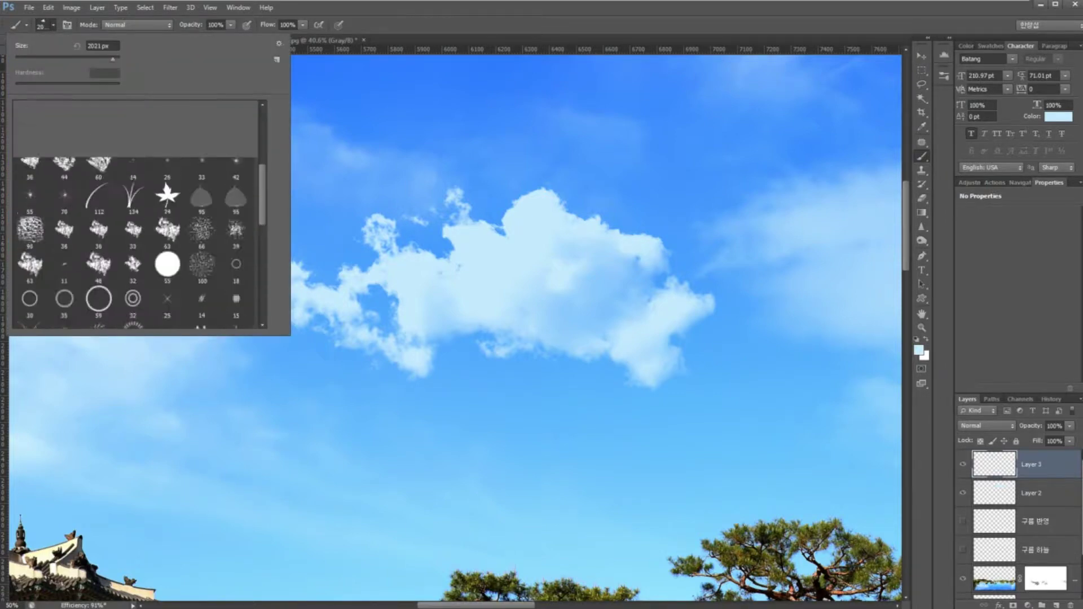
left_click(64, 117)
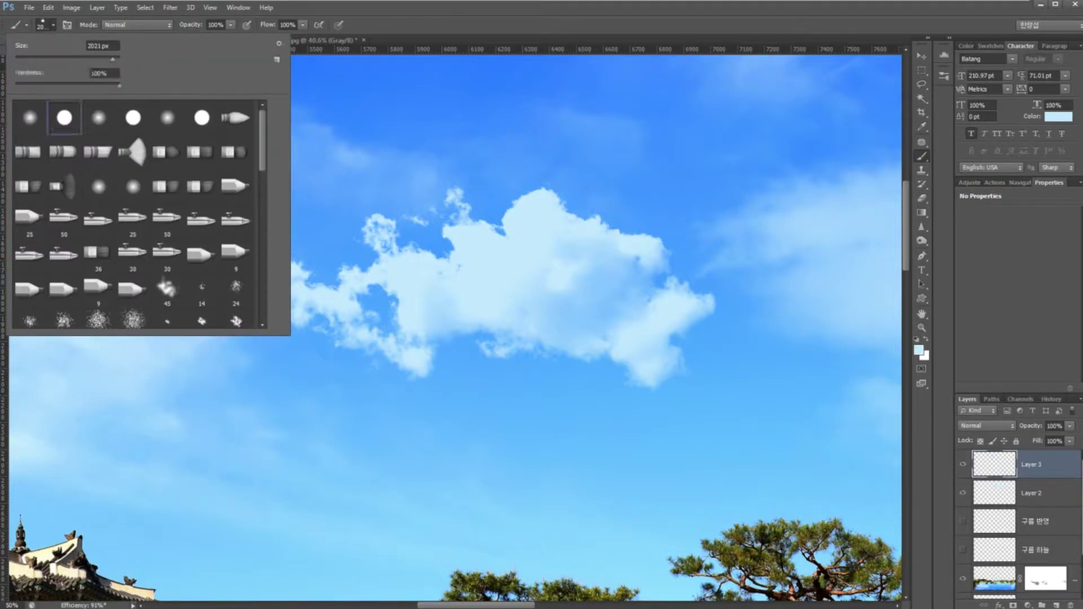
key("Return")
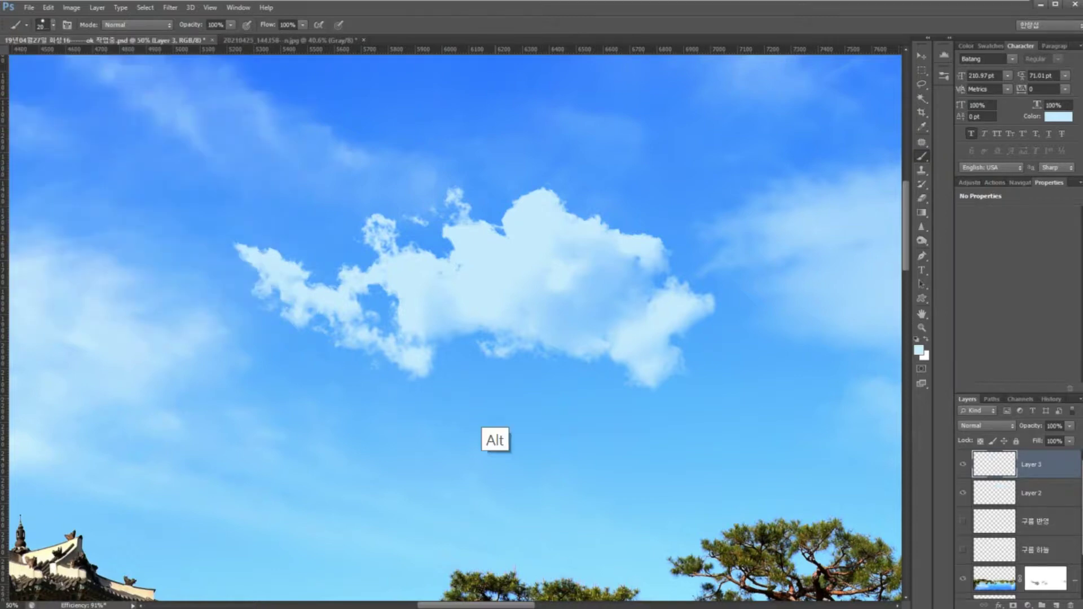
left_click(504, 382)
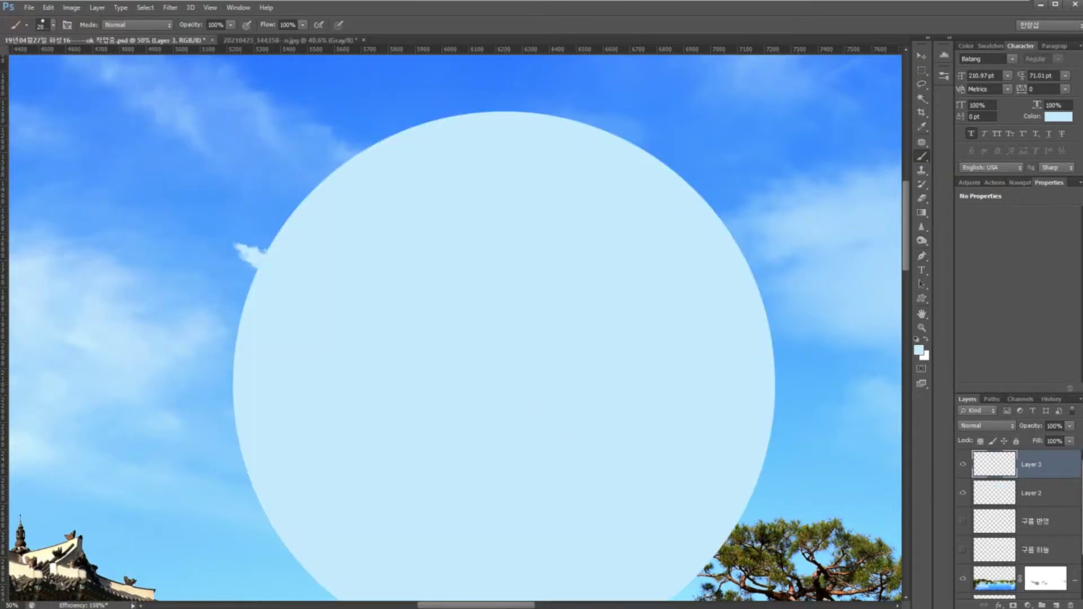
key("ctrl+alt+z")
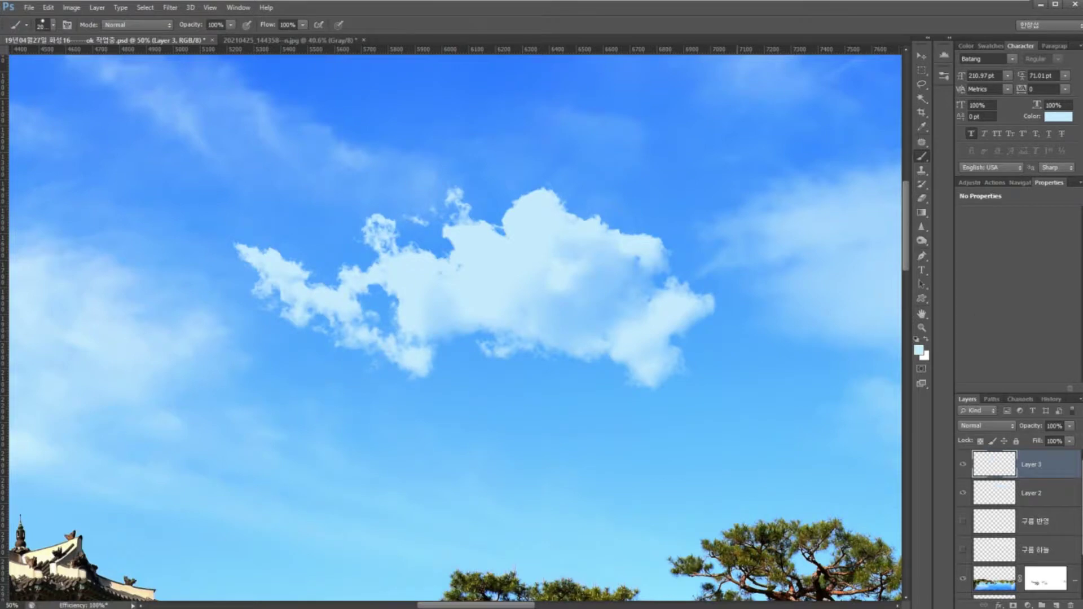
Scale the Layer 3 cloud to about 165% width and 180% height and move it left so its tail overlaps the pavilion cloud
key("h")
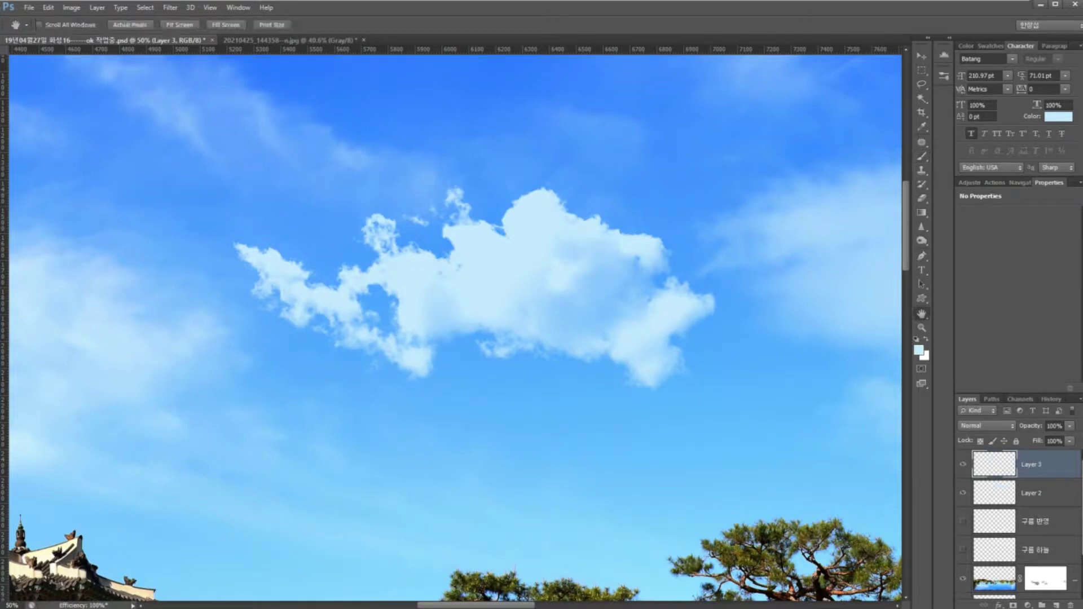
key("ctrl+0")
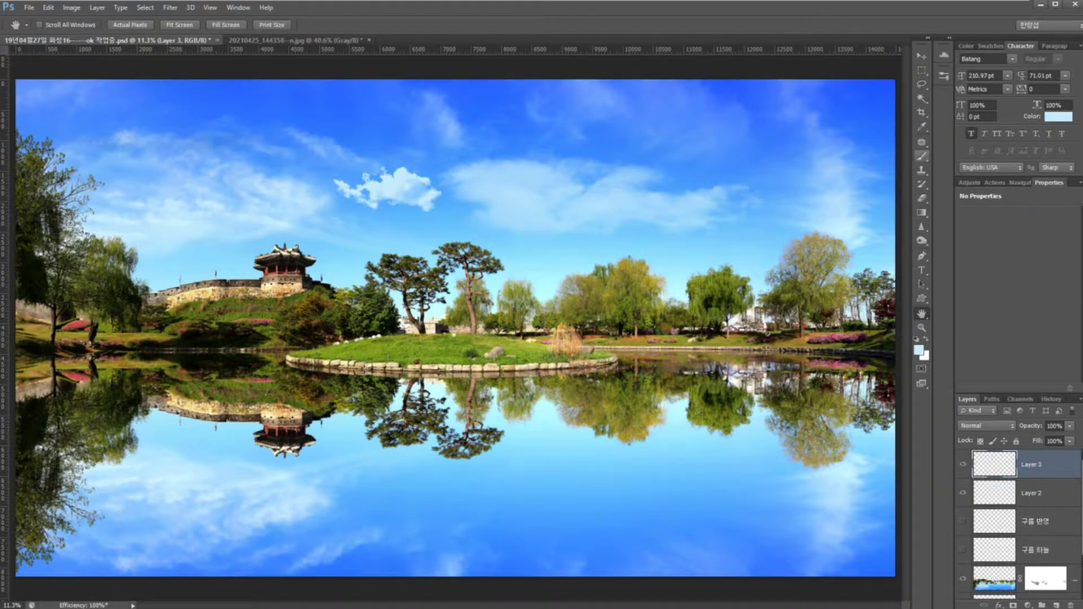
left_click(922, 156)
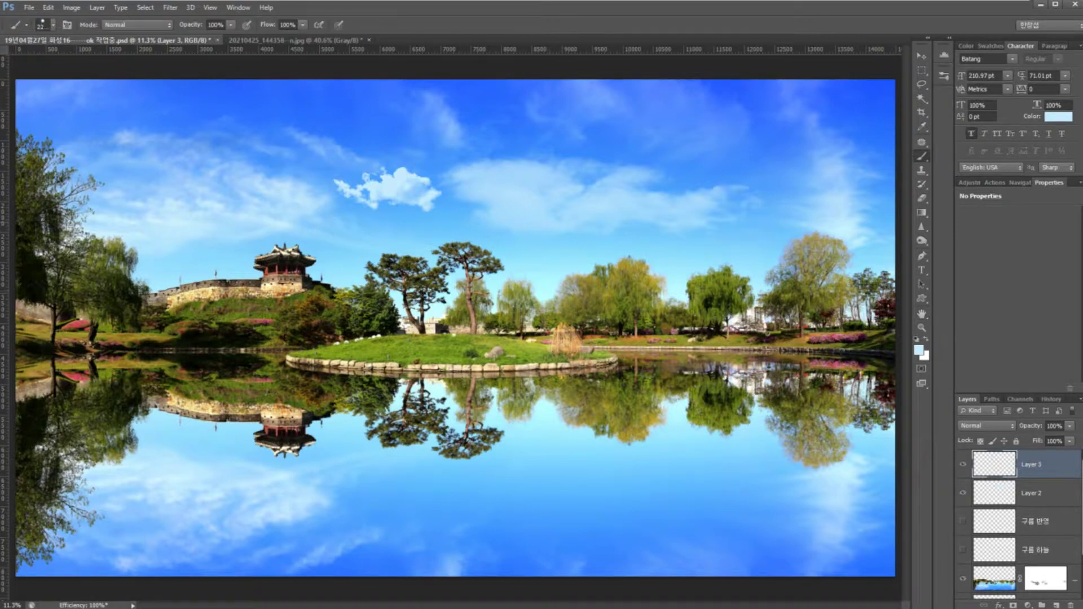
key("ctrl+plus")
key("ctrl+plus")
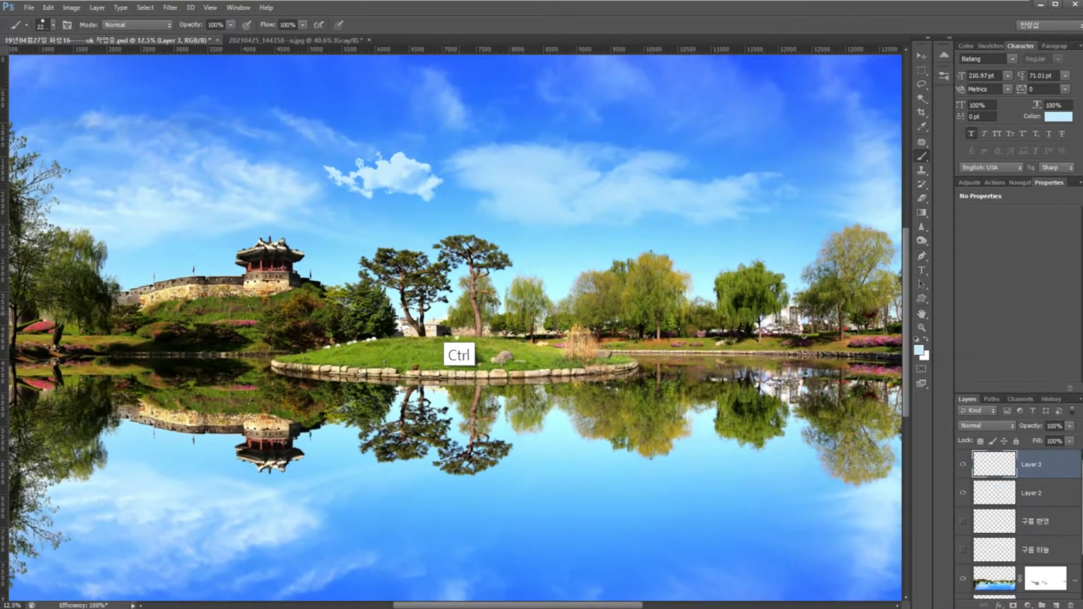
key("ctrl+plus")
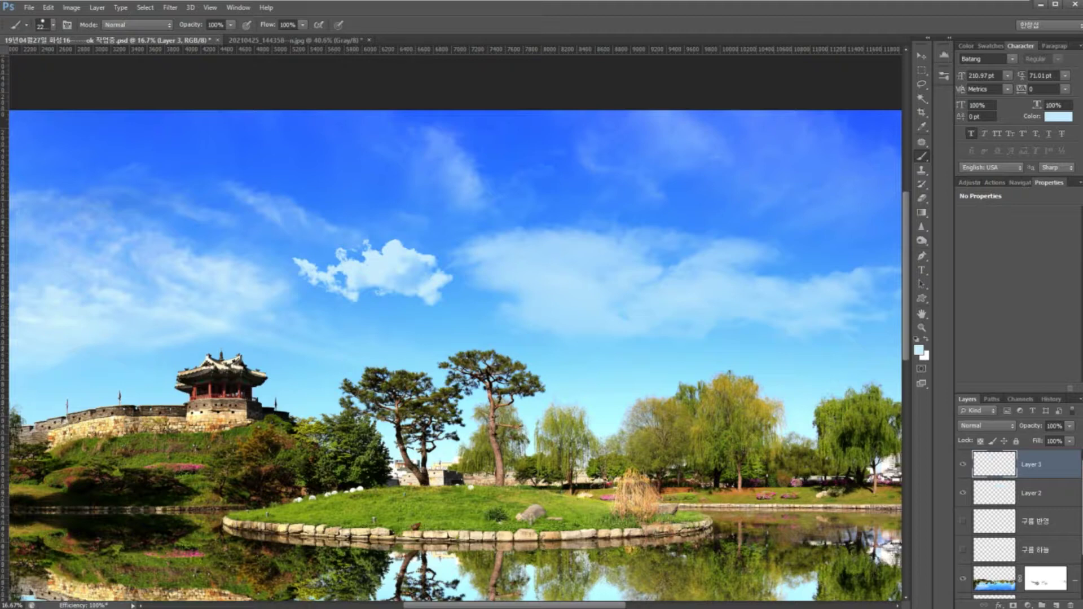
key("ctrl")
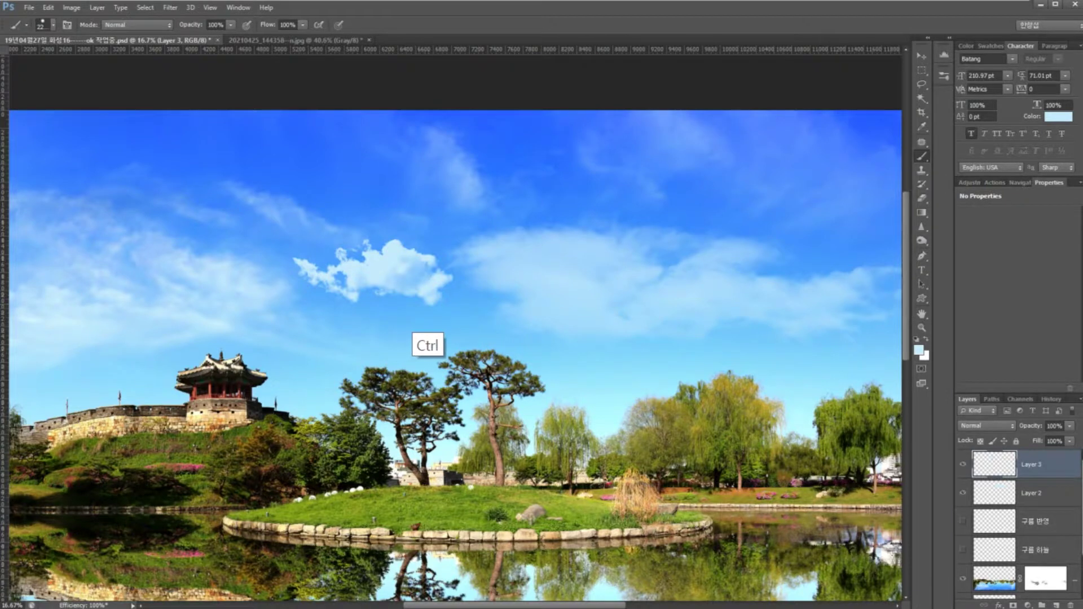
key("ctrl+t")
key("shift")
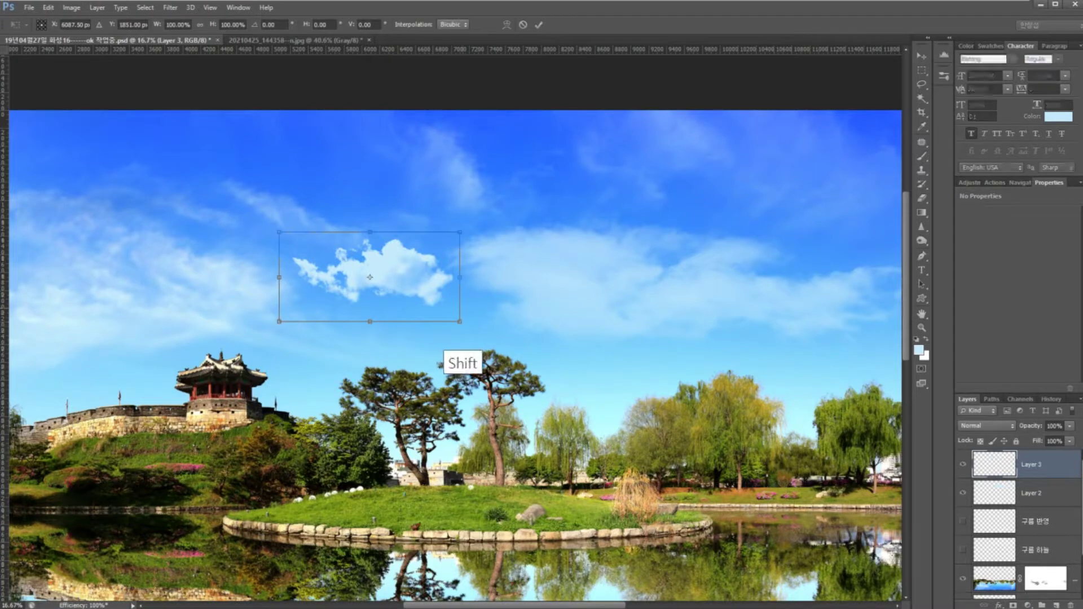
mouse_move(460, 277)
left_mouse_down()
mouse_move(580, 277)
mouse_move(445, 277)
left_mouse_up()
left_click_drag(444, 322, 577, 394)
left_click_drag(519, 320, 390, 280)
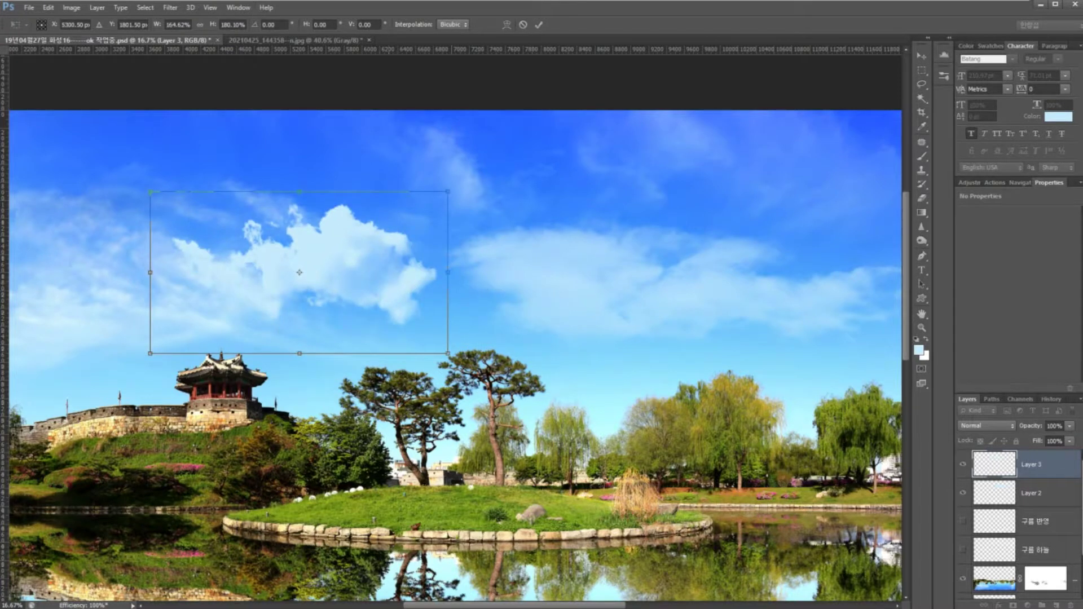
key("Return")
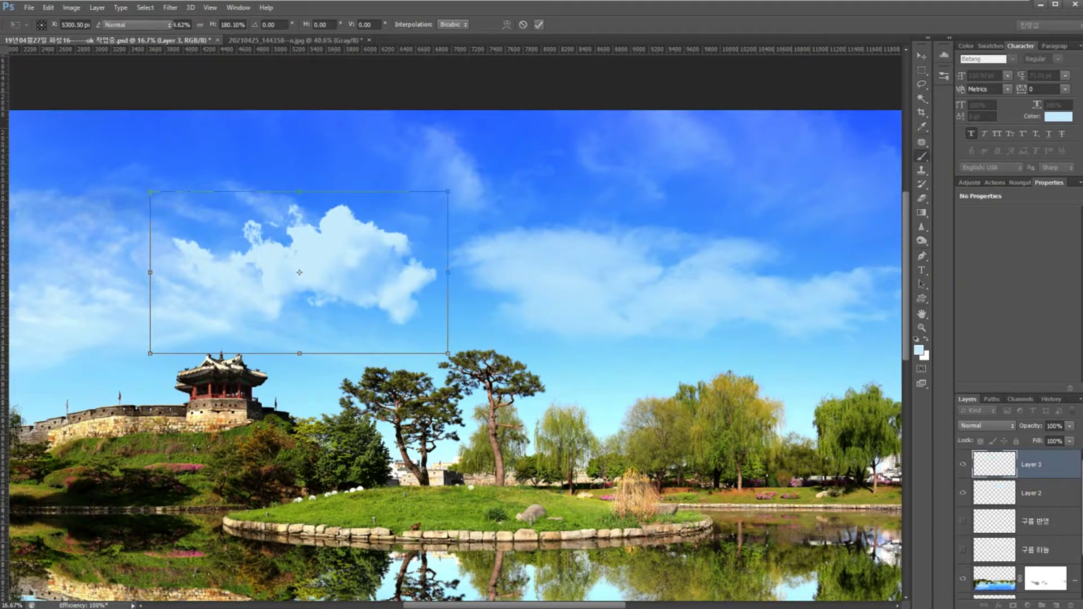
Reduce the hard round brush size to about 80 px
left_click(338, 353, "ctrl")
left_click(317, 353, "ctrl")
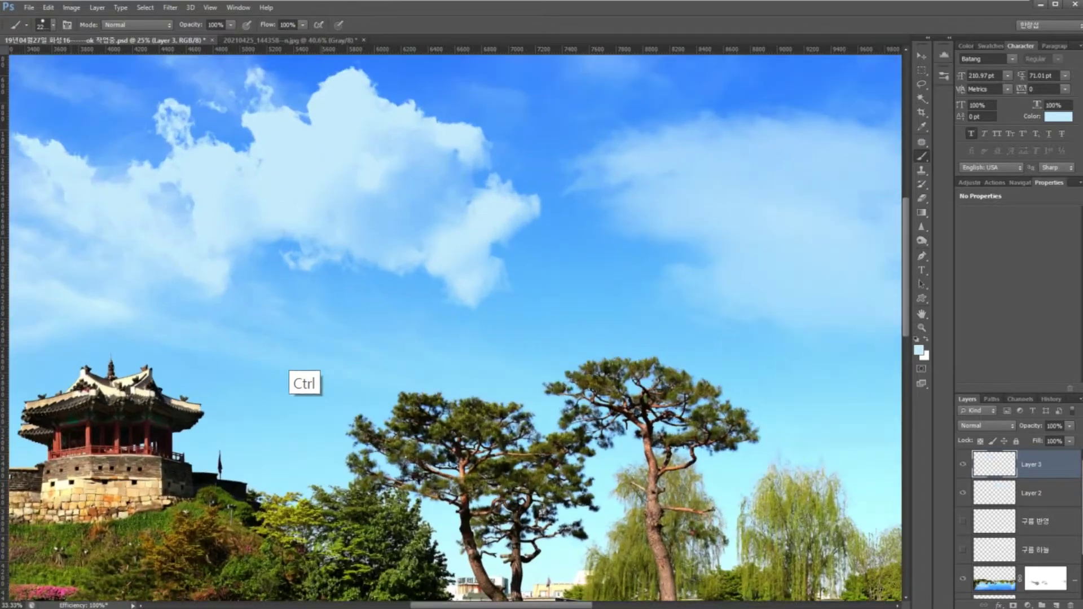
left_click_drag(305, 353, 504, 478)
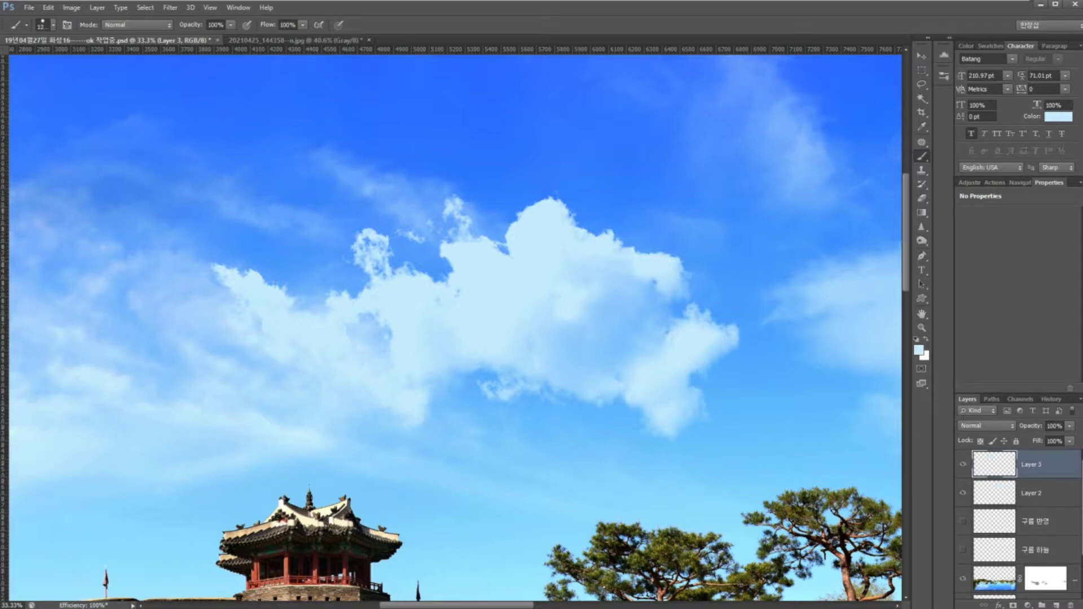
key("bracketleft")
key("bracketleft")
key("bracketleft")
key("bracketleft")
key("bracketleft")
key("bracketleft")
Soften the enlarged cloud on Layer 3 with a Gaussian Blur of 4.4 pixels radius
left_click(170, 7)
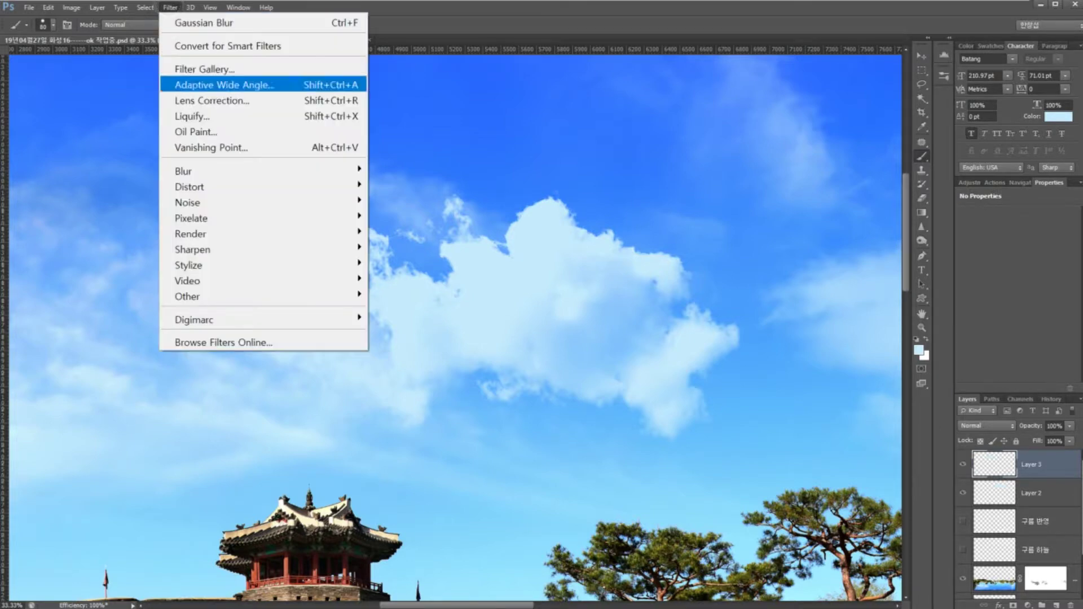
mouse_move(186, 171)
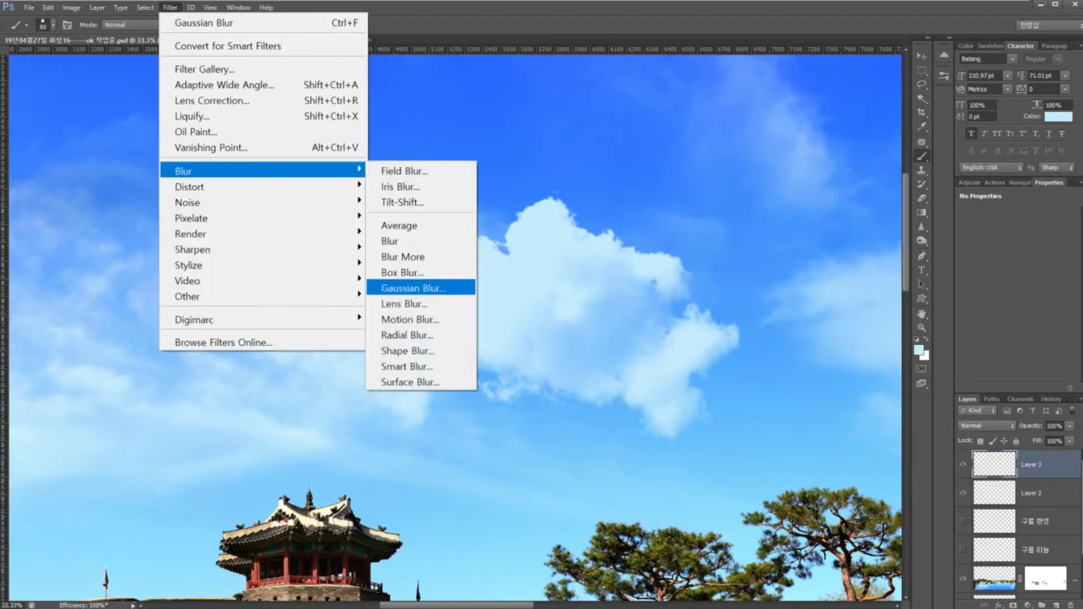
left_click(413, 288)
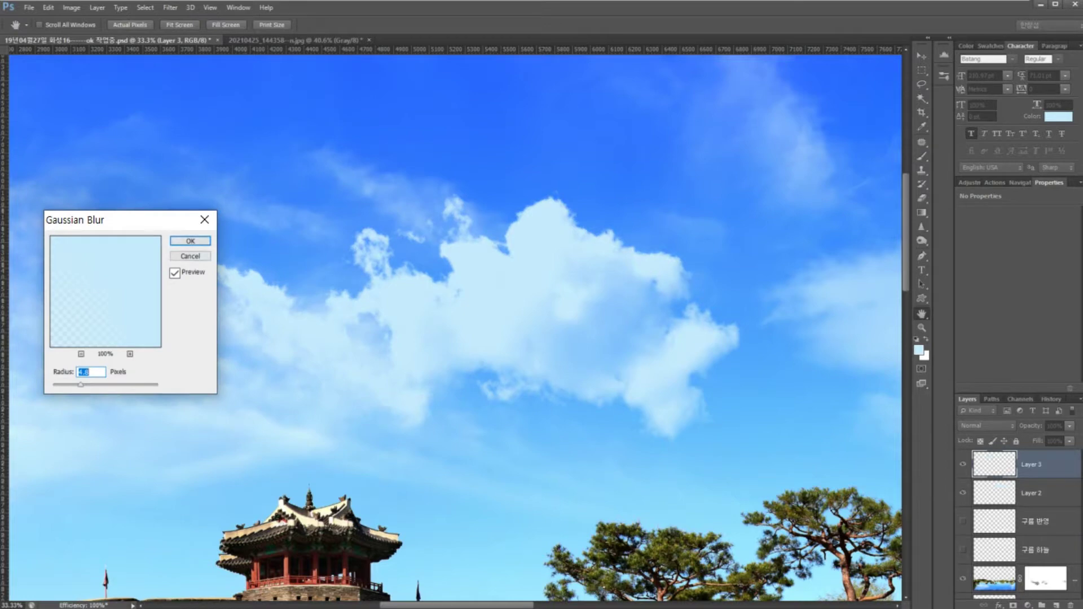
left_click_drag(148, 220, 134, 324)
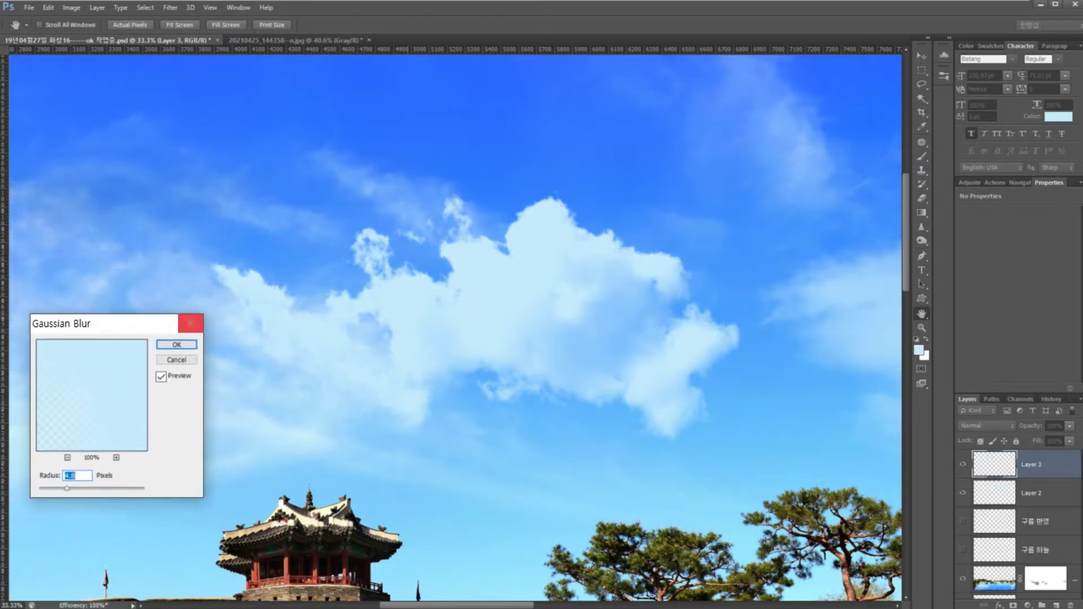
left_click_drag(508, 282, 415, 255)
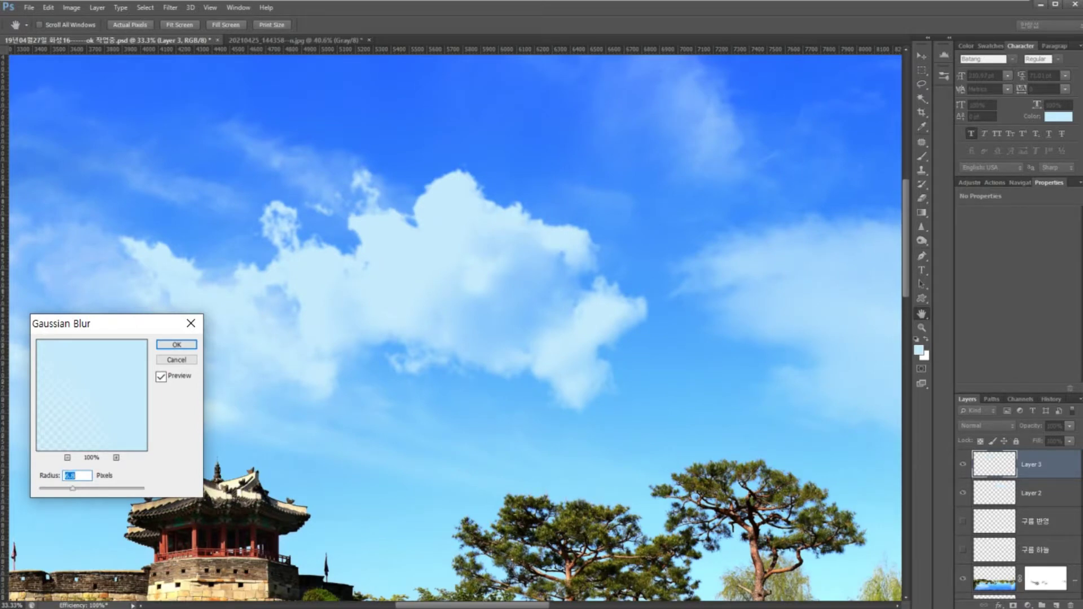
left_click_drag(72, 488, 64, 488)
left_click(177, 344)
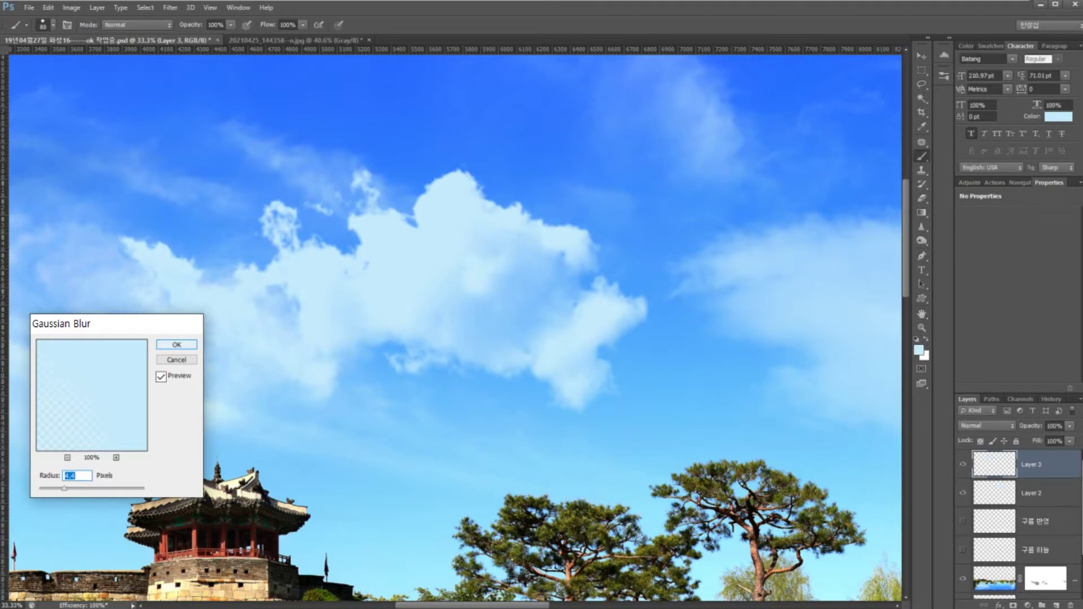
Lower the opacity of Layer 3, trying 67% and 71% before settling on 76%, to blend the cloud with the sky
scroll(493, 426, "down", 1)
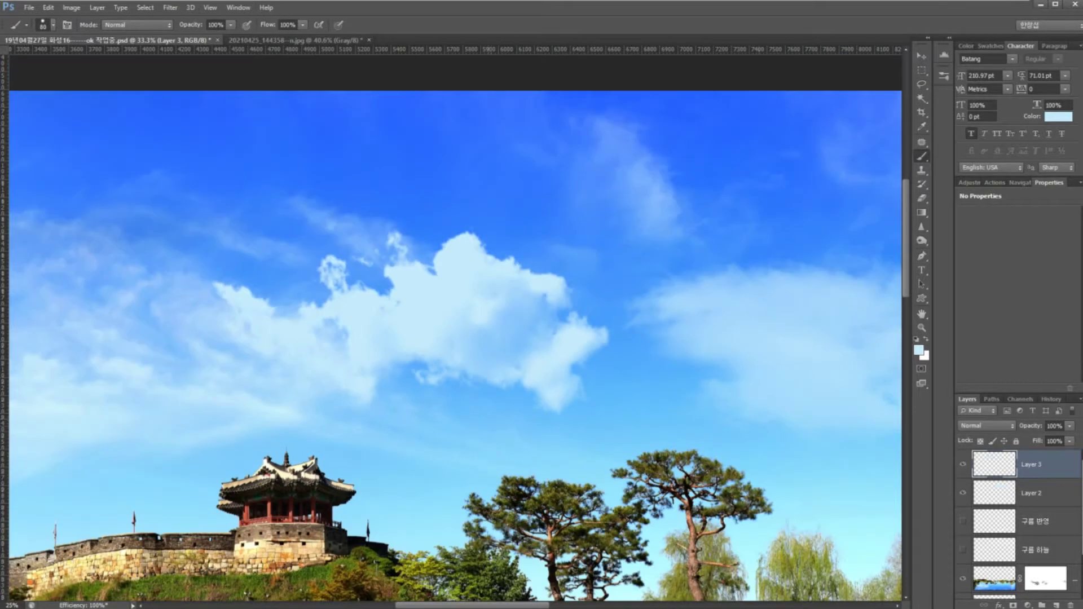
scroll(468, 433, "down", 1)
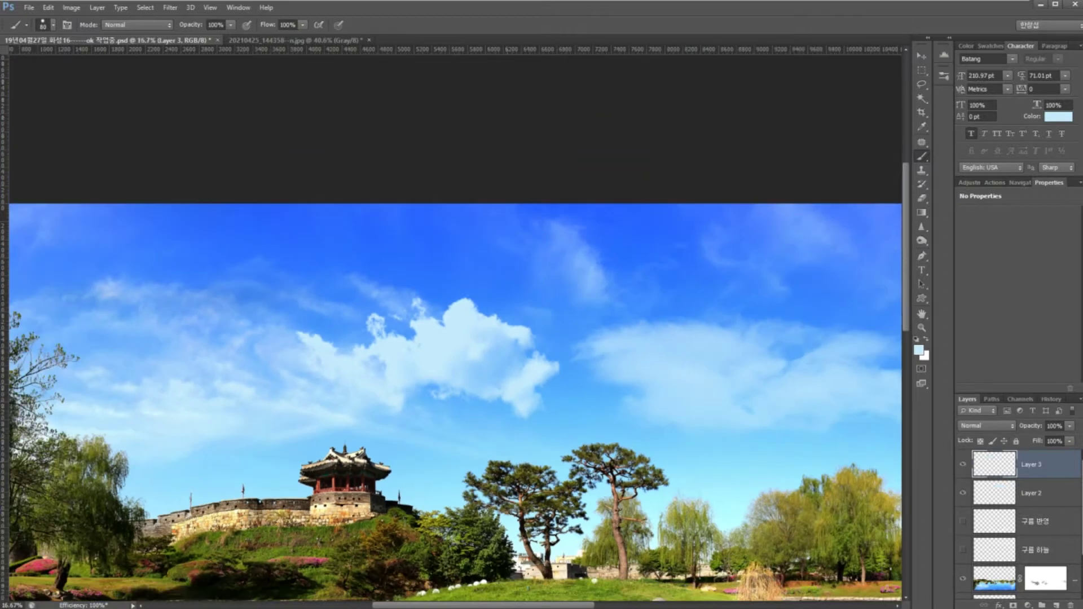
left_click_drag(469, 433, 443, 300)
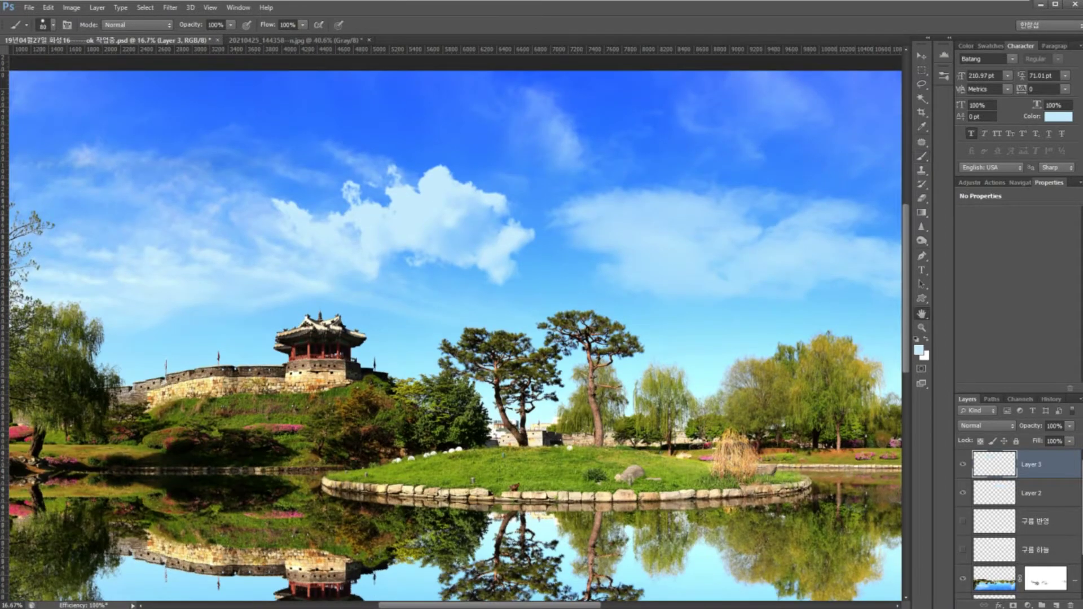
double_click(922, 313)
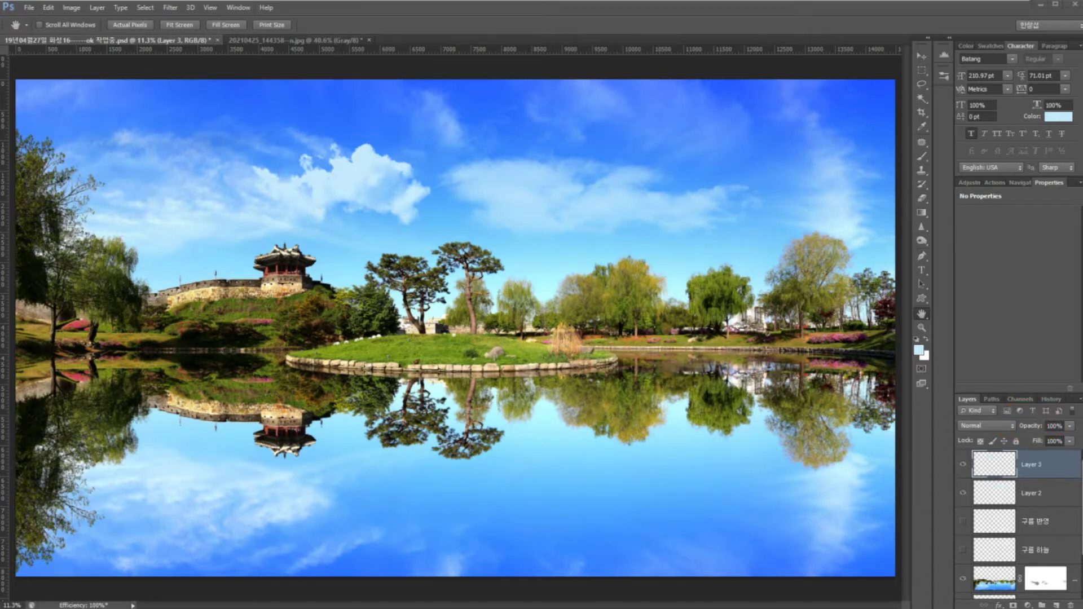
left_click(1054, 426)
type("67")
key("Return")
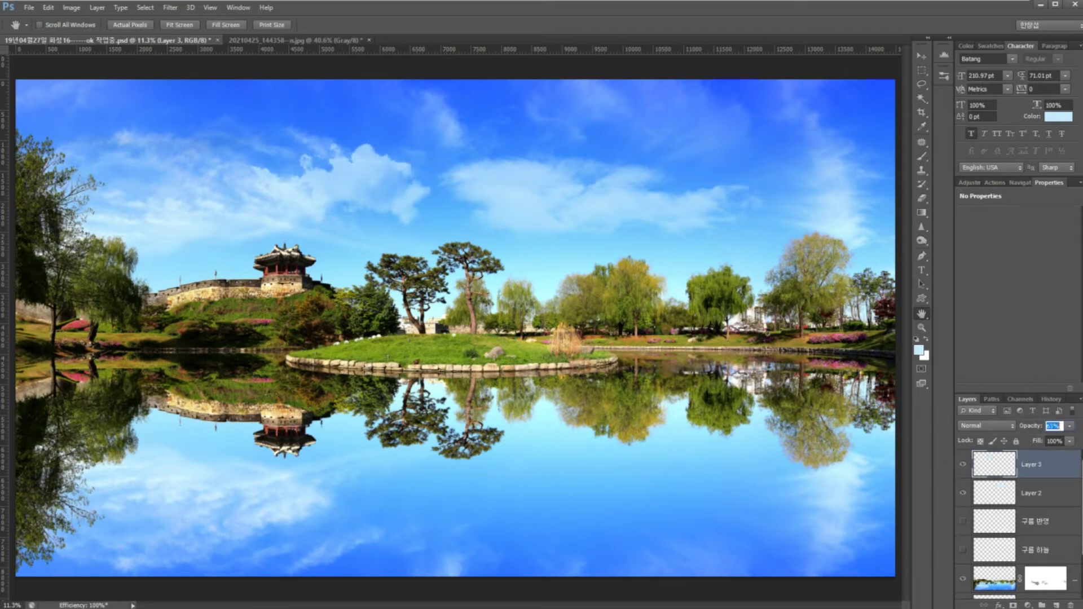
type("71")
key("Return")
type("67")
key("Return")
type("76")
key("Return")
left_click(390, 311, "ctrl")
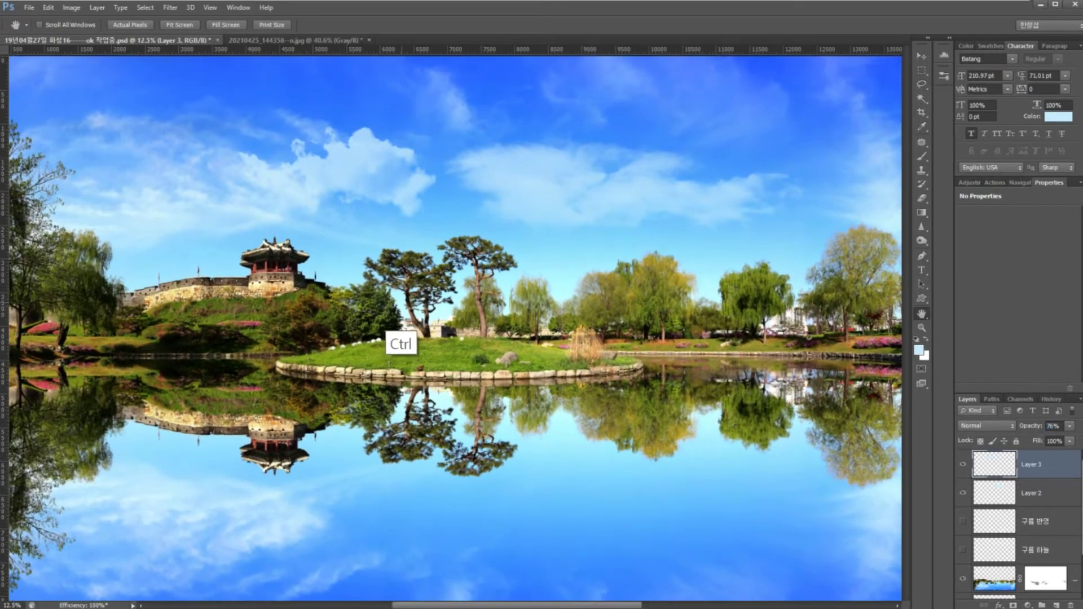
left_click(397, 313, "ctrl")
left_click_drag(398, 315, 423, 440)
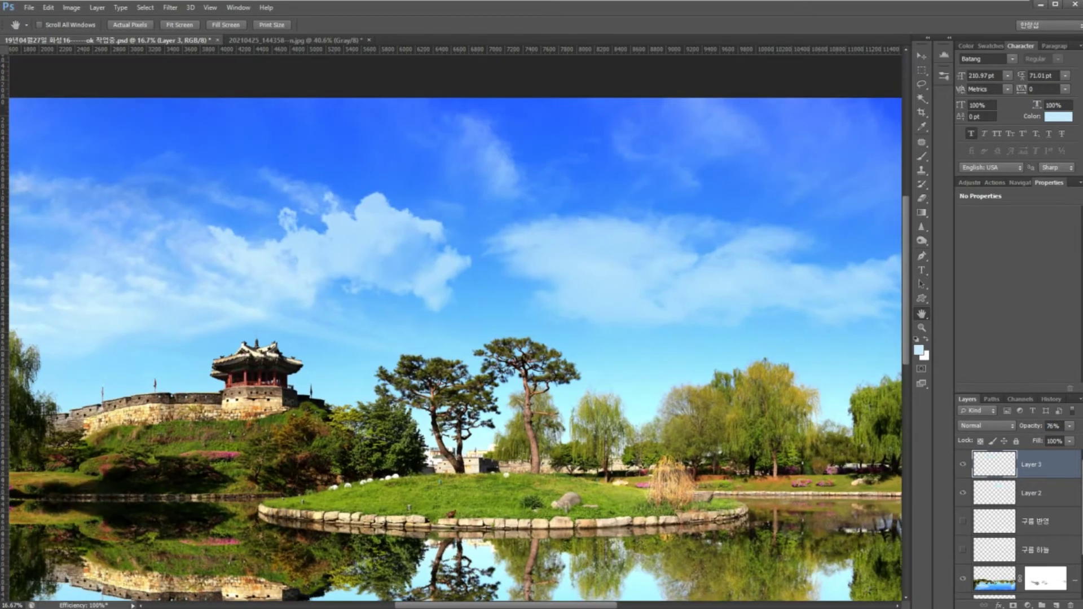
Move the Layer 3 cloud slightly up and to the right in the sky above the pavilion and pine trees
left_click(922, 55)
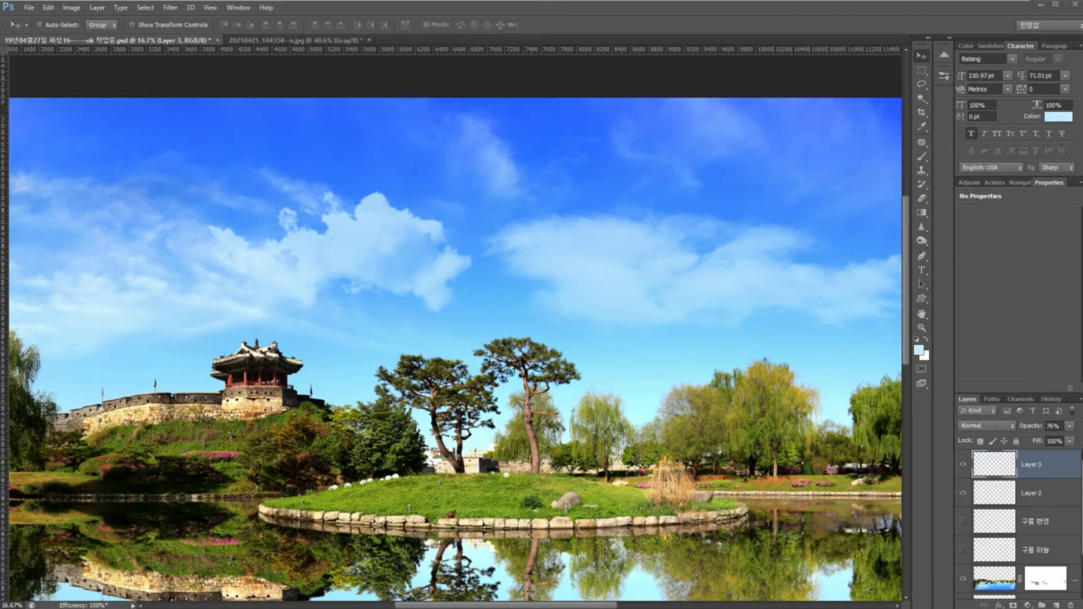
mouse_move(356, 312)
left_mouse_down()
mouse_move(430, 213)
mouse_move(332, 326)
left_mouse_up()
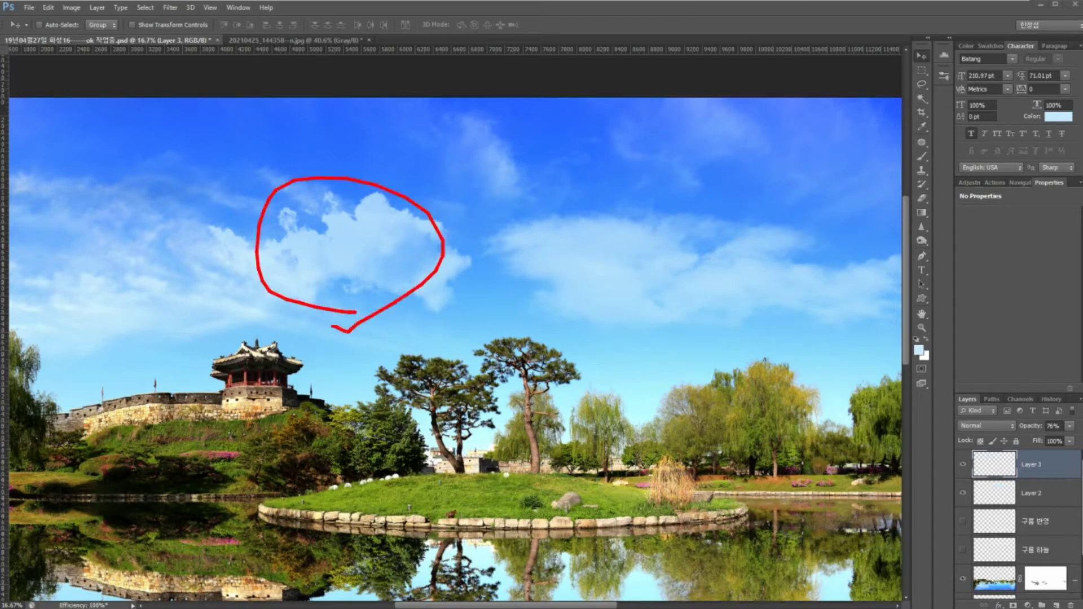
key("Escape")
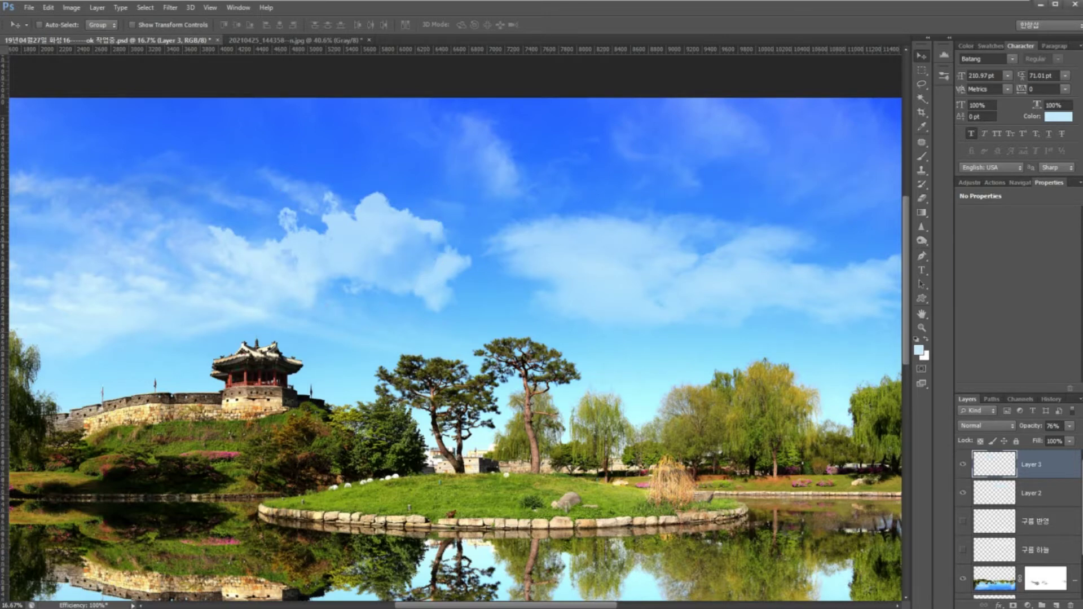
left_click_drag(389, 222, 406, 199)
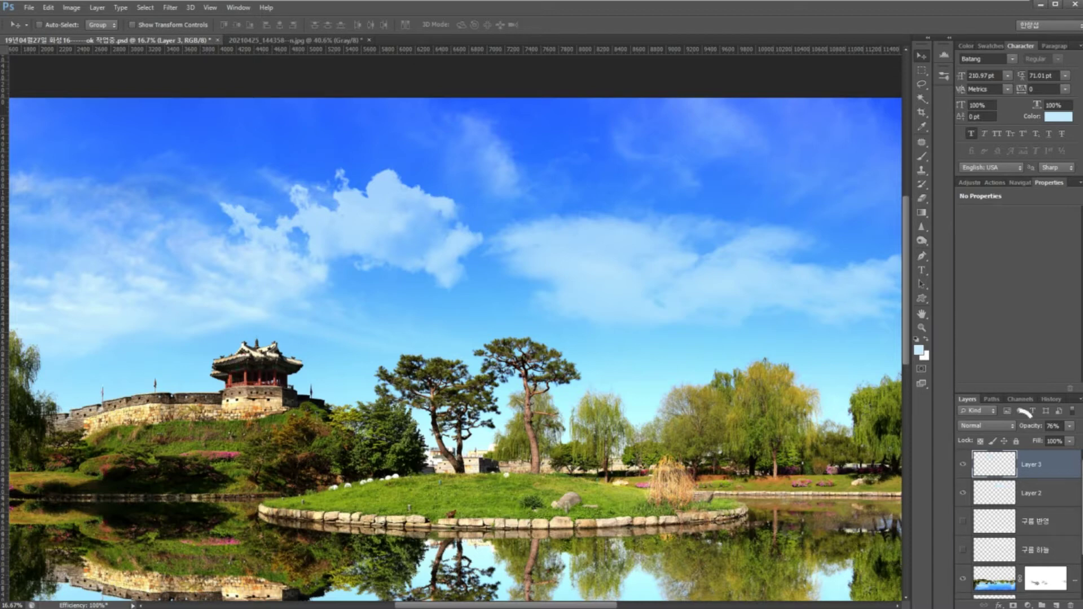
Lower the opacity of Layer 3 to 48% so the moved cloud blends with the surrounding sky
left_click(1029, 425)
type("26")
key("Return")
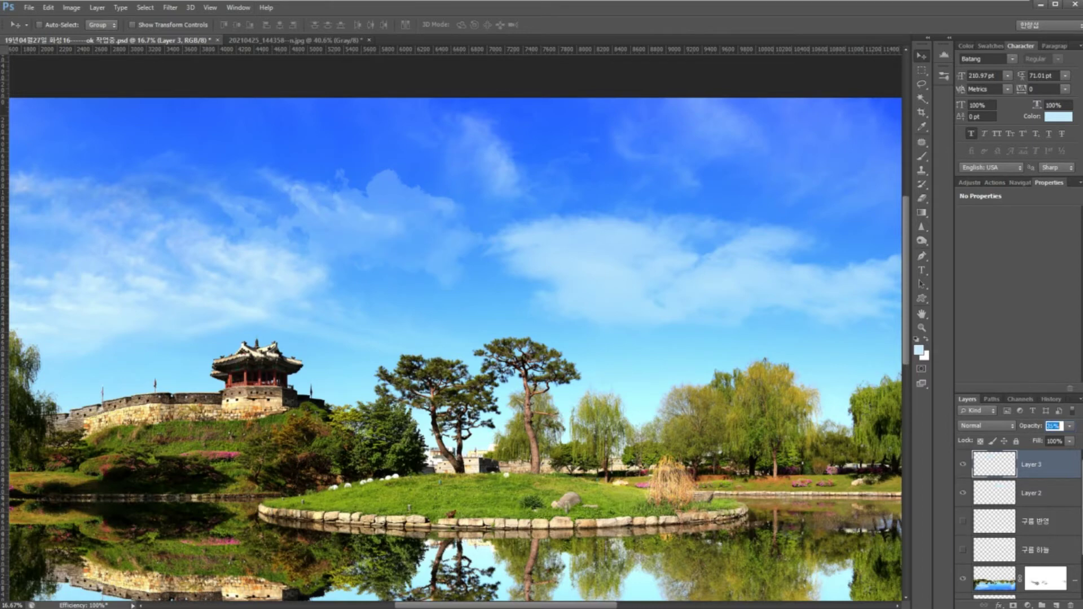
type("43")
key("Return")
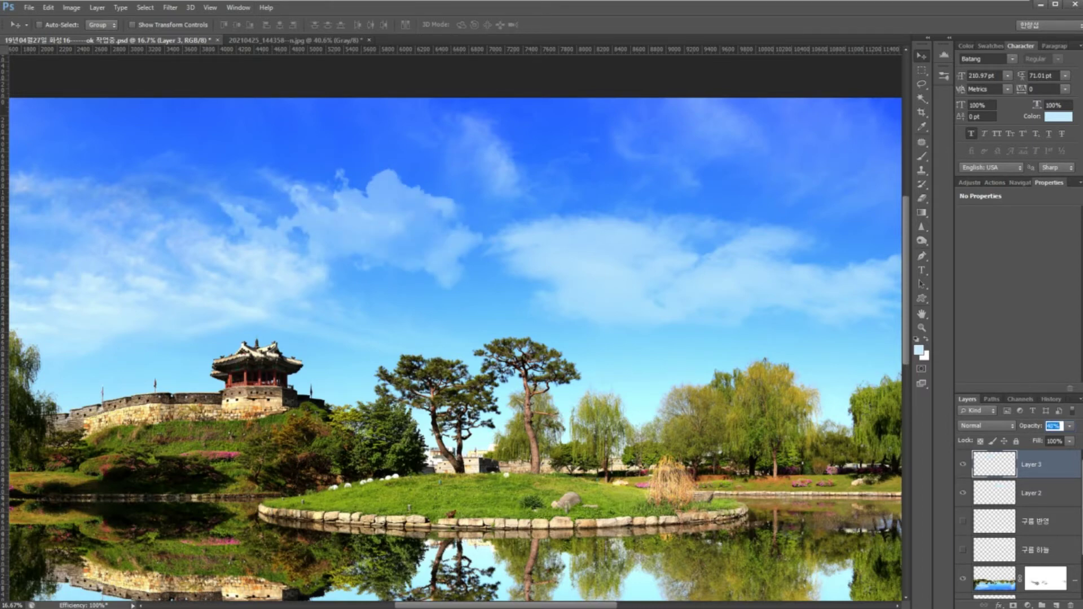
key("Return")
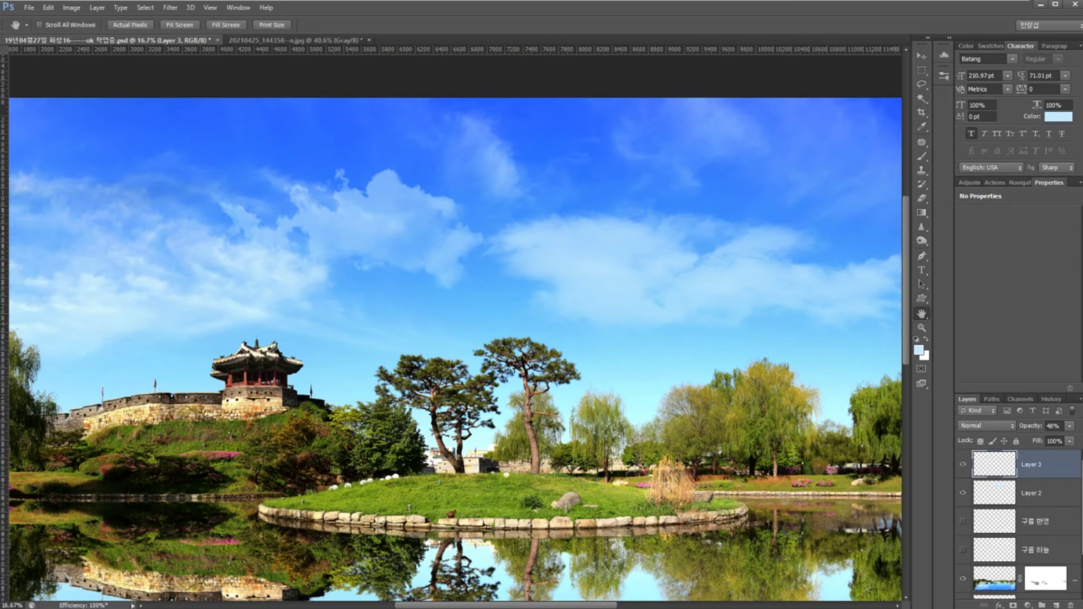
key("ctrl+0")
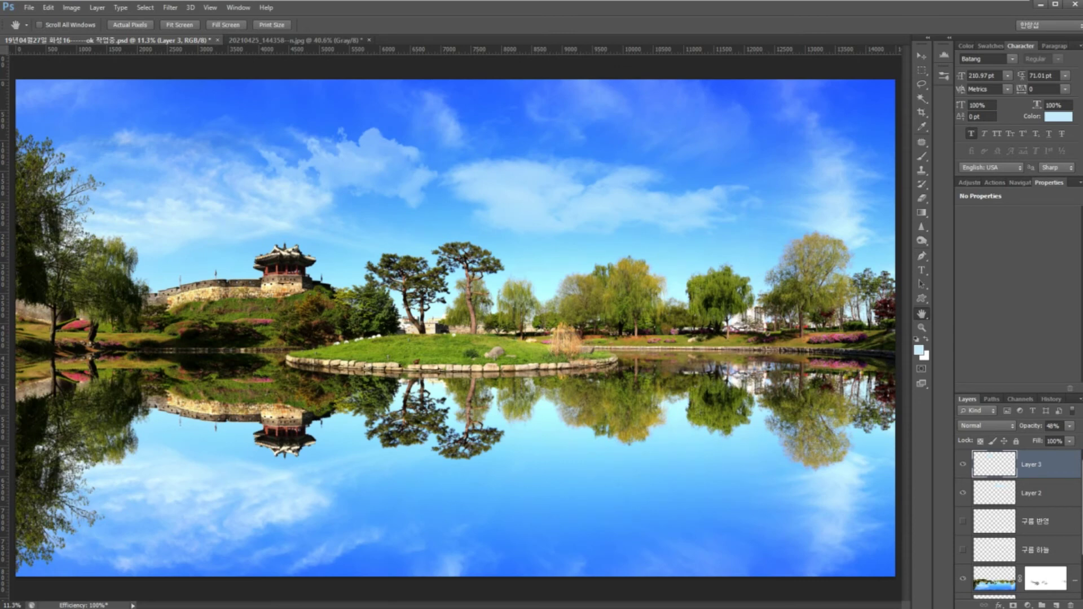
mouse_move(263, 548)
left_mouse_down()
mouse_move(69, 510)
mouse_move(63, 413)
mouse_move(496, 352)
mouse_move(774, 328)
mouse_move(909, 380)
mouse_move(823, 518)
mouse_move(382, 527)
mouse_move(100, 500)
mouse_move(254, 352)
left_mouse_up()
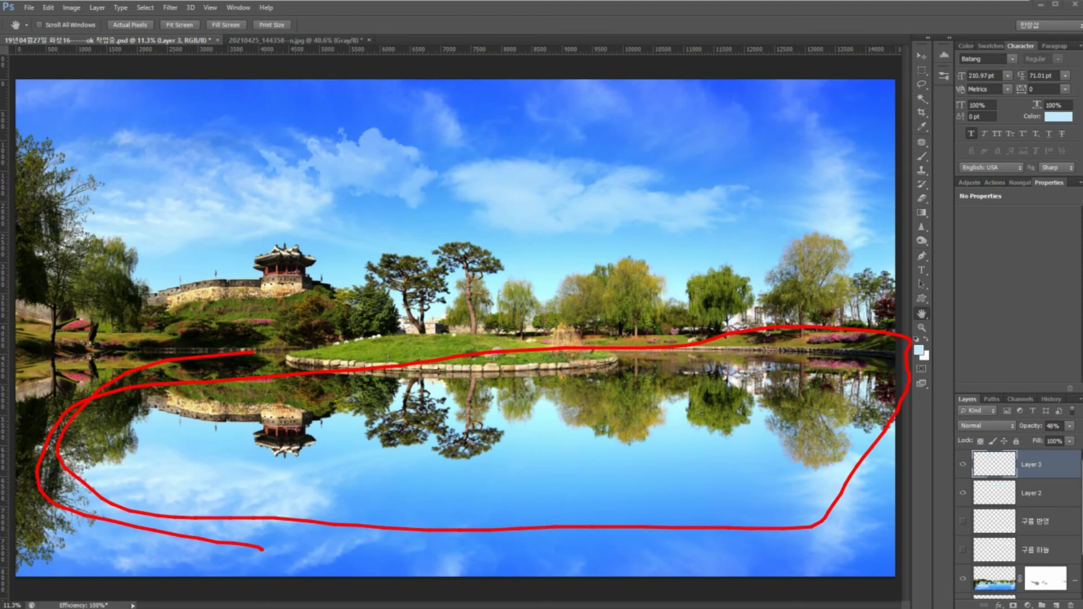